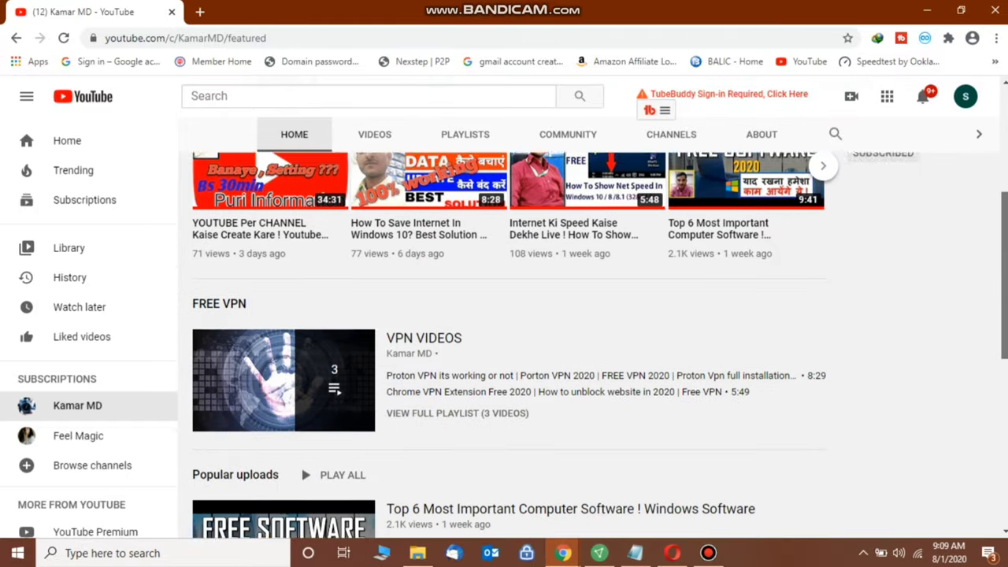
- Look over the YouTube channel's home page and open its list of uploaded videos
scroll(258, 323, up, 4)
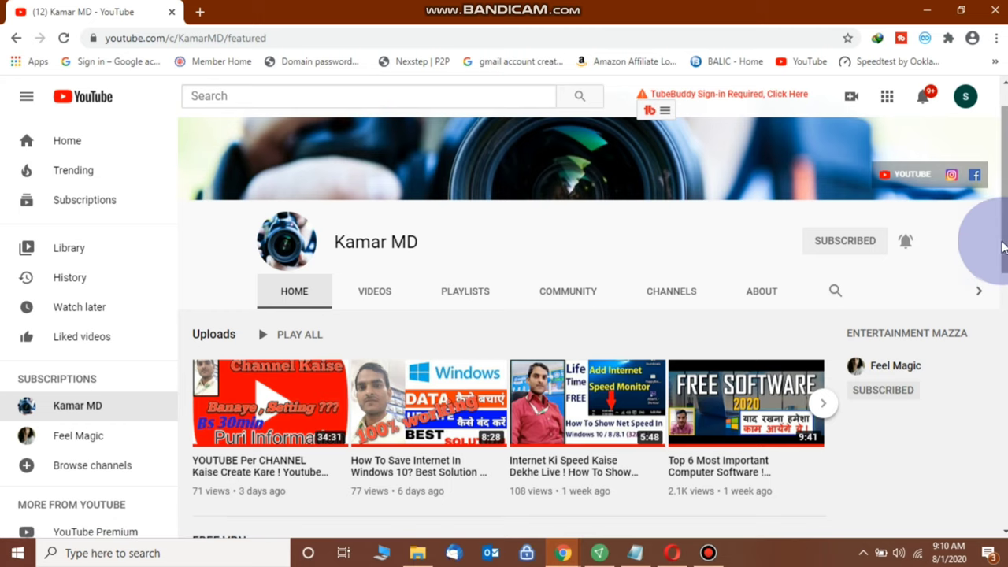
scroll(1002, 246, down, 2)
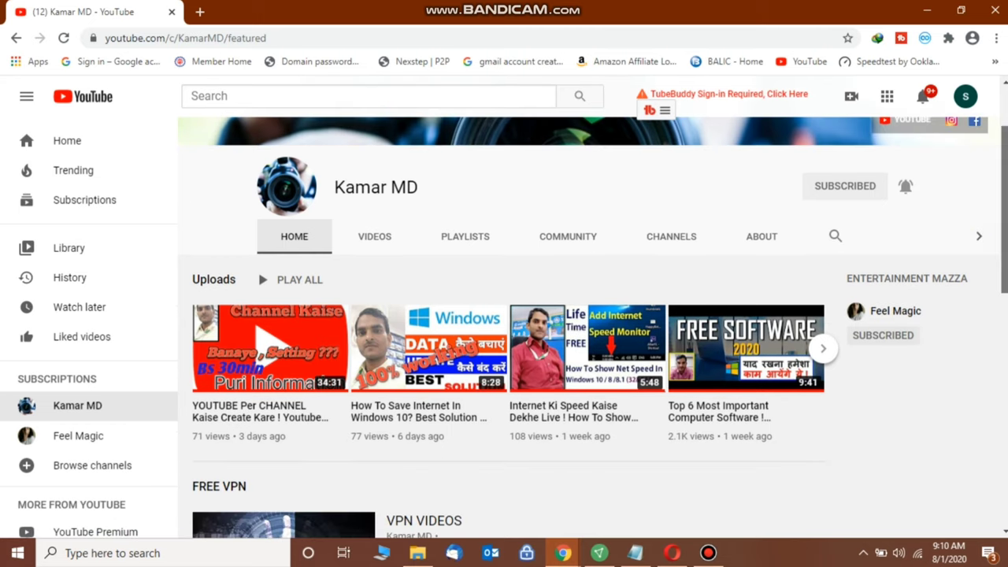
scroll(519, 327, up, 2)
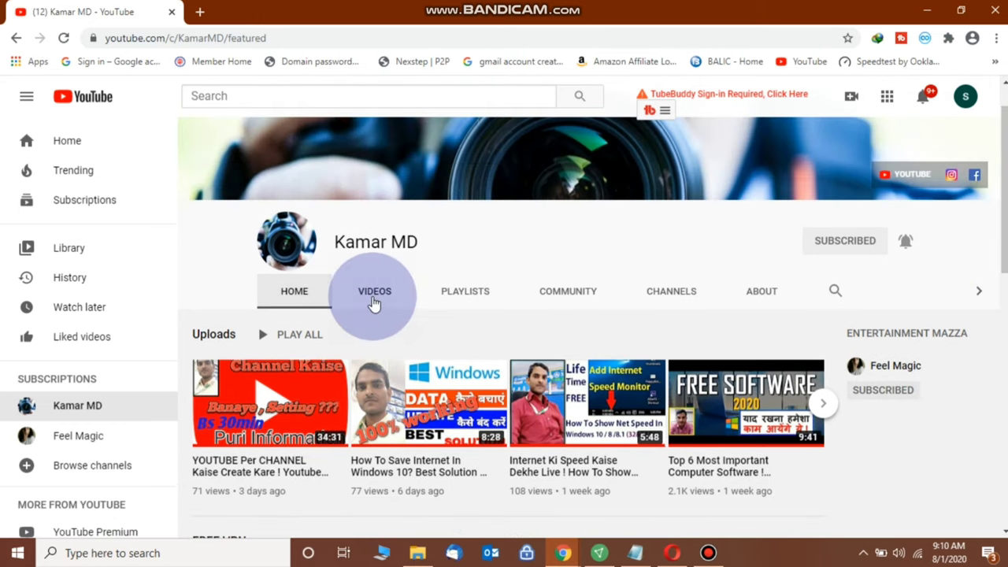
click(374, 303)
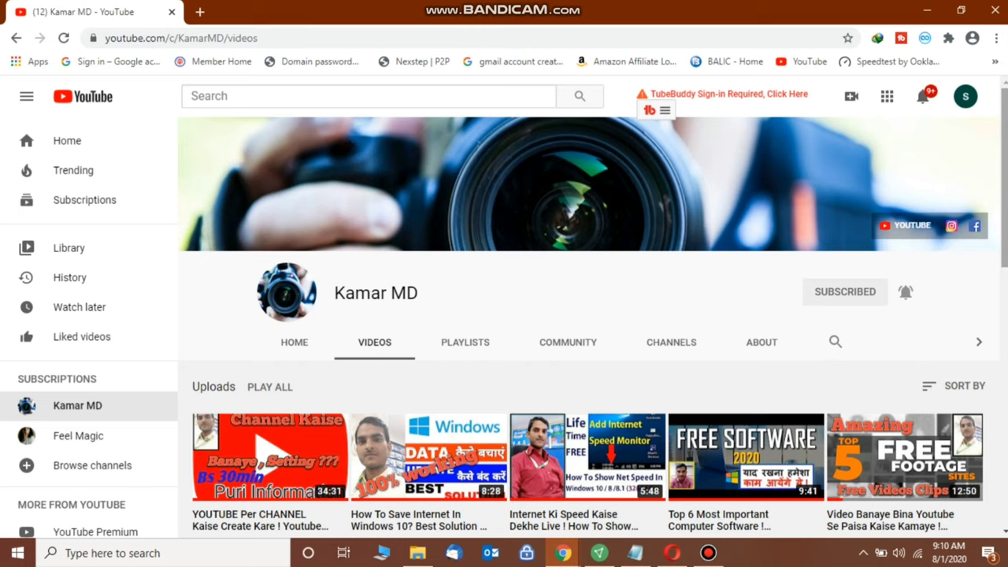
- Close the browser window and refresh the desktop
click(991, 11)
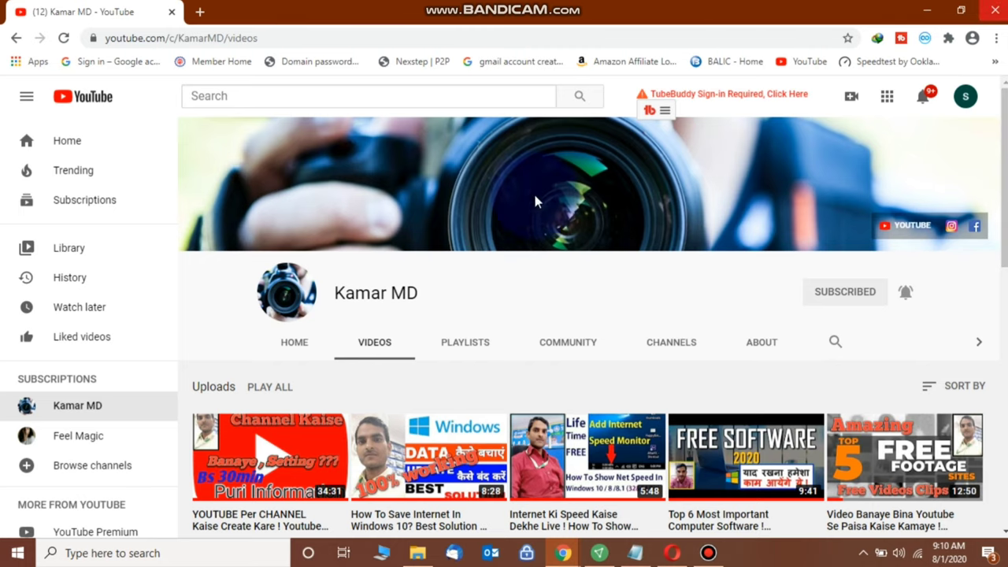
right_click(563, 198)
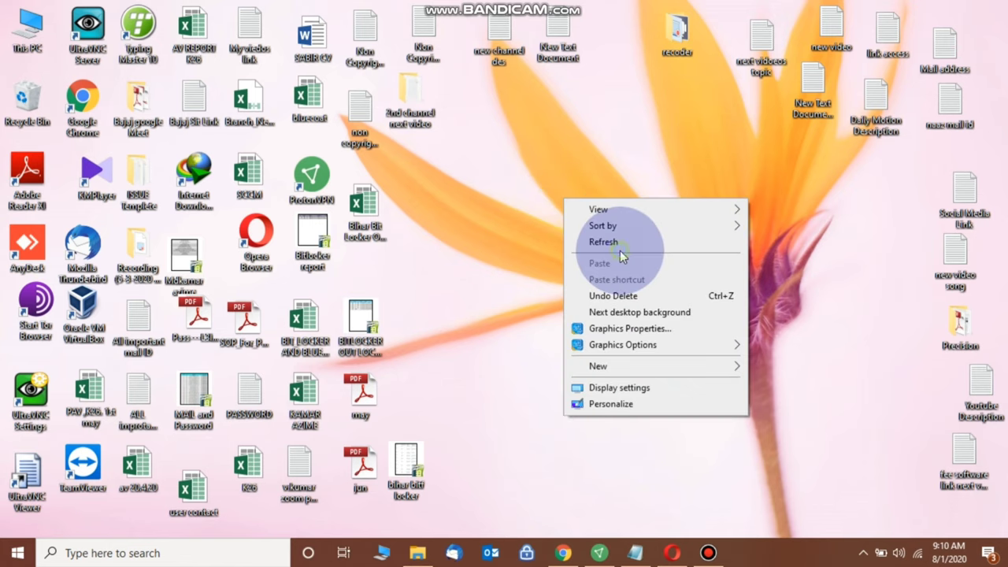
click(616, 242)
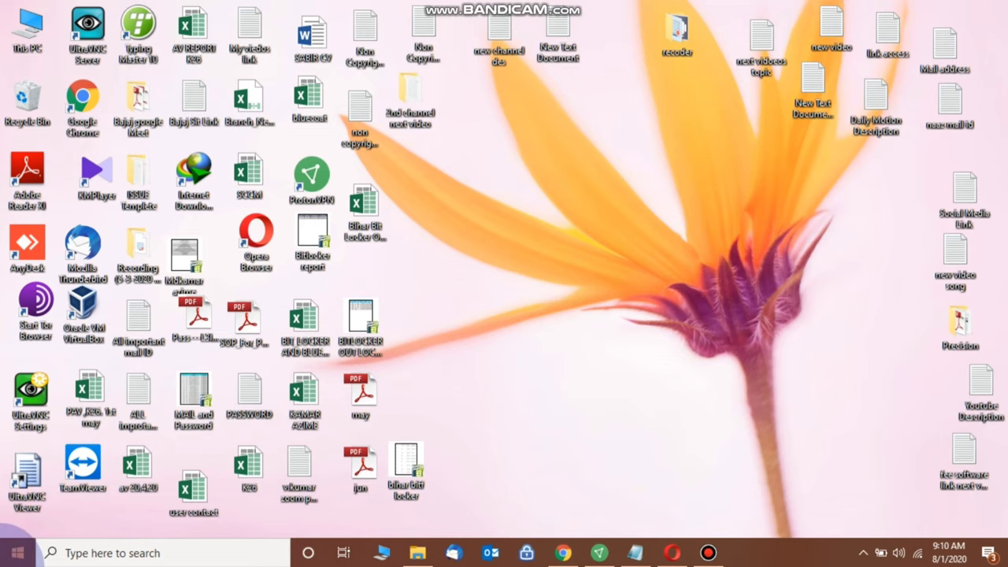
- Find and launch the Run dialog, and use it to open the %temp% folder
click(71, 561)
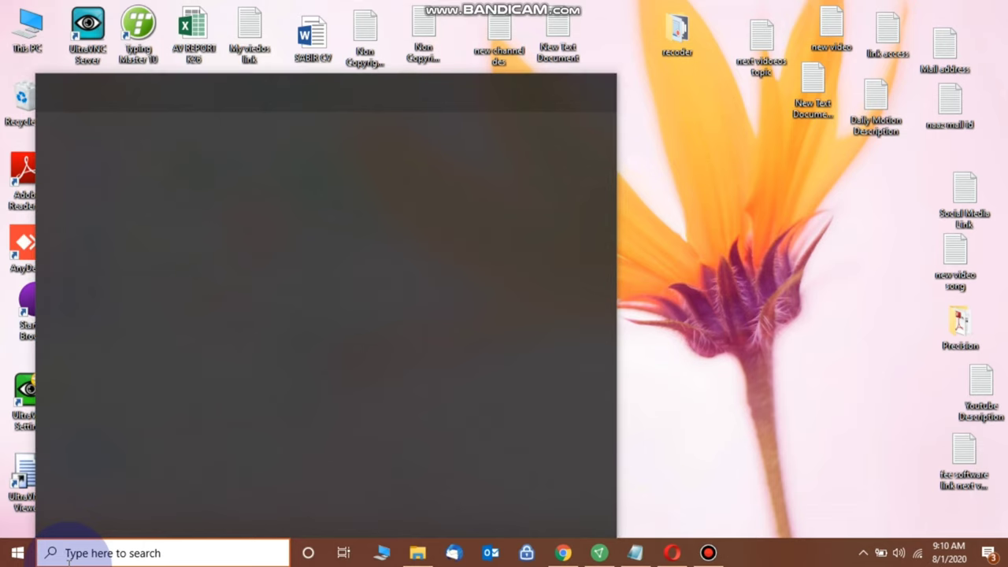
text(run)
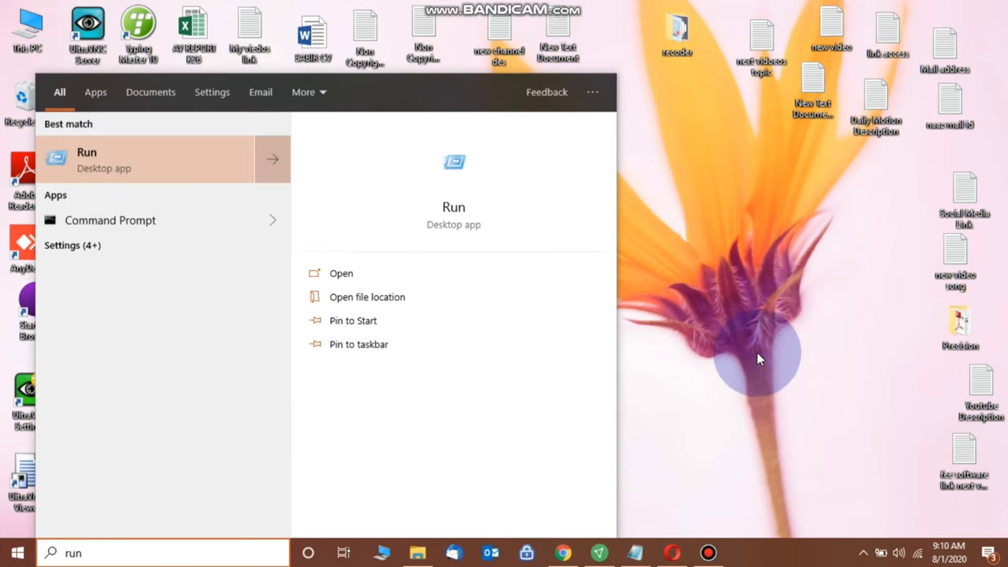
key(Return)
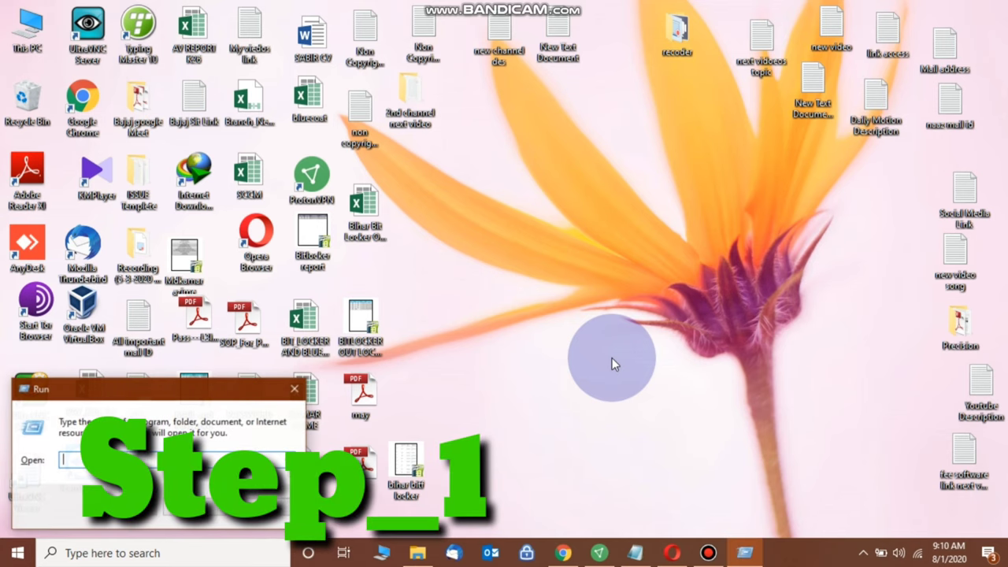
drag(111, 386, 381, 312)
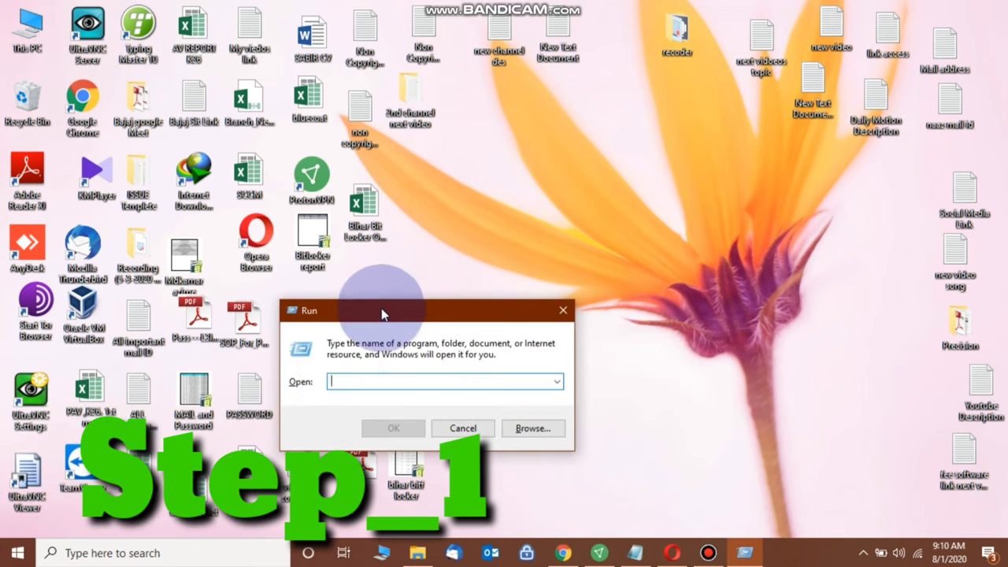
click(353, 385)
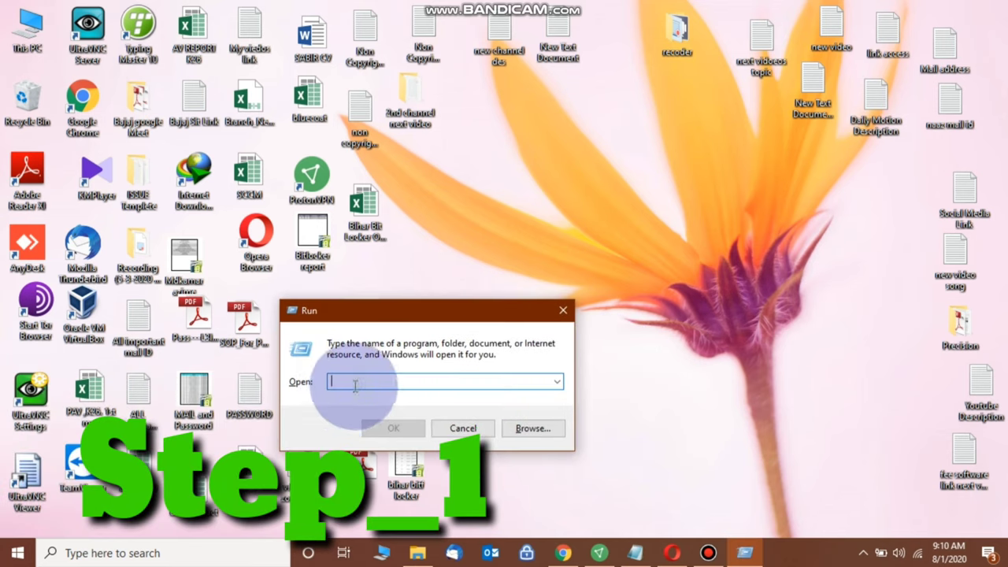
text(%temp%)
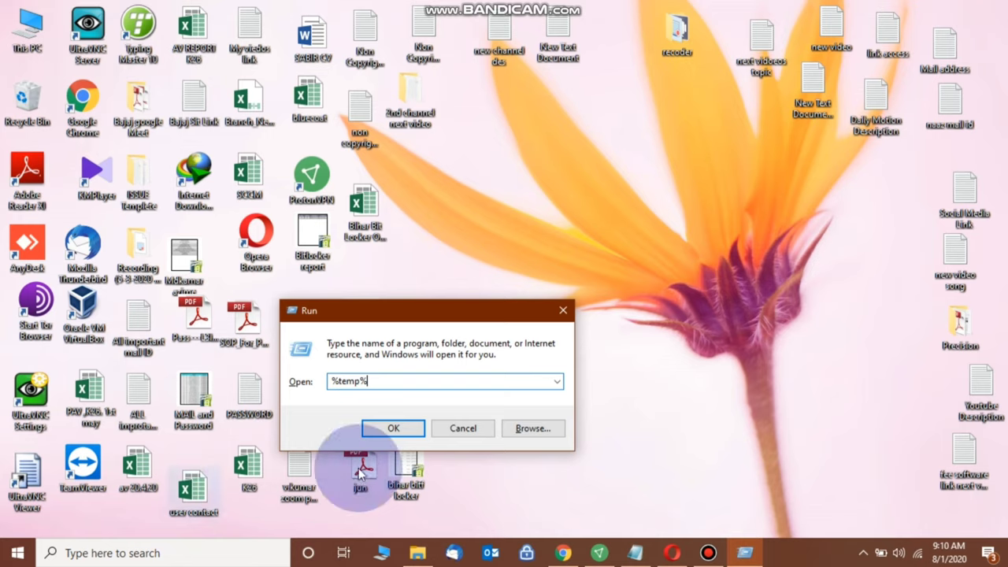
click(390, 429)
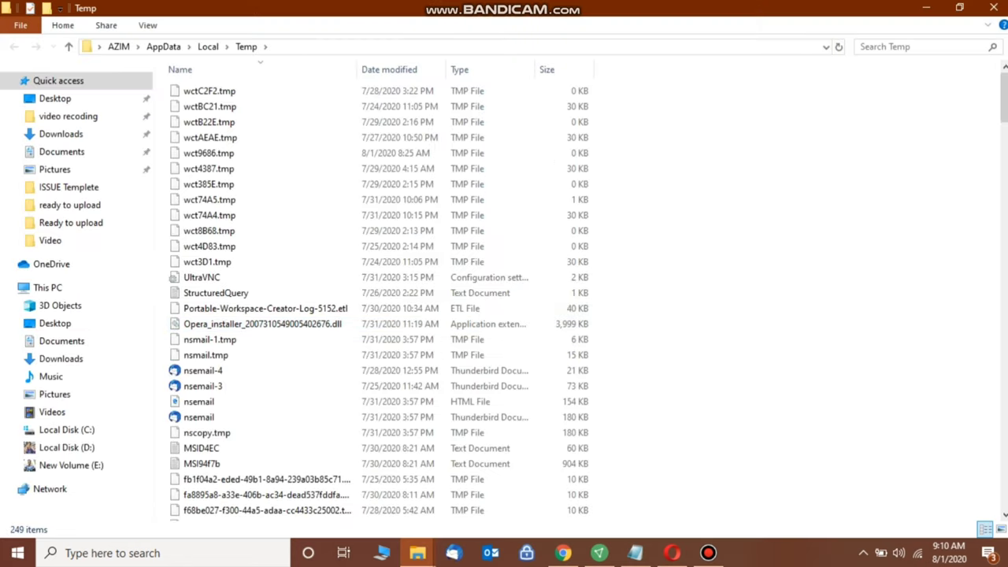
- Permanently delete all items in the user's local Temp folder
mouse_move(1004, 99)
mouse_down()
mouse_move(1004, 319)
mouse_move(1004, 98)
mouse_up()
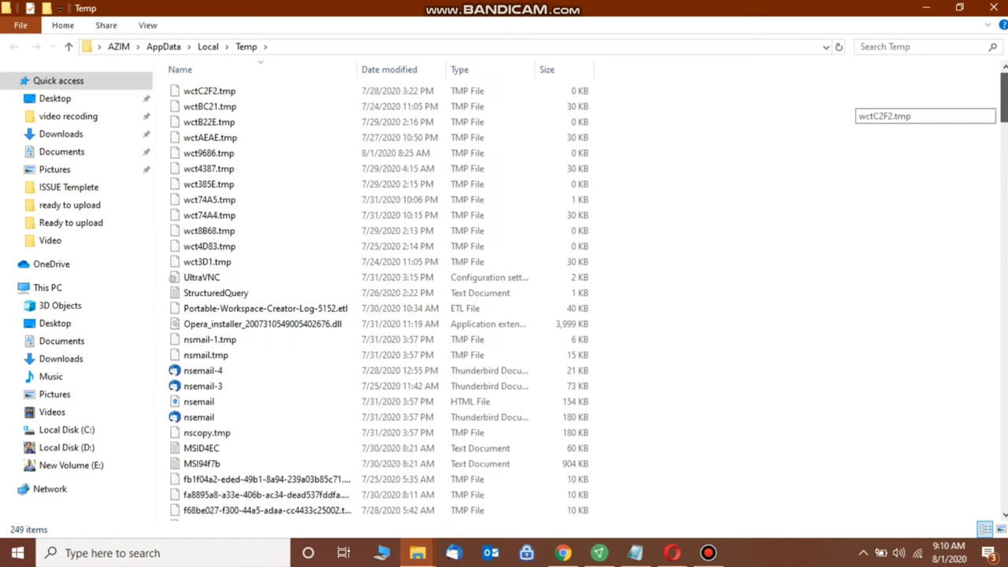
click(347, 283)
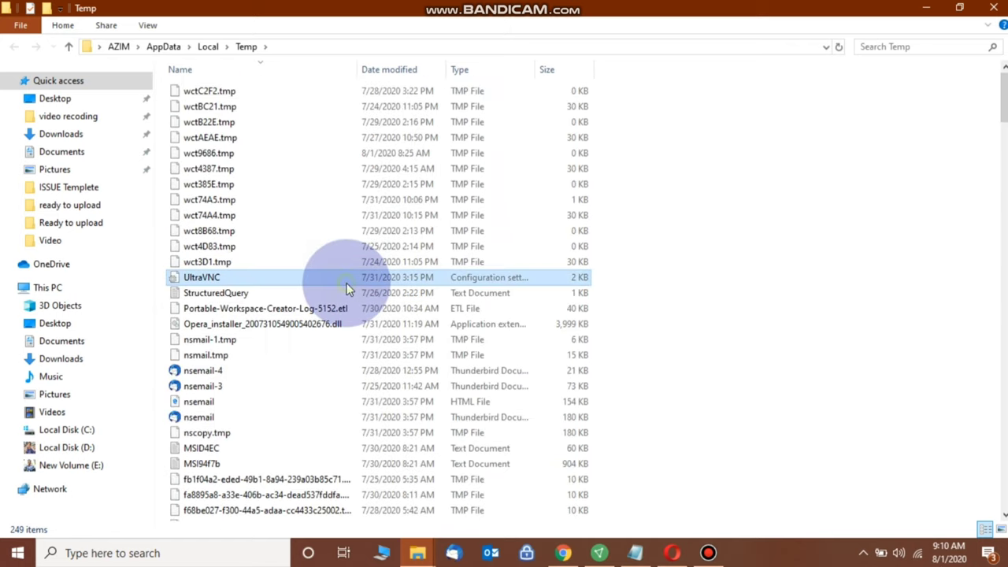
click(347, 374)
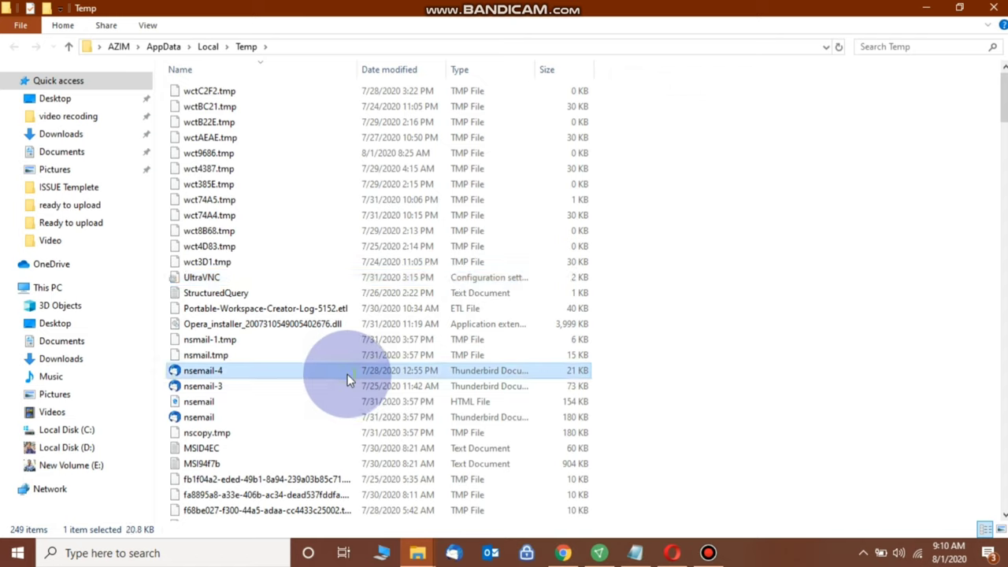
key(ctrl+a)
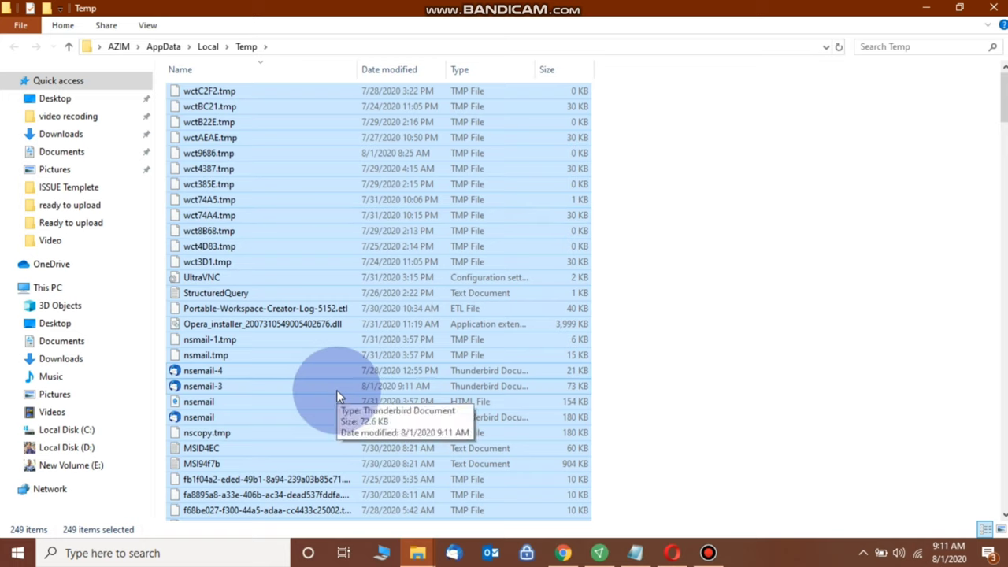
key(shift+Delete)
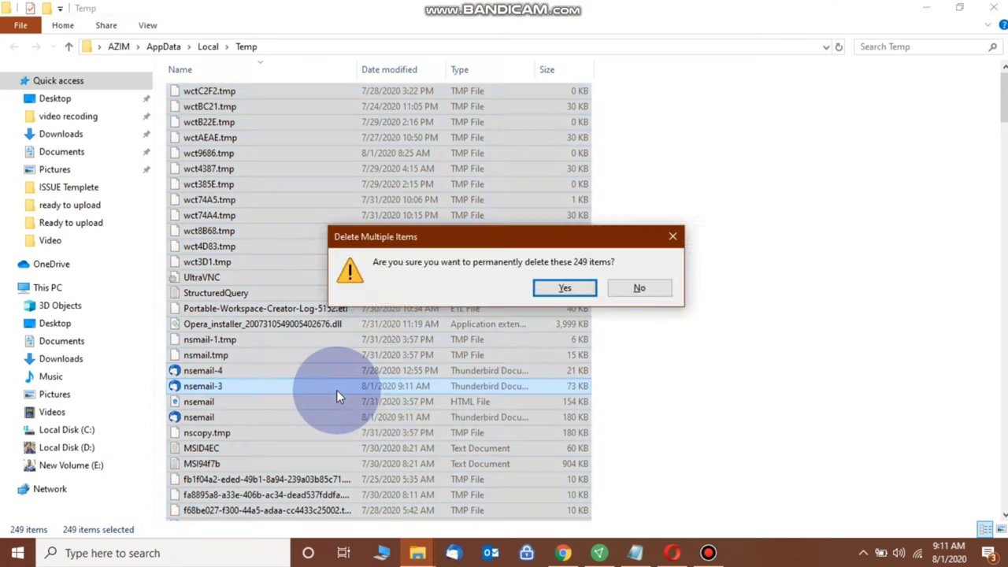
click(553, 287)
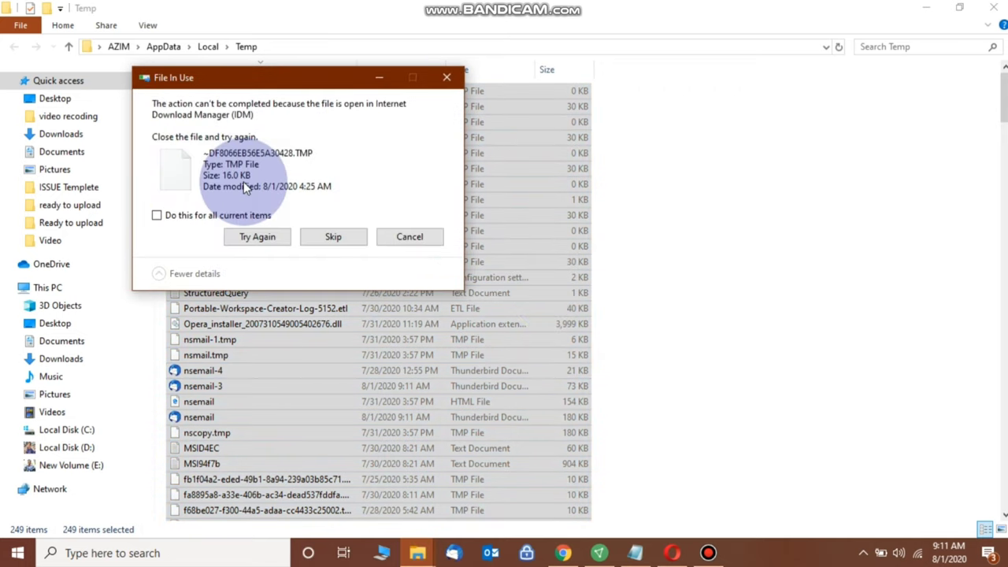
- Skip the file that is in use, applying this choice to all current items of the deletion
drag(268, 87, 401, 145)
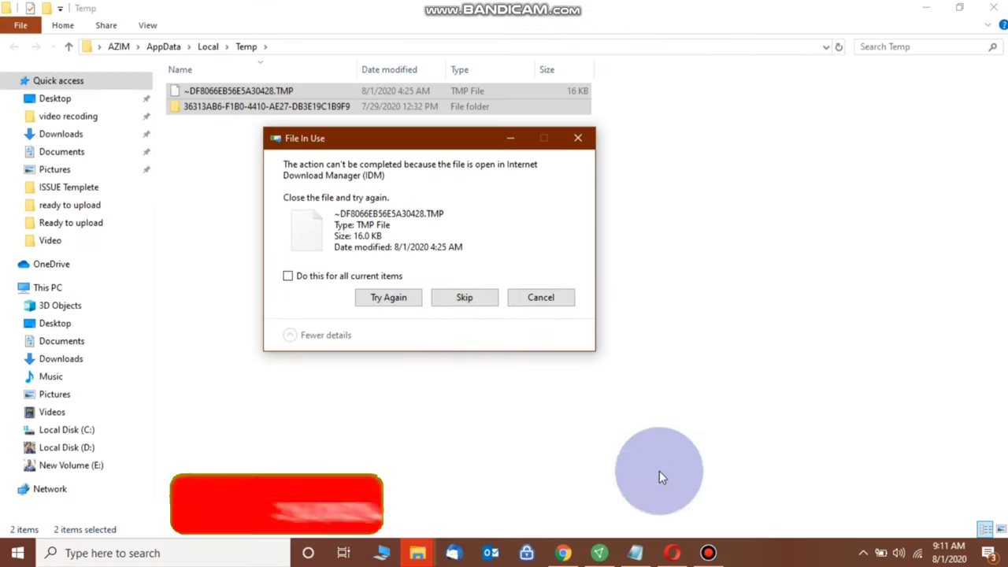
click(377, 277)
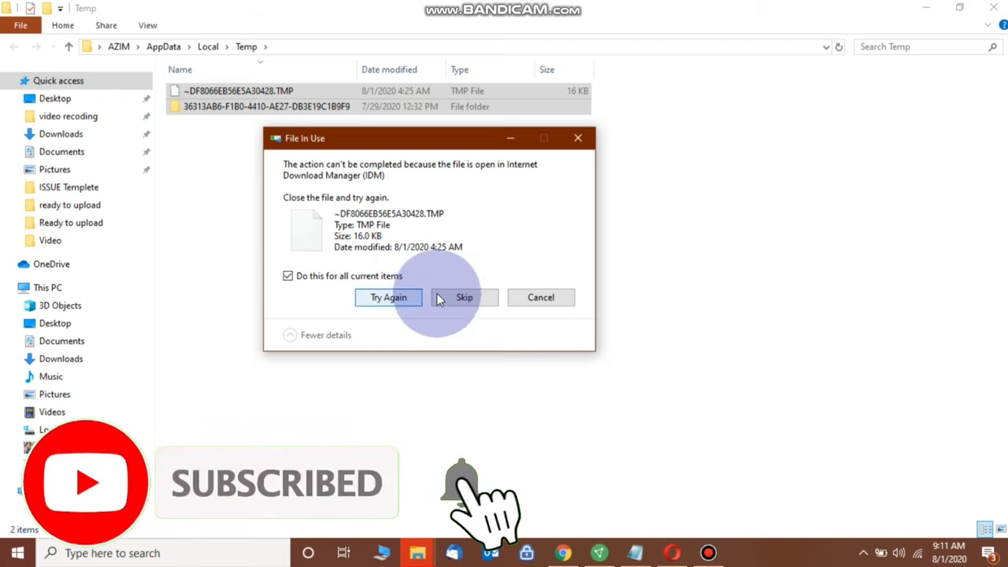
click(473, 301)
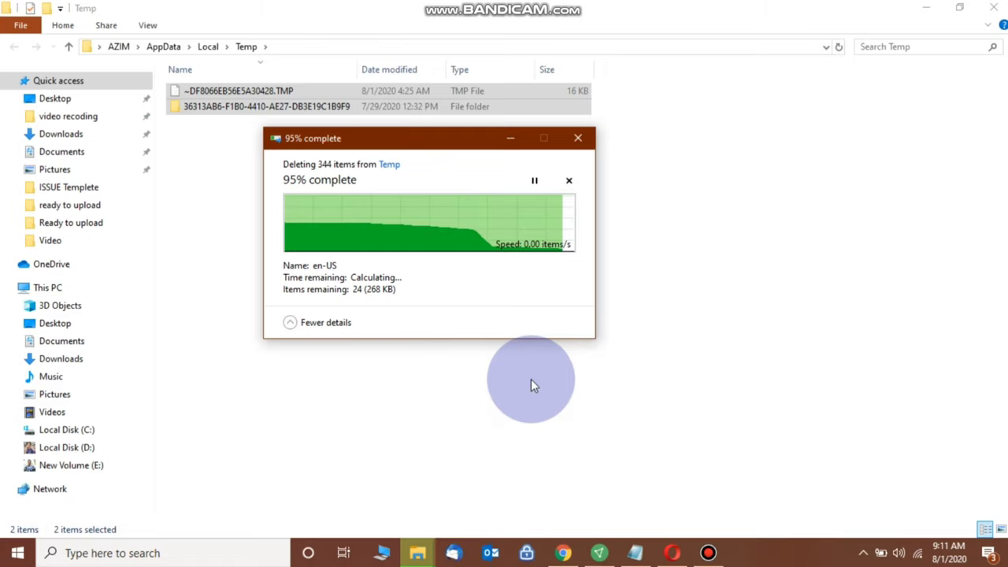
- Close the Temp folder window and refresh the desktop again
click(984, 18)
right_click(642, 207)
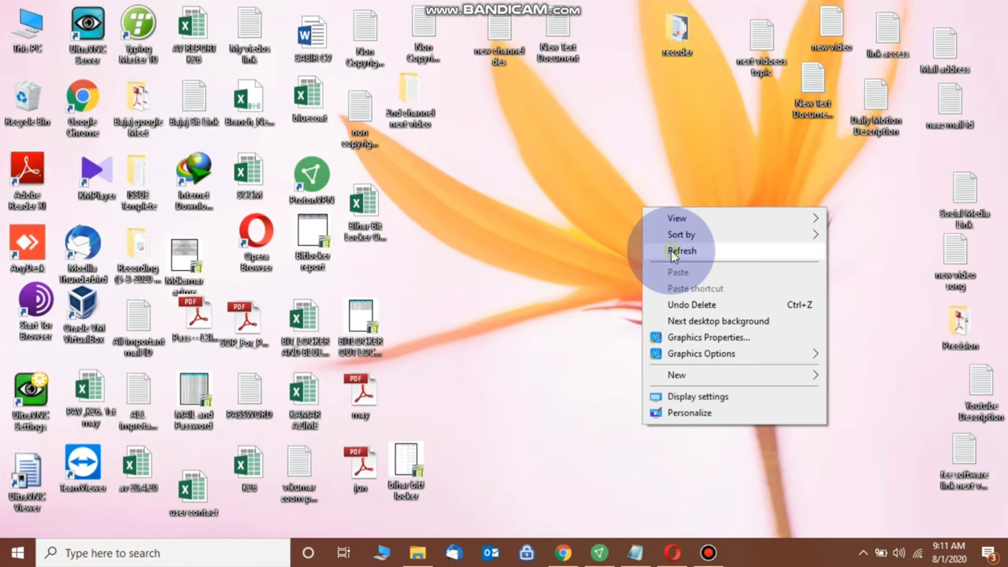
click(672, 252)
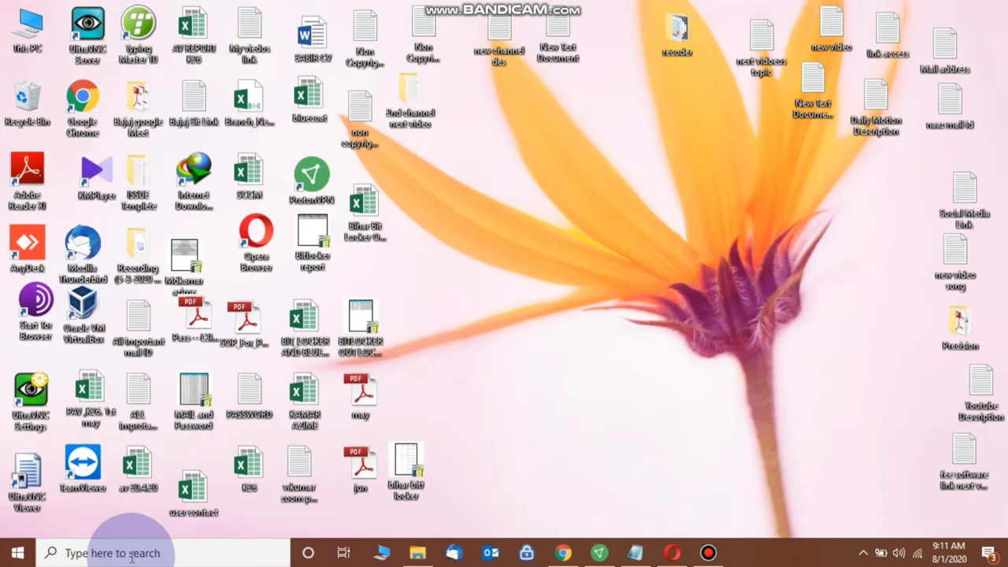
- Open the Windows system temp folder by running "temp" from the Run dialog, and grant permanent access to it
click(118, 554)
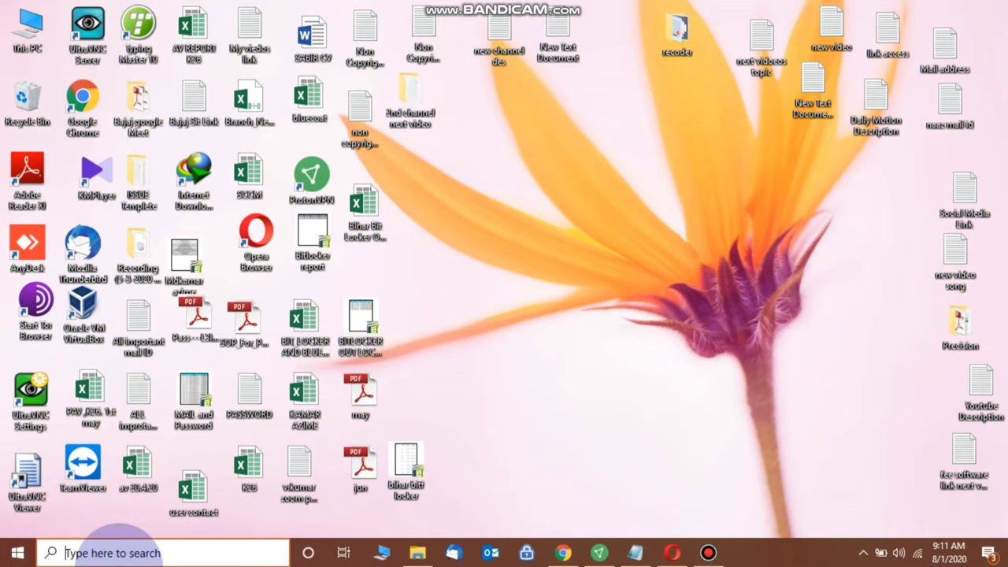
text(run)
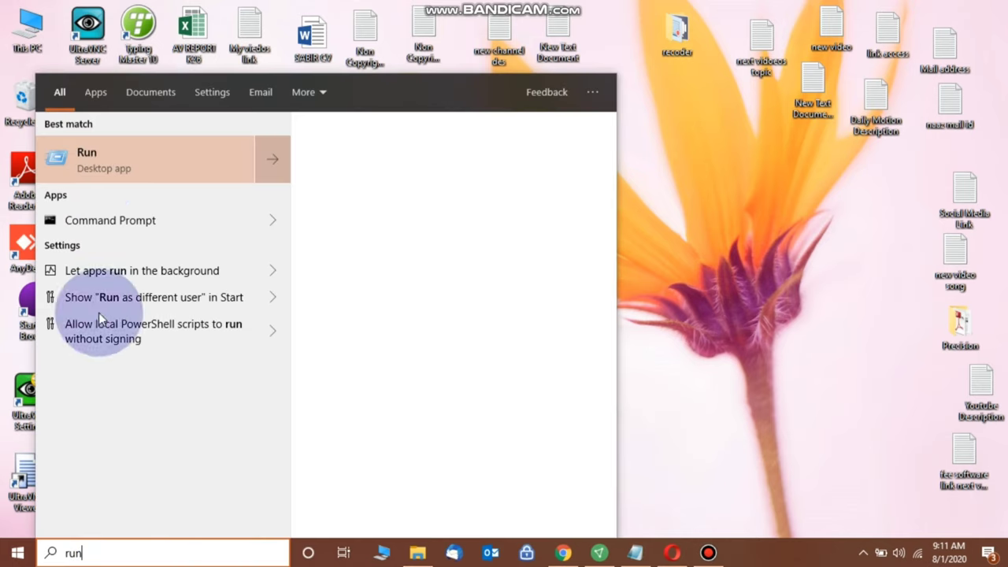
click(101, 155)
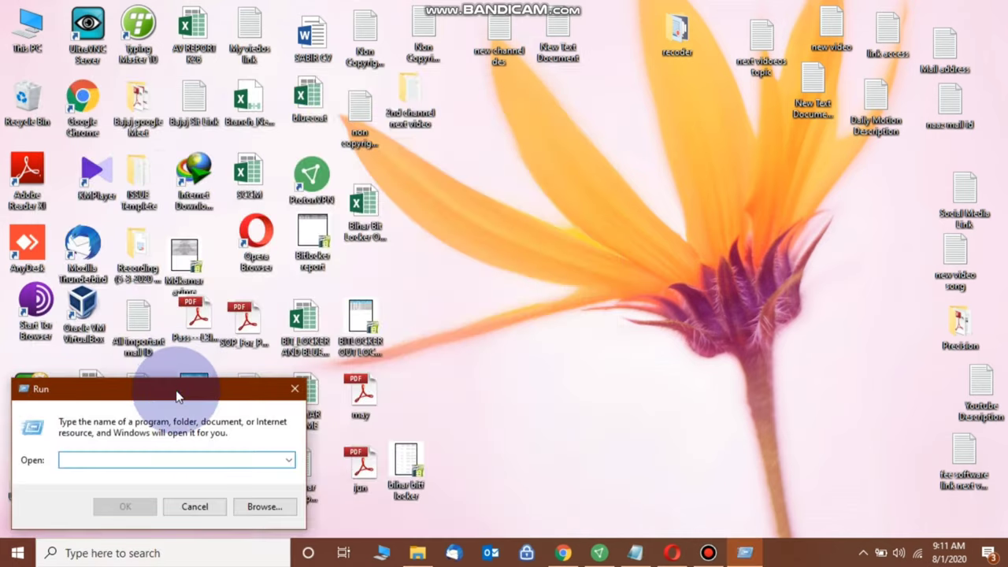
drag(180, 391, 513, 211)
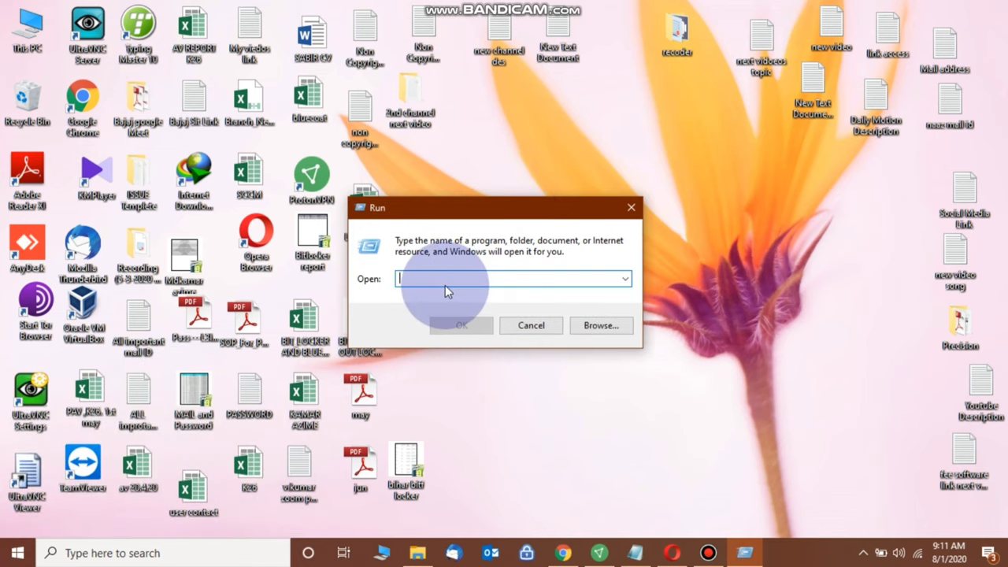
text(temp)
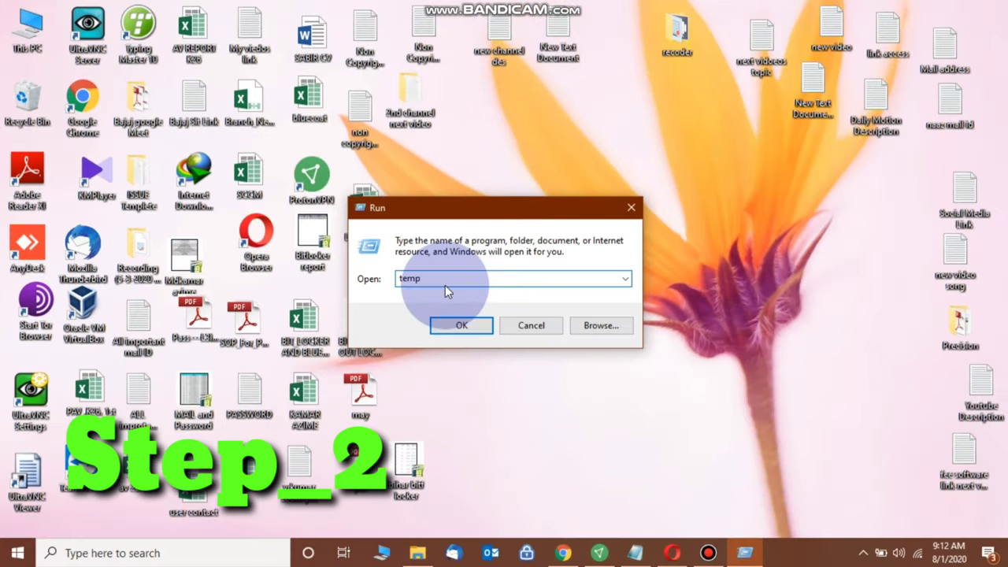
click(459, 326)
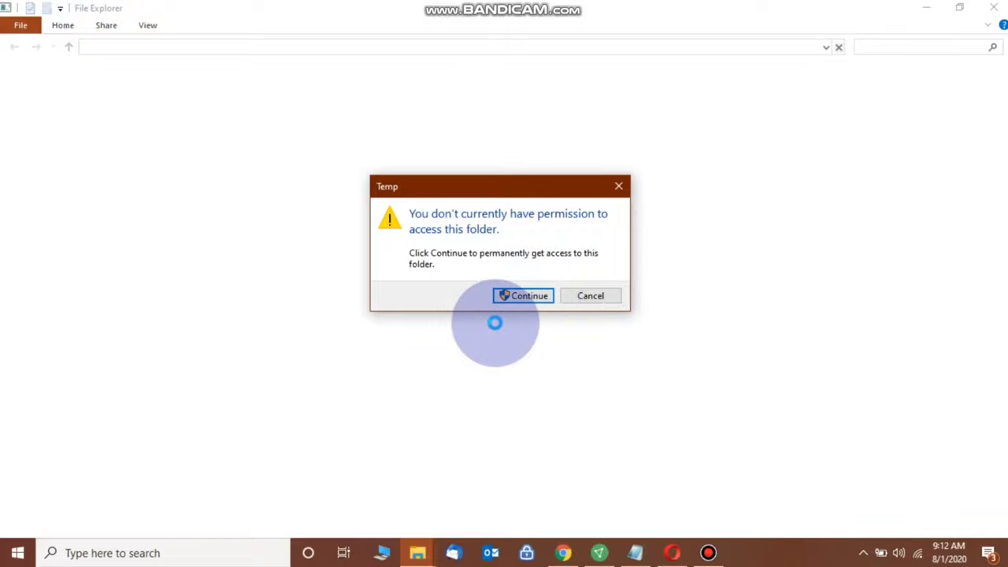
click(527, 296)
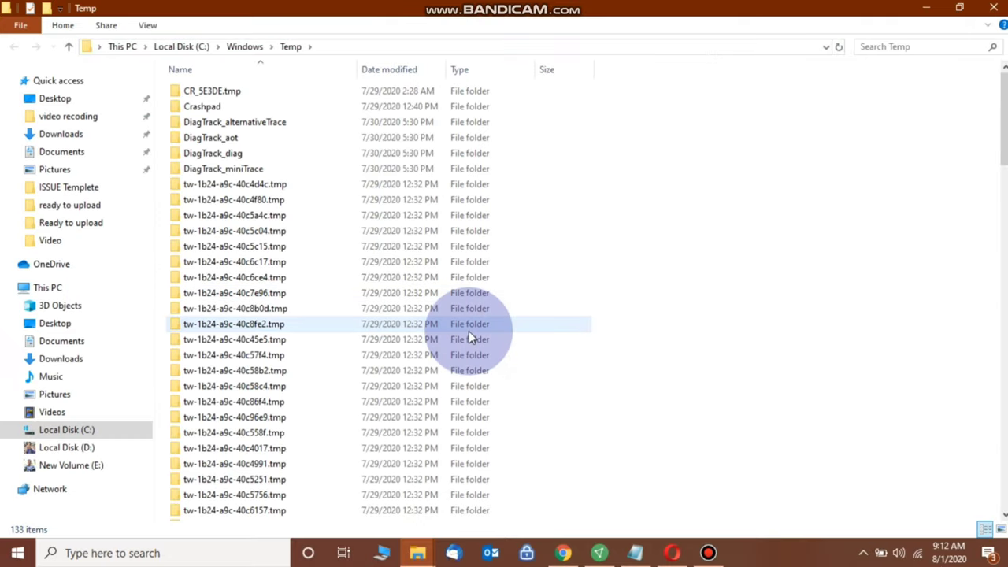
- Permanently delete all items in the Windows Temp folder, continuing with administrator permission for all current items
drag(1001, 147, 959, 181)
click(263, 319)
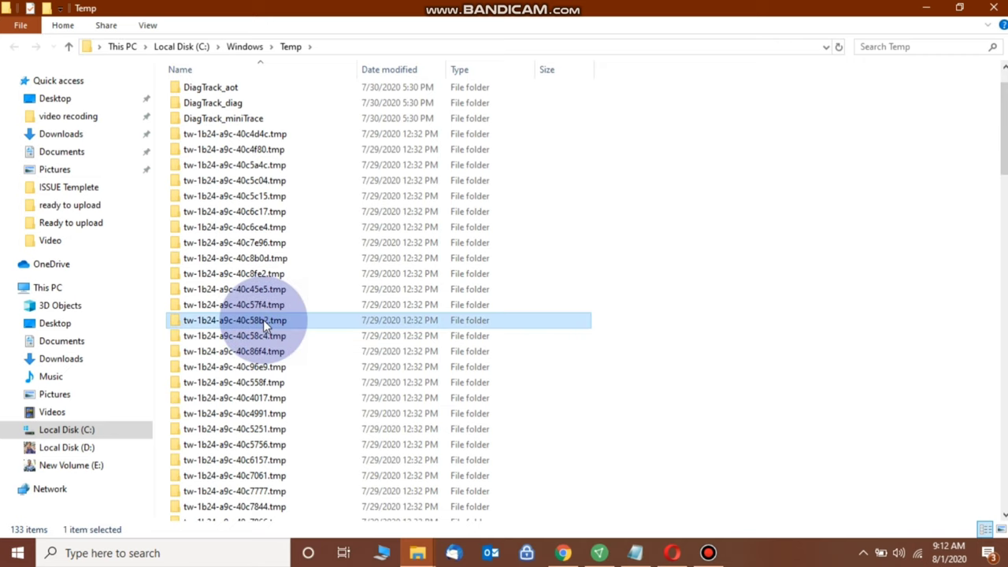
key(ctrl+a)
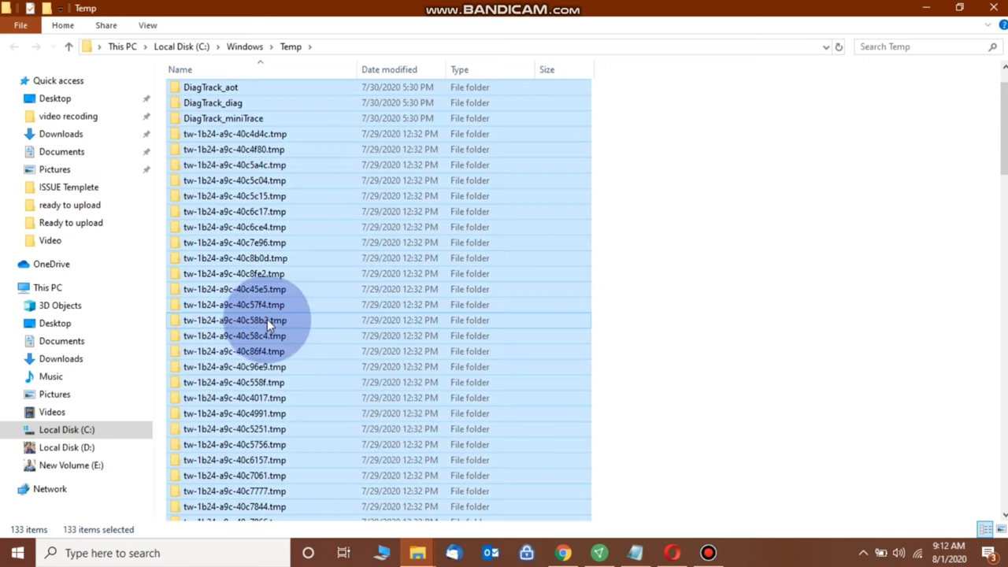
key(shift+Delete)
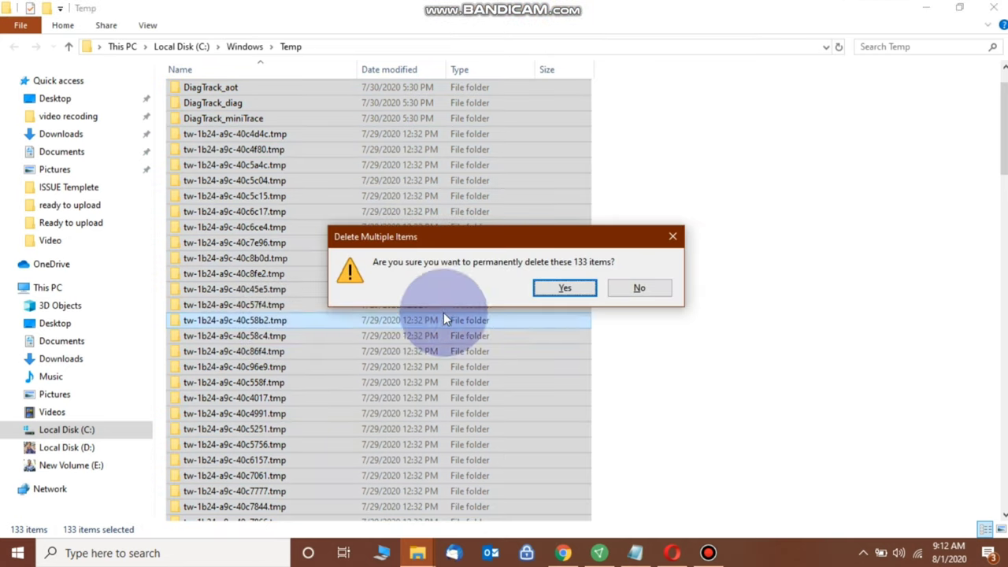
click(552, 289)
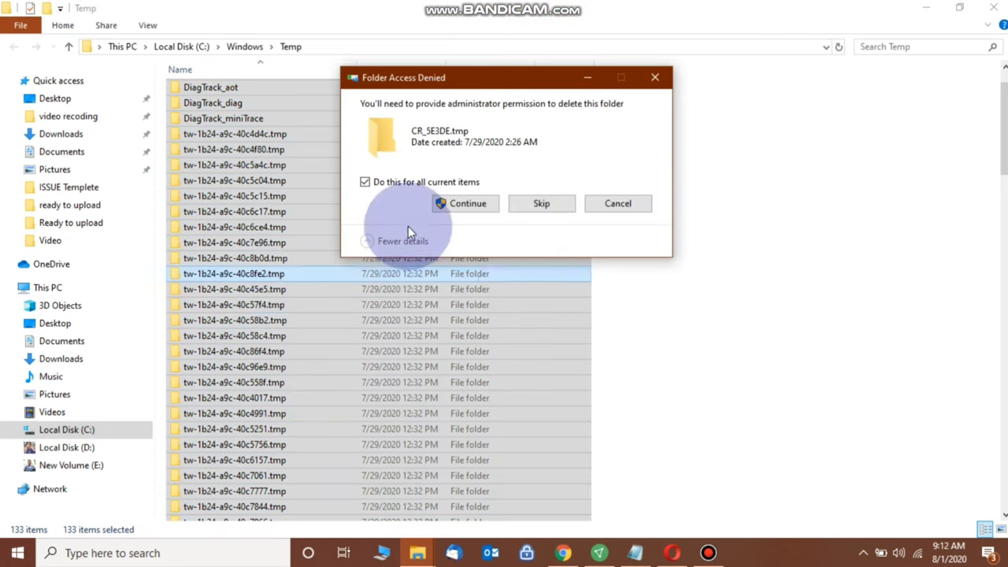
click(409, 186)
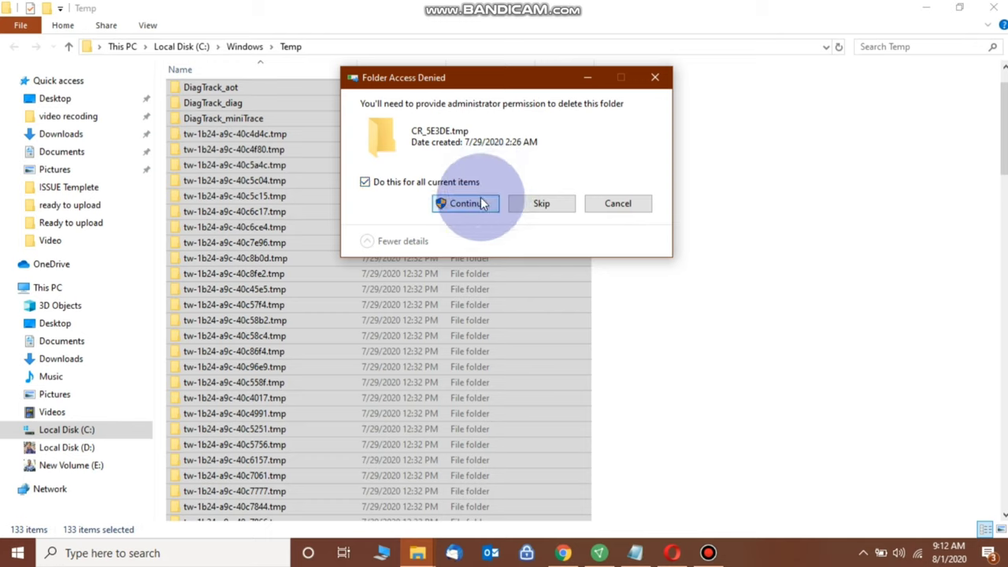
click(482, 204)
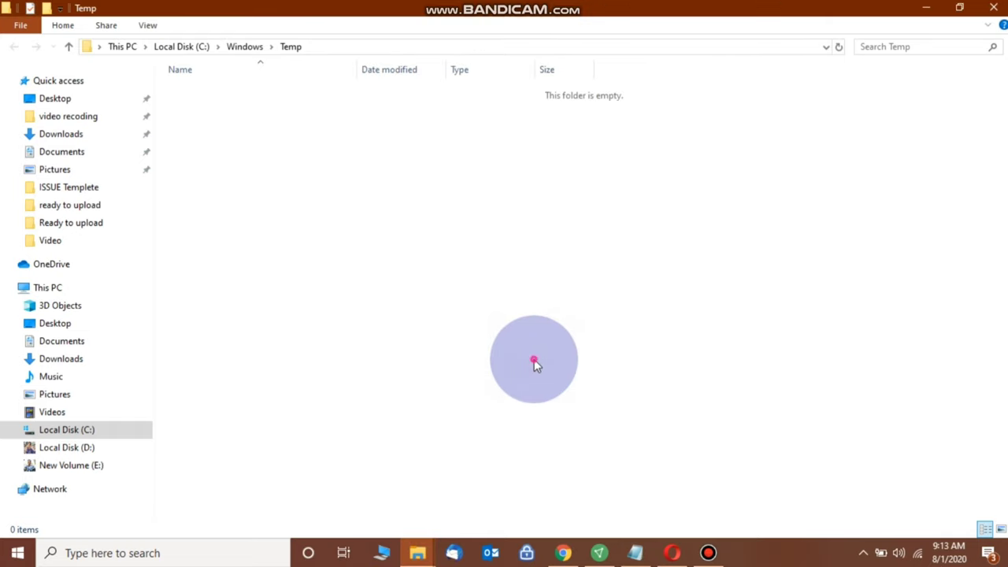
- Refresh and close the emptied Windows Temp folder, and refresh the desktop
right_click(534, 359)
click(576, 207)
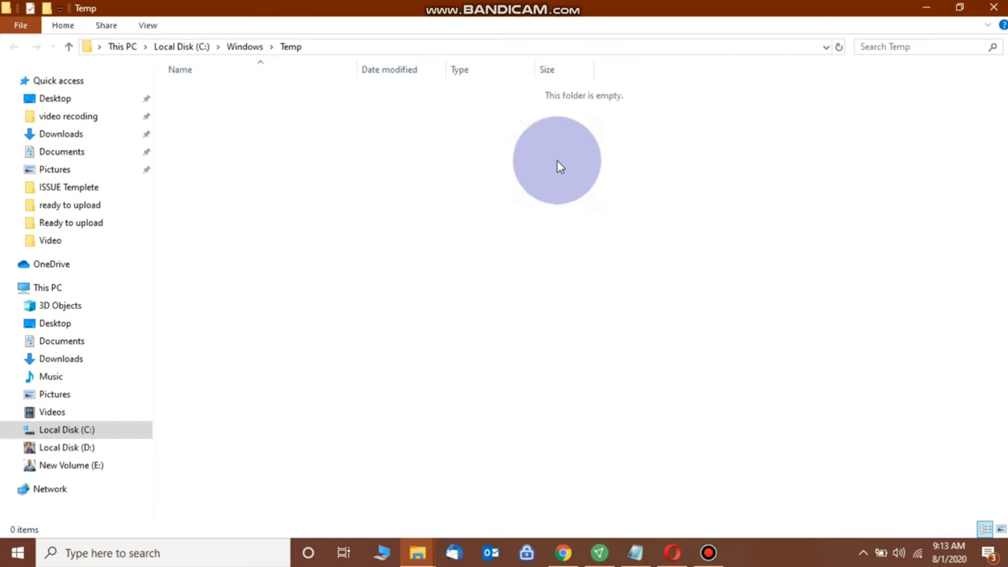
click(995, 7)
right_click(695, 259)
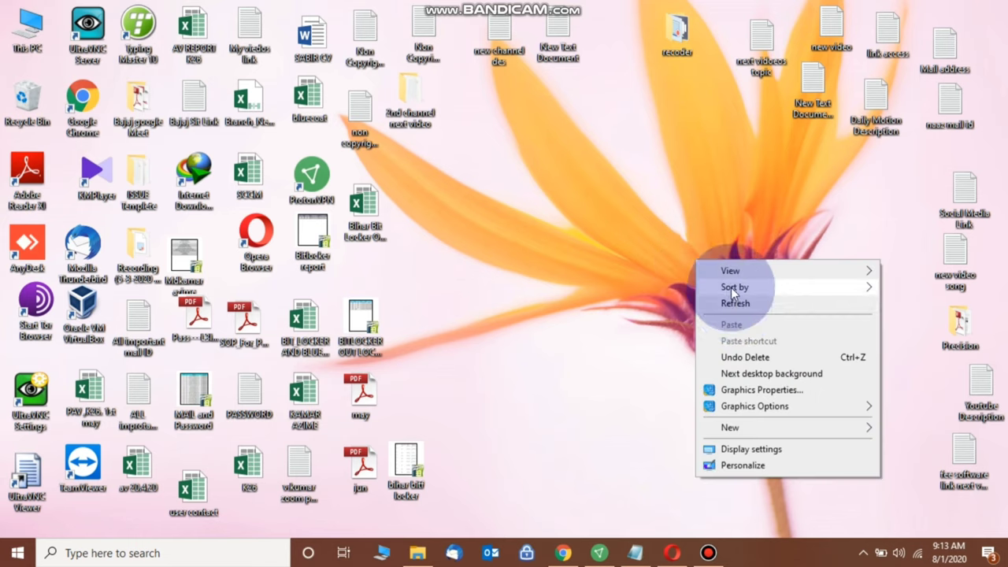
click(731, 296)
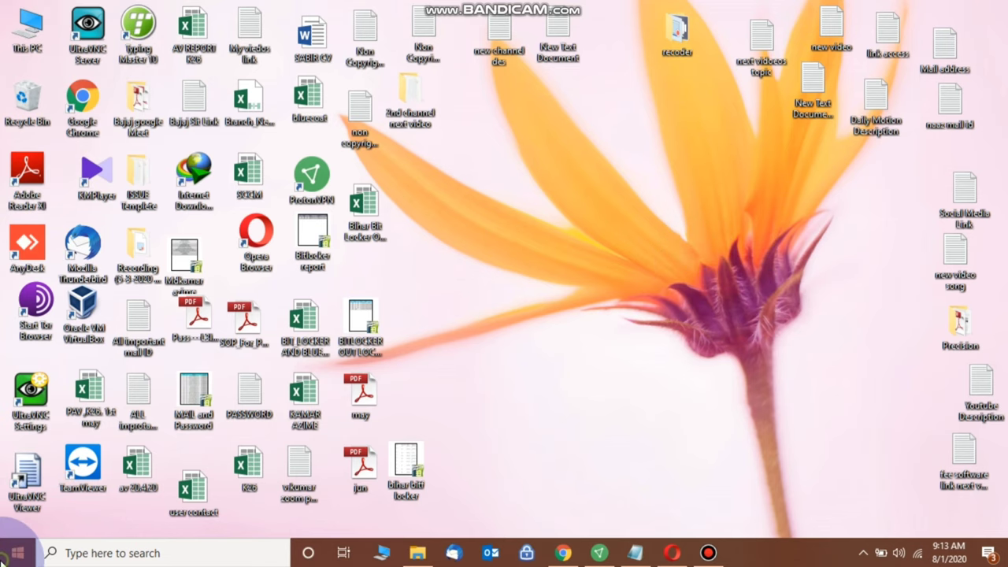
- Search Windows for "services" and open the Services desktop app, refreshing the desktop while it loads
click(17, 553)
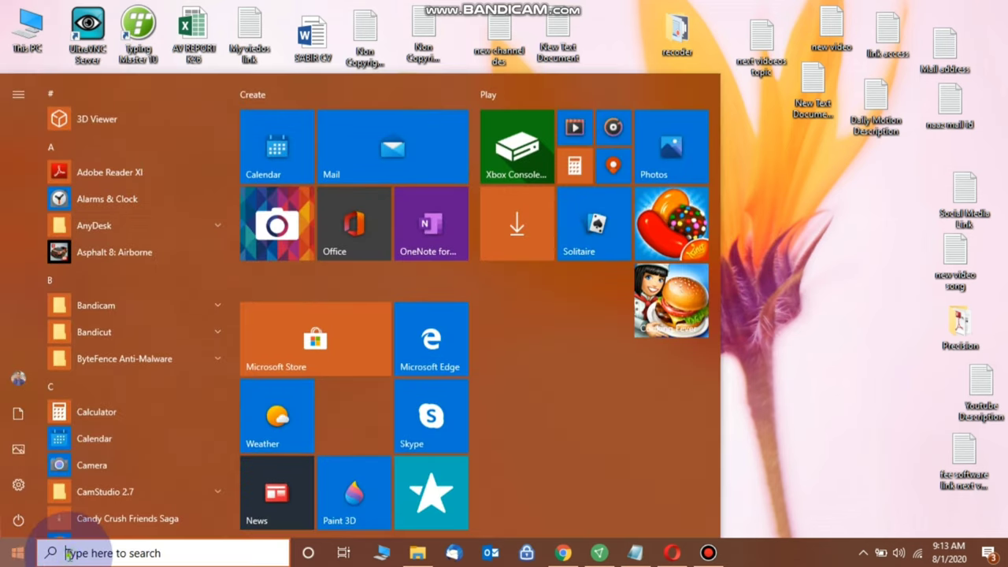
click(19, 554)
click(21, 555)
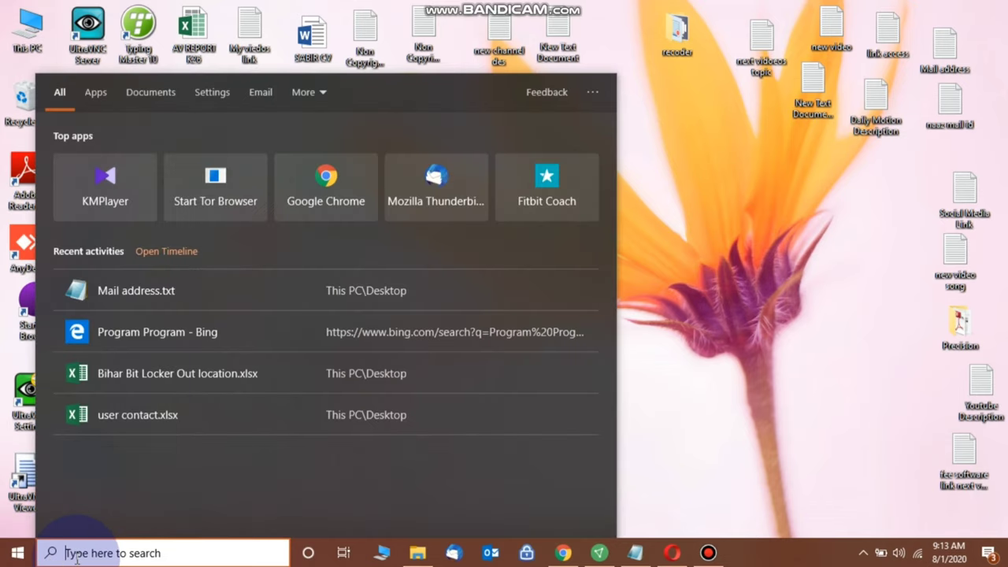
text(servic)
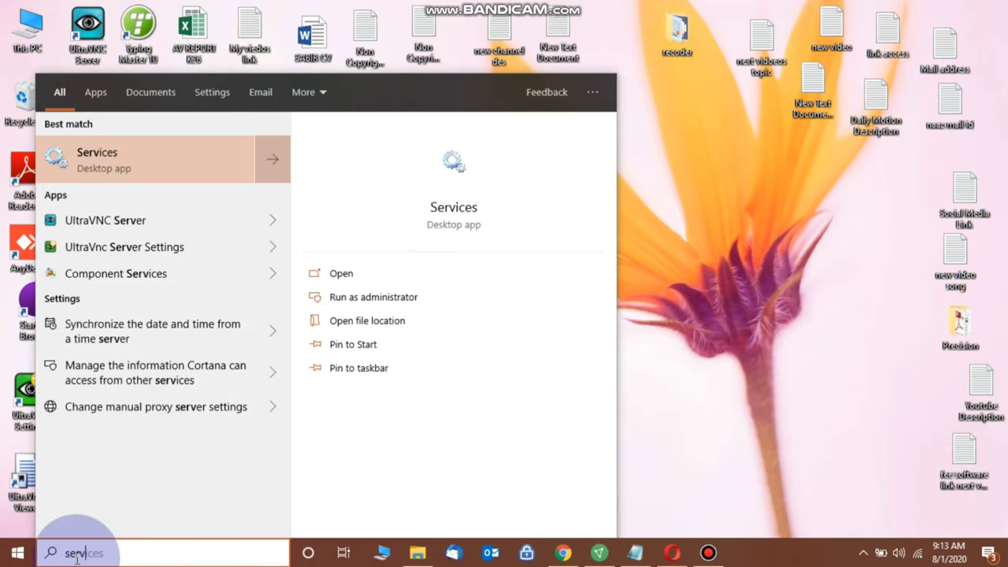
click(113, 156)
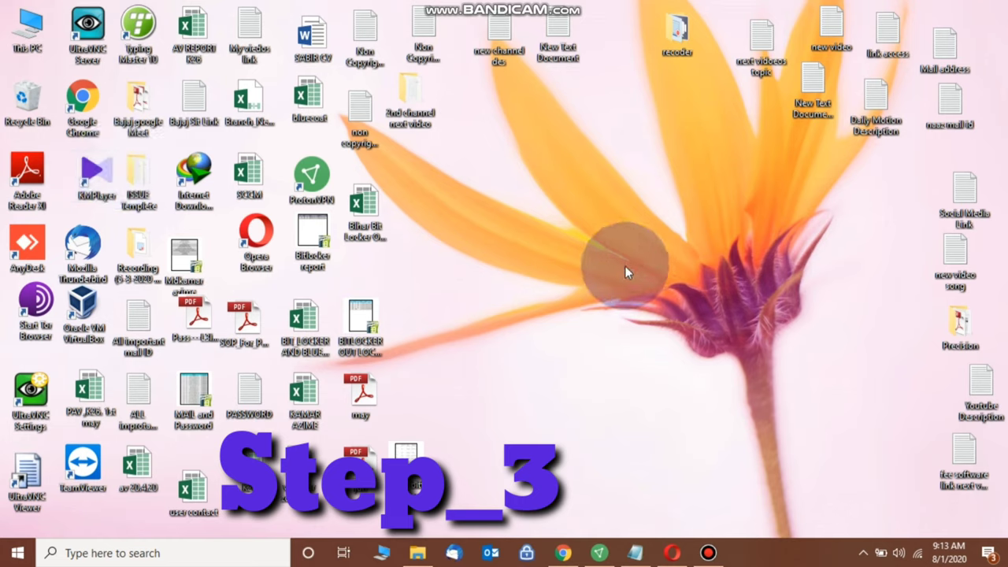
right_click(679, 382)
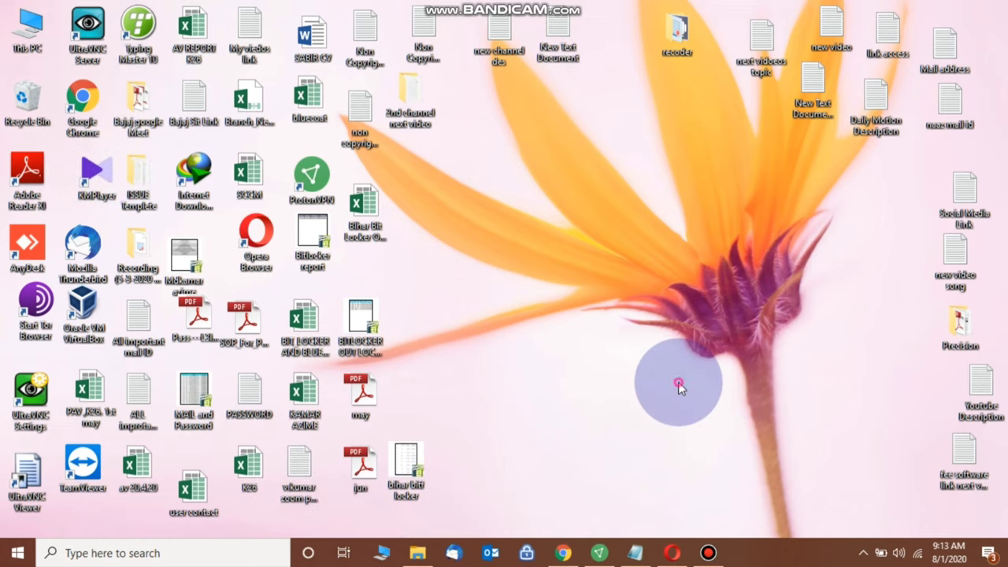
click(722, 210)
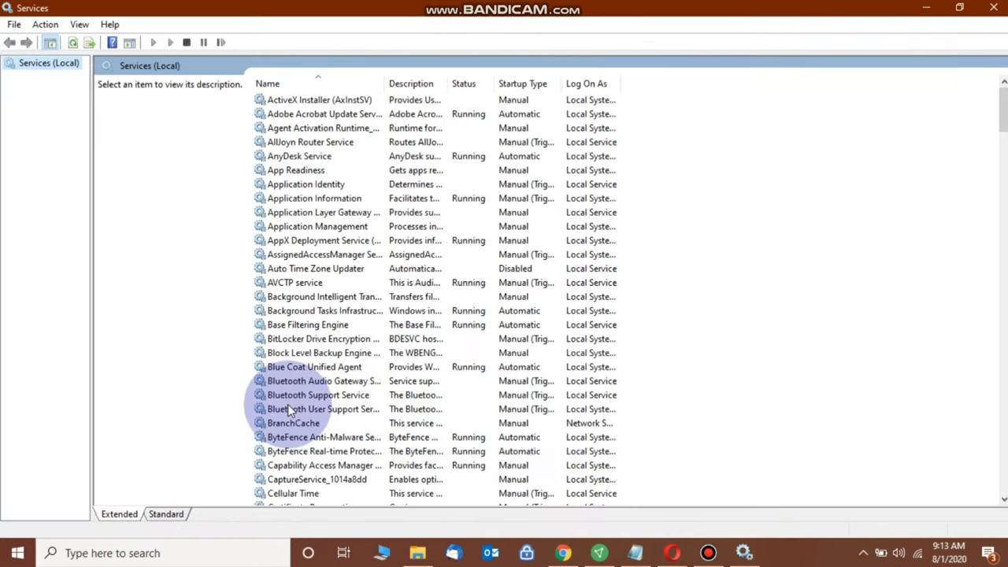
- Find the Windows Update service in the list of local services and open its properties
click(288, 408)
click(366, 450)
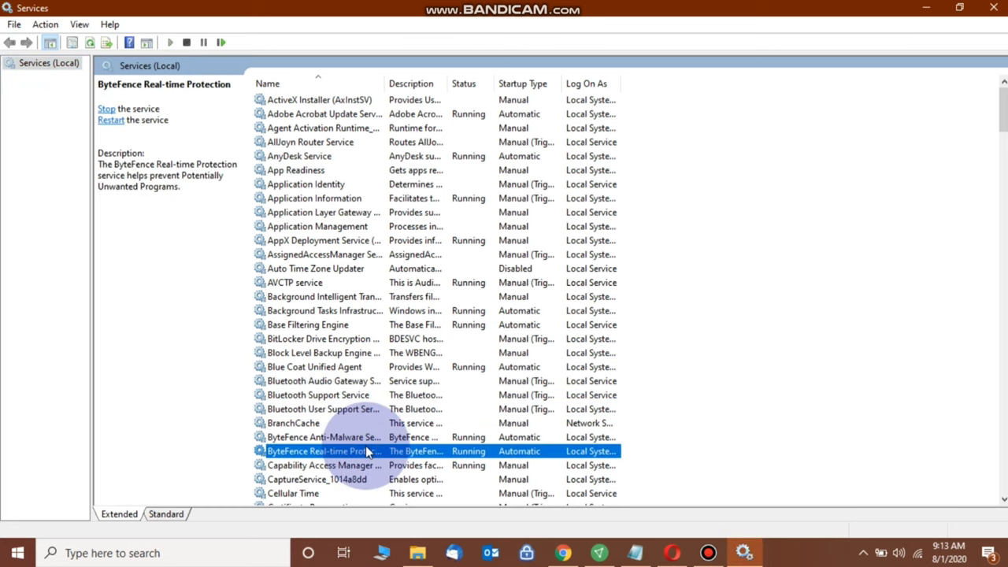
key(w)
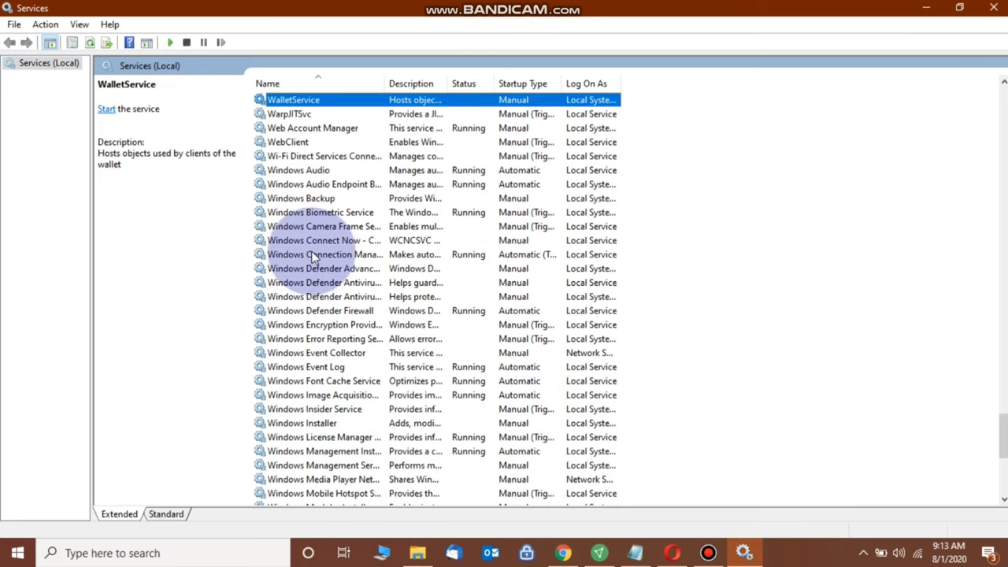
click(308, 480)
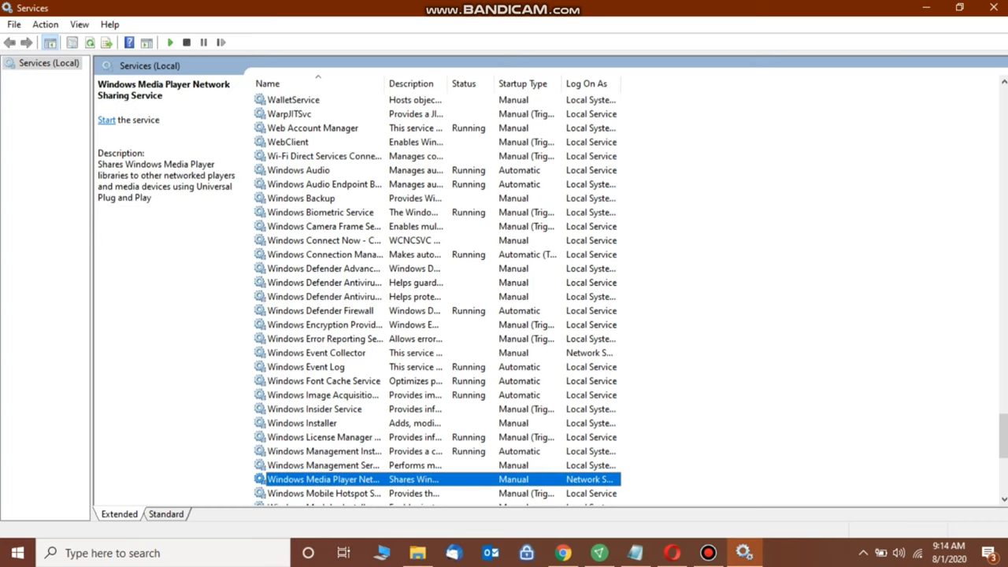
drag(1001, 439, 1002, 472)
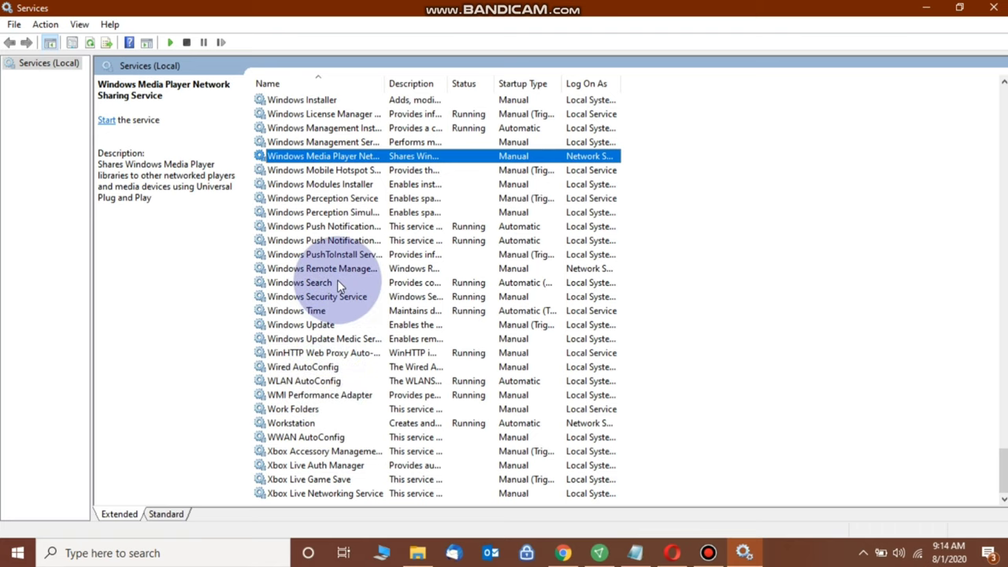
click(329, 323)
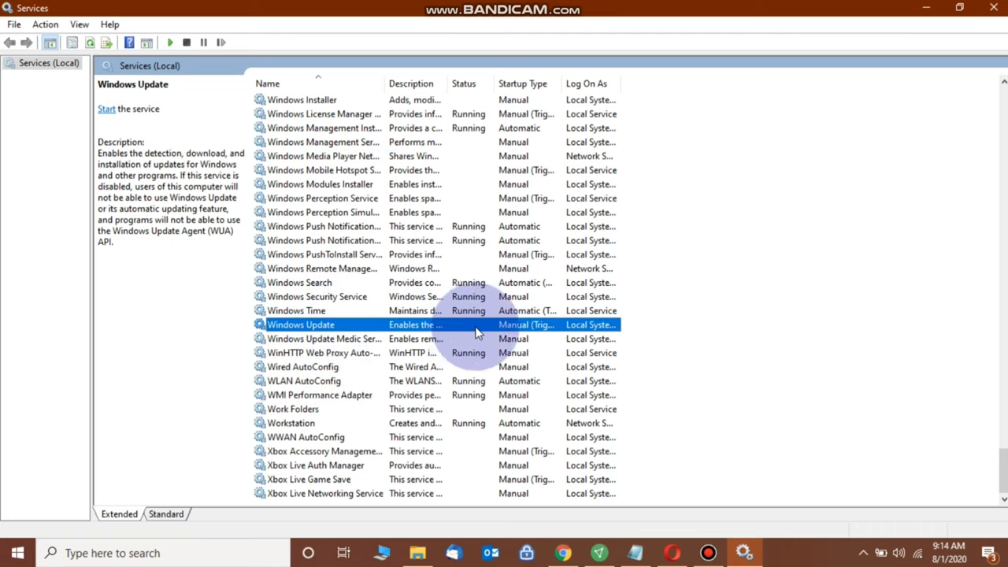
right_click(416, 325)
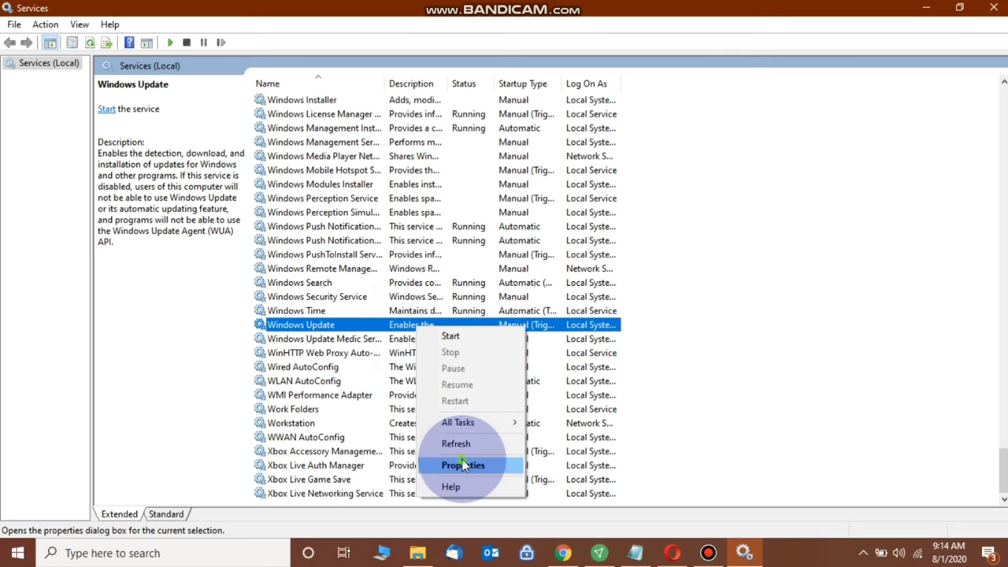
click(462, 465)
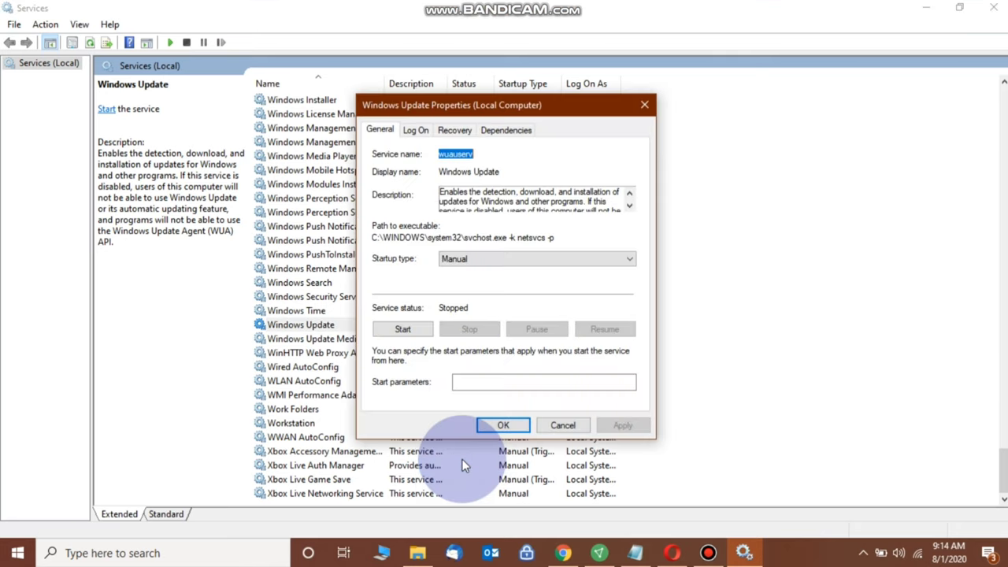
- Set the Windows Update service's startup type to Disabled, apply the change and close its properties
click(476, 260)
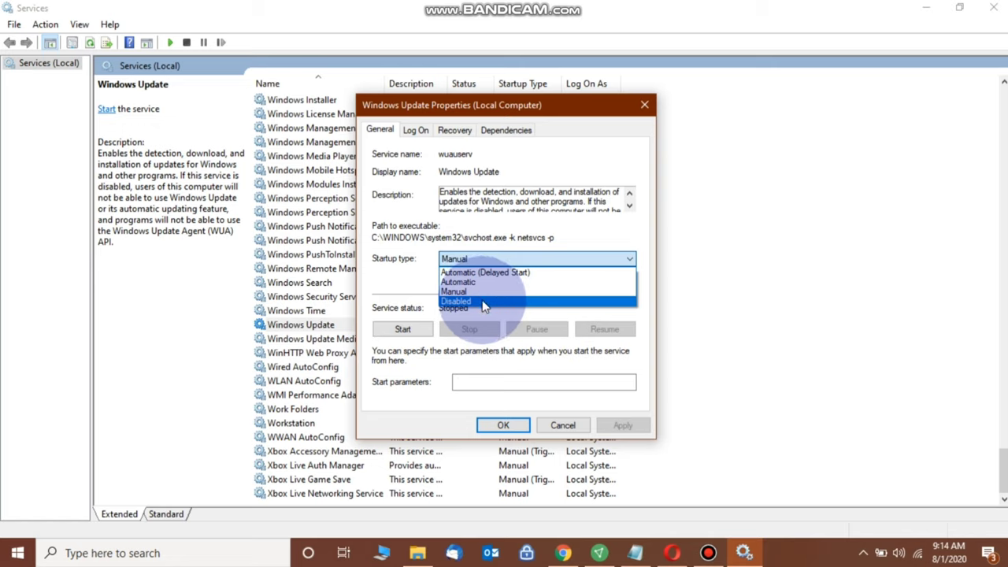
click(484, 302)
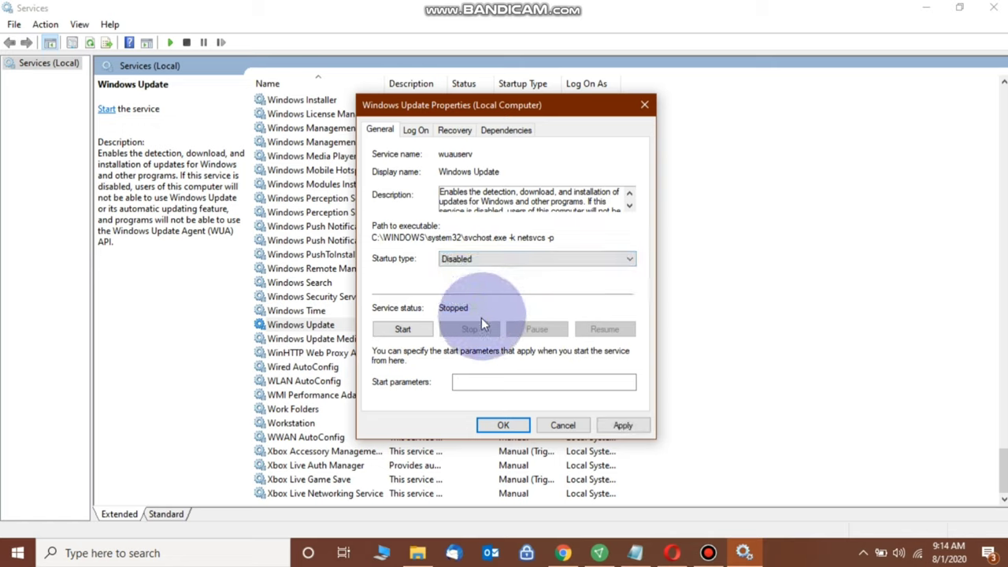
click(621, 426)
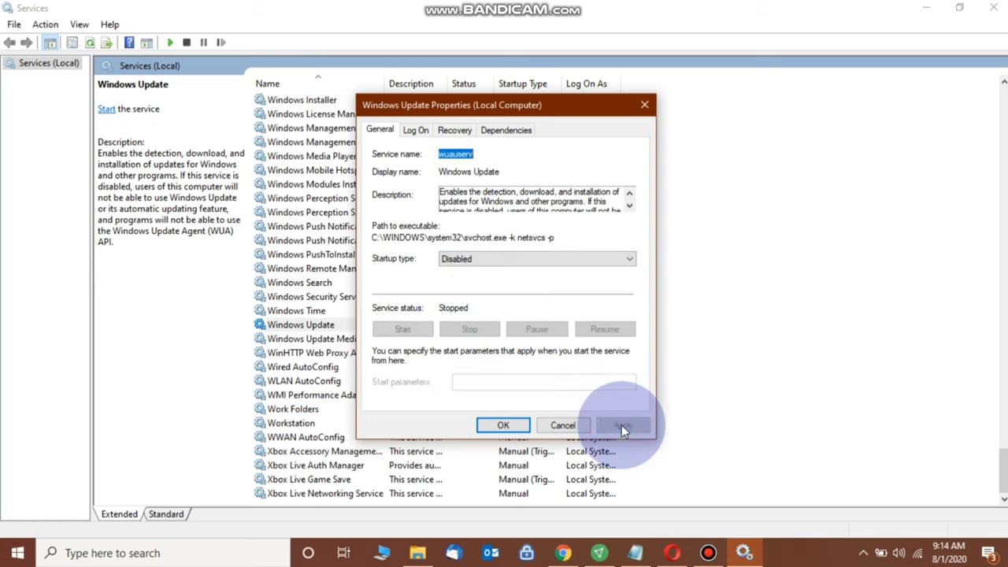
click(513, 425)
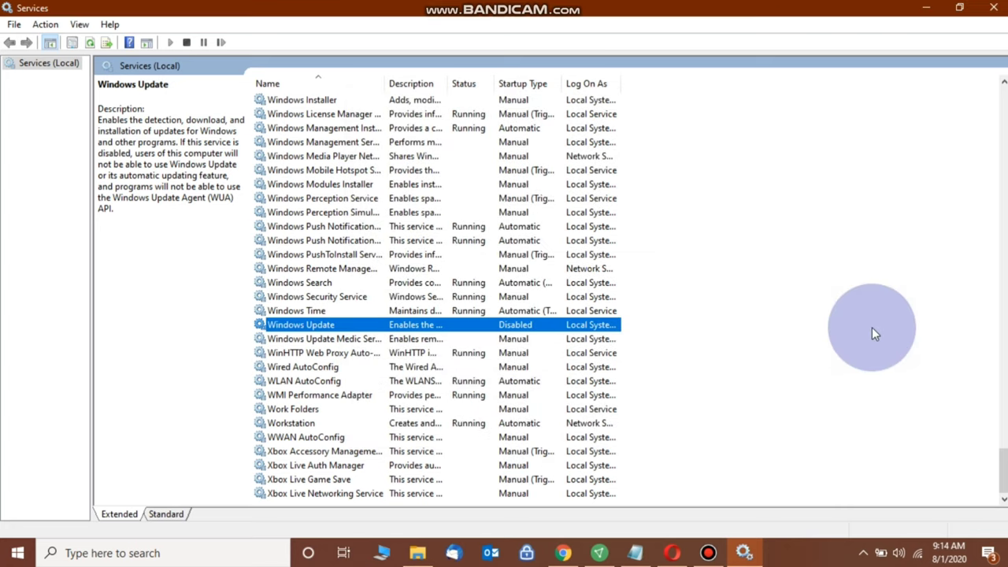
- Refresh the list of services, close the Services window and refresh the desktop
right_click(727, 294)
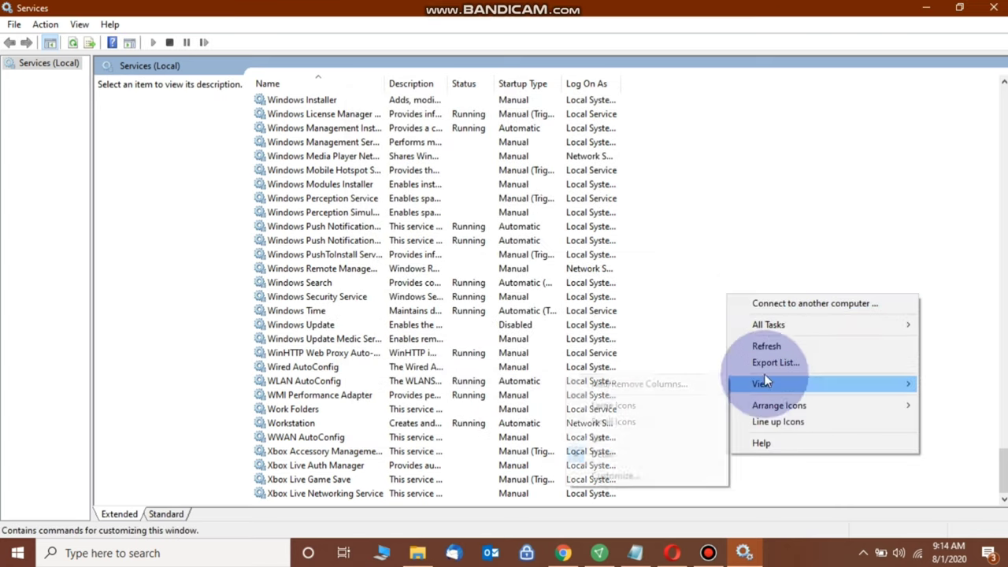
click(764, 346)
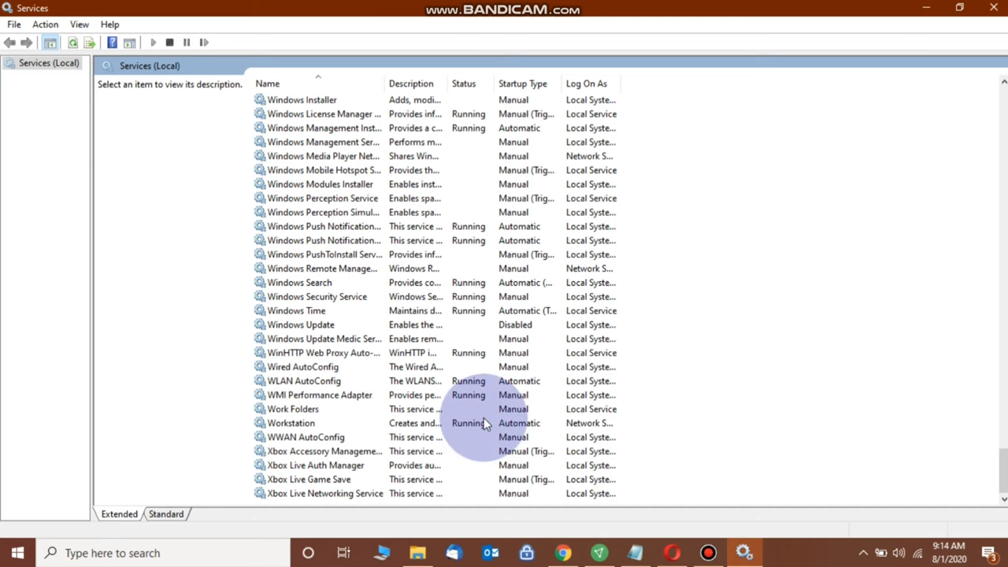
key(alt+F4)
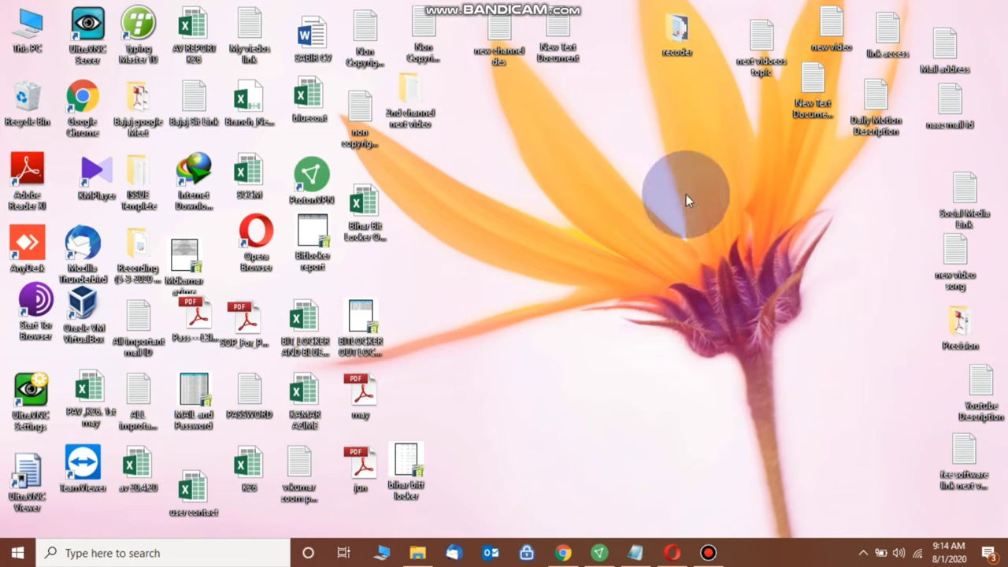
right_click(670, 270)
click(670, 268)
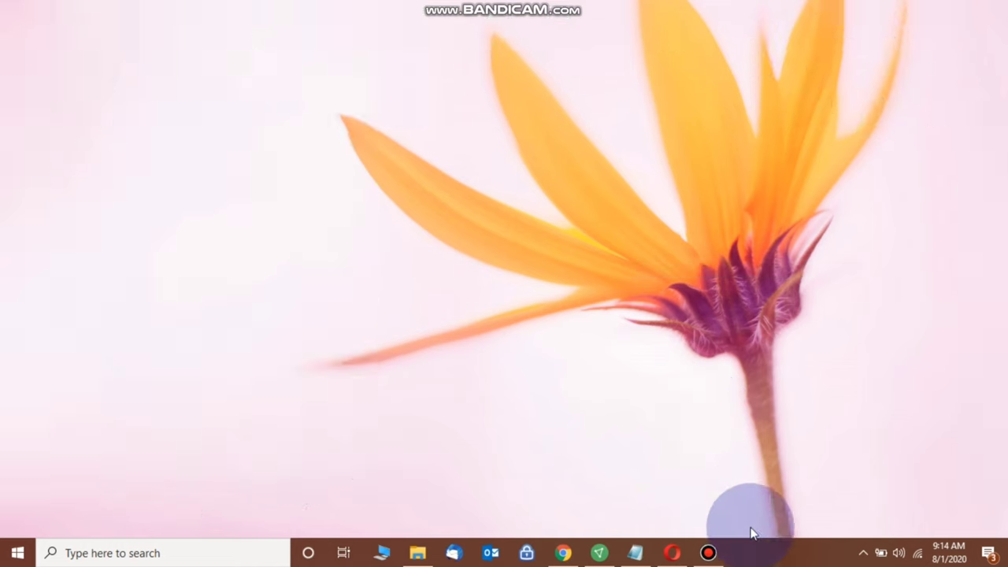
- Open Task Manager, show the programs that launch at startup and select GrooveMonitor Utility
right_click(4, 557)
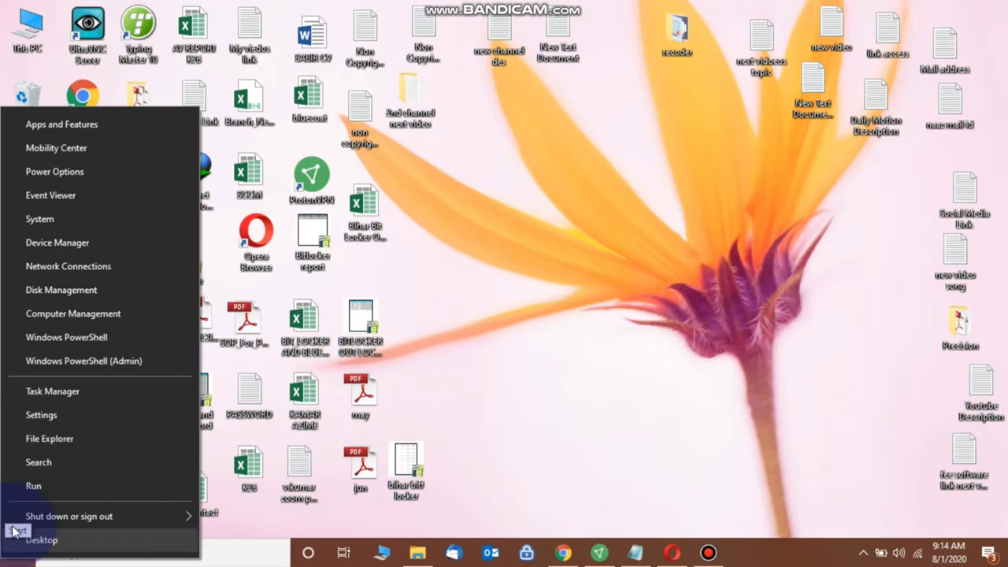
click(50, 399)
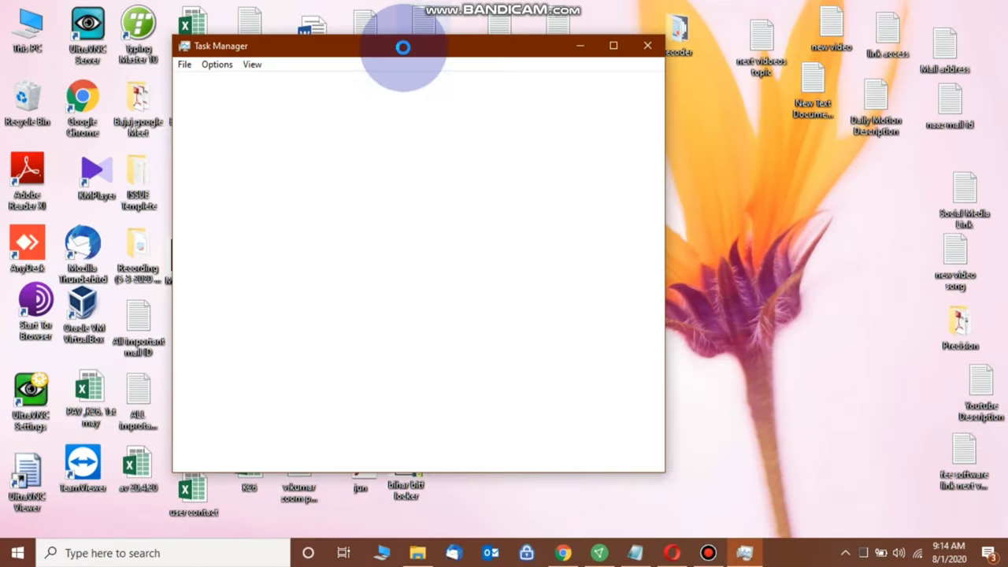
drag(391, 45, 503, 63)
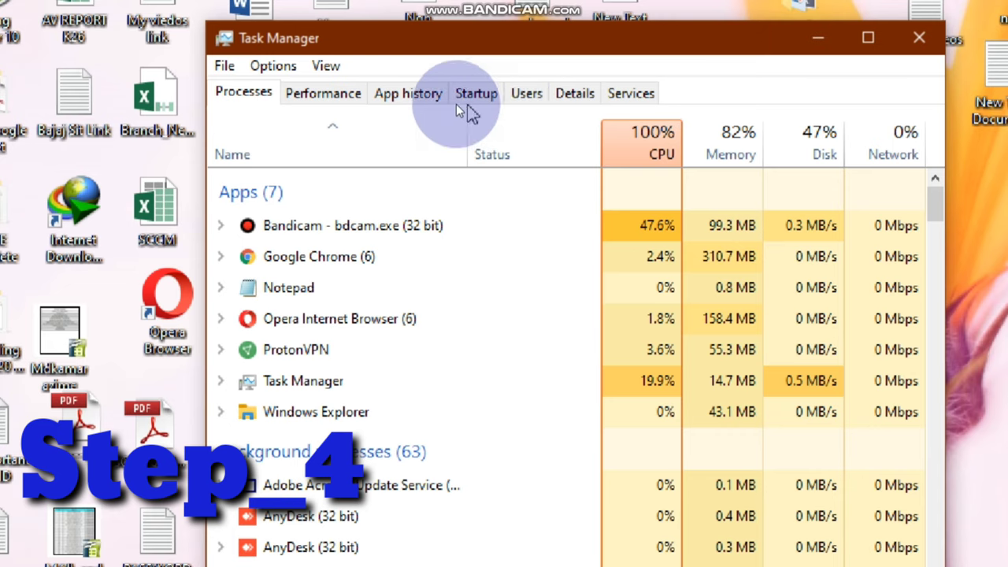
click(464, 95)
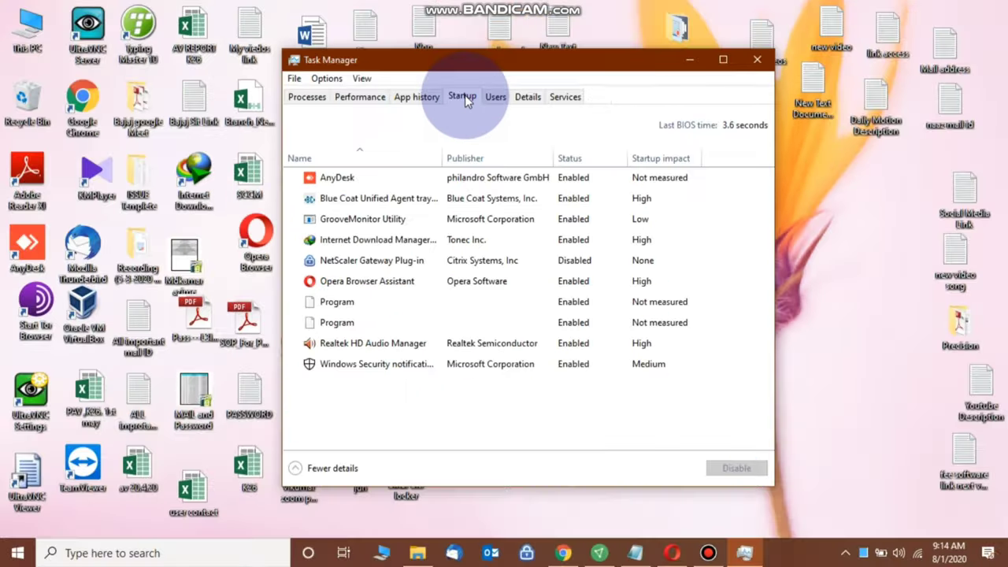
click(367, 219)
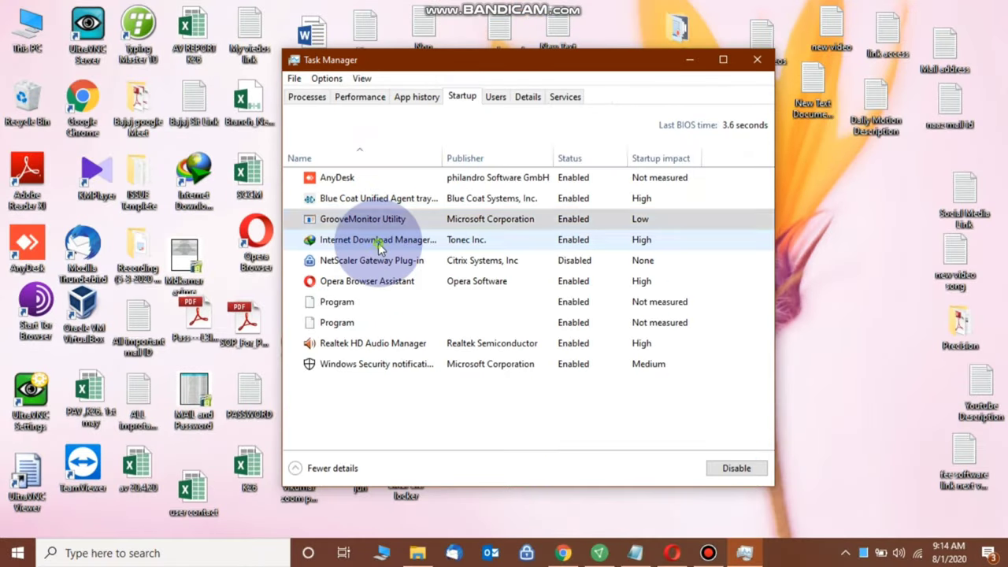
- Examine the startup programs and the actions available for Opera Browser Assistant and Internet Download Manager
click(369, 281)
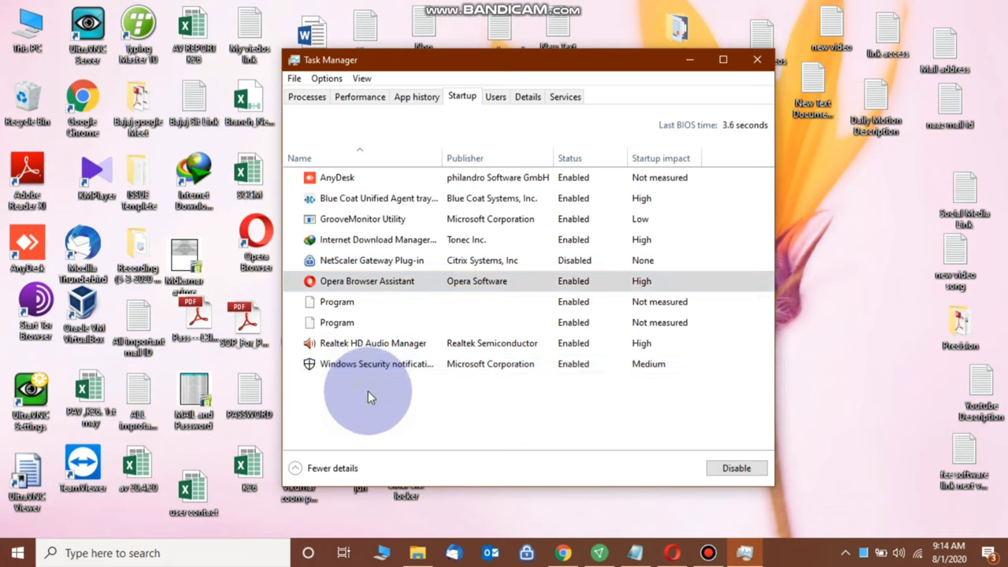
click(367, 349)
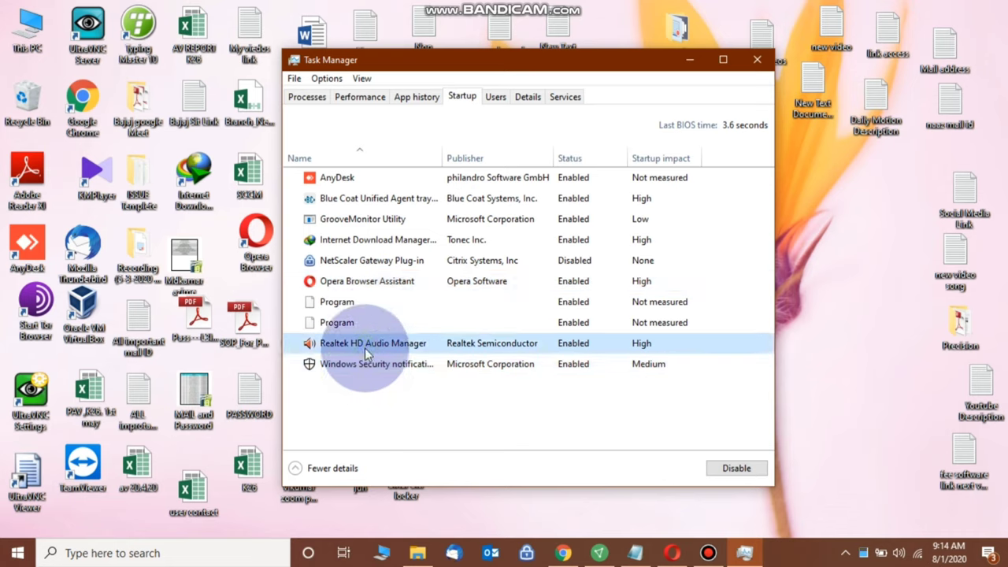
click(472, 261)
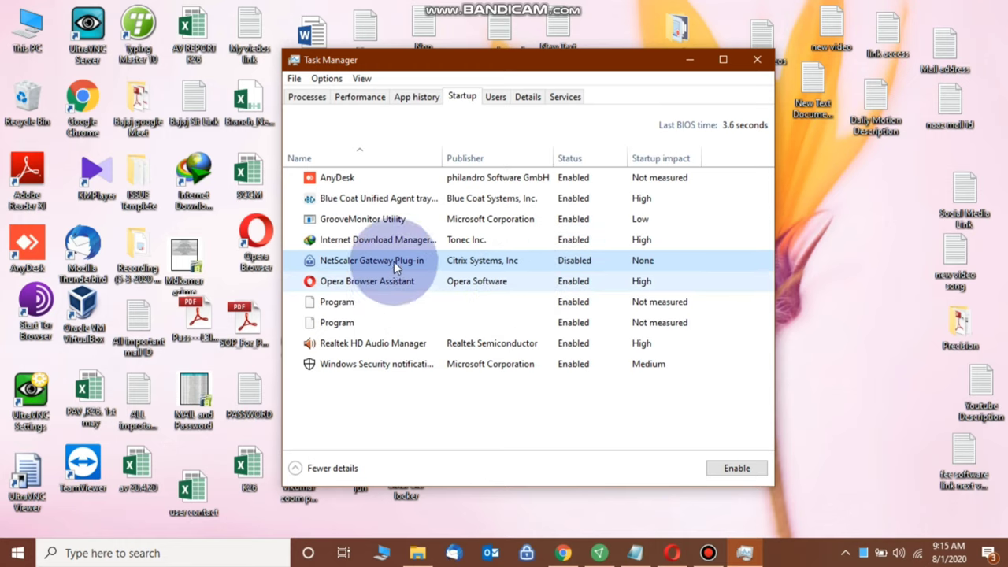
click(407, 287)
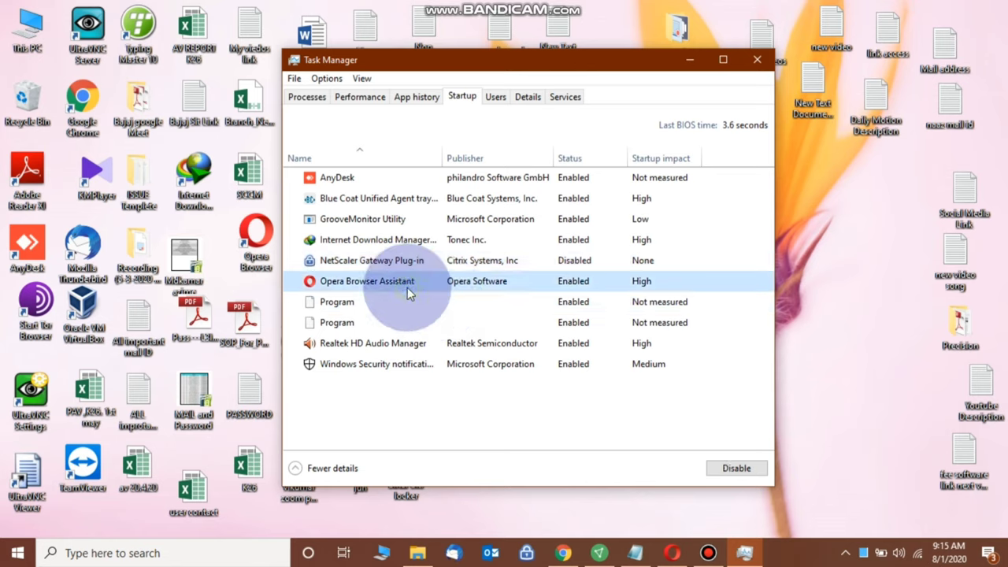
right_click(407, 280)
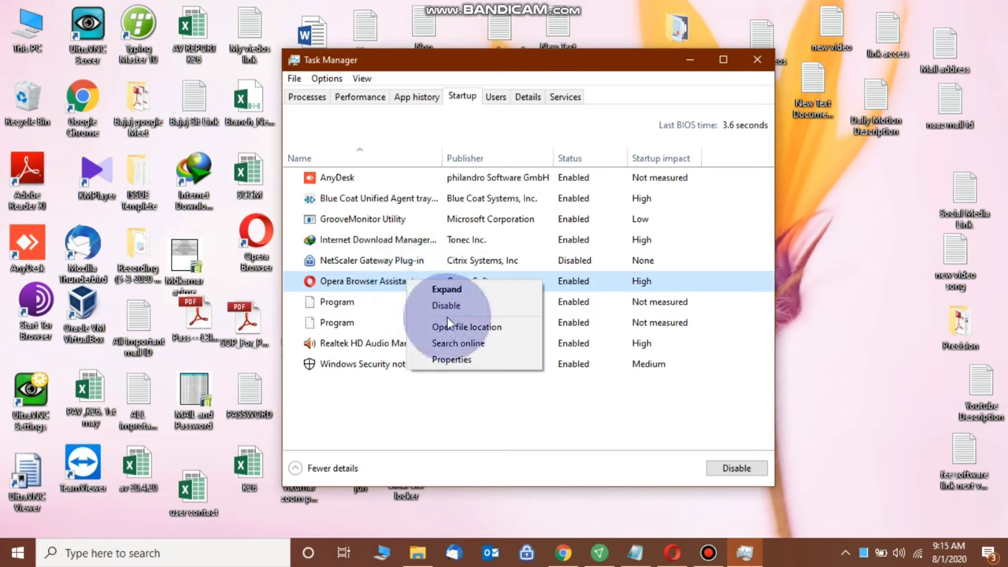
click(592, 432)
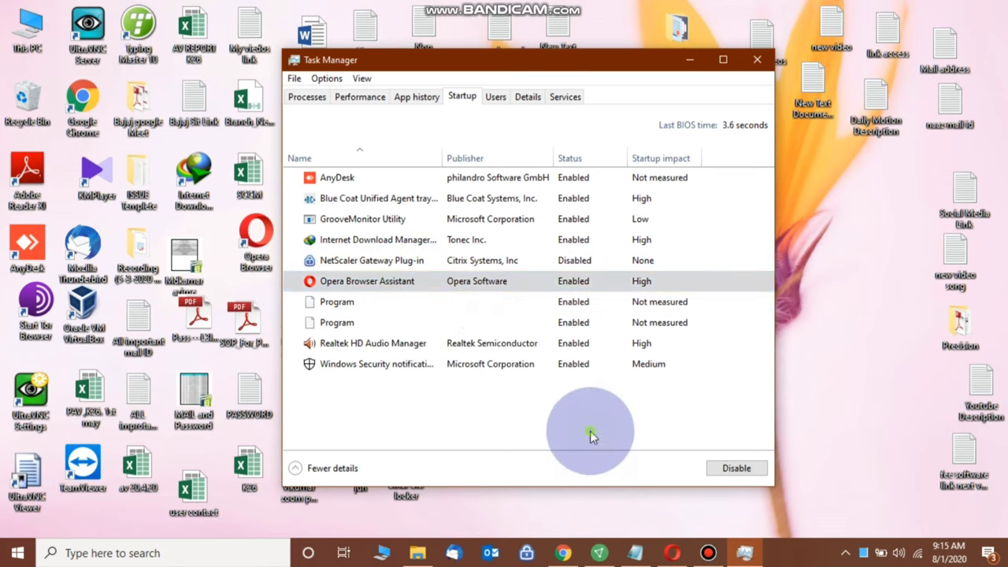
right_click(400, 240)
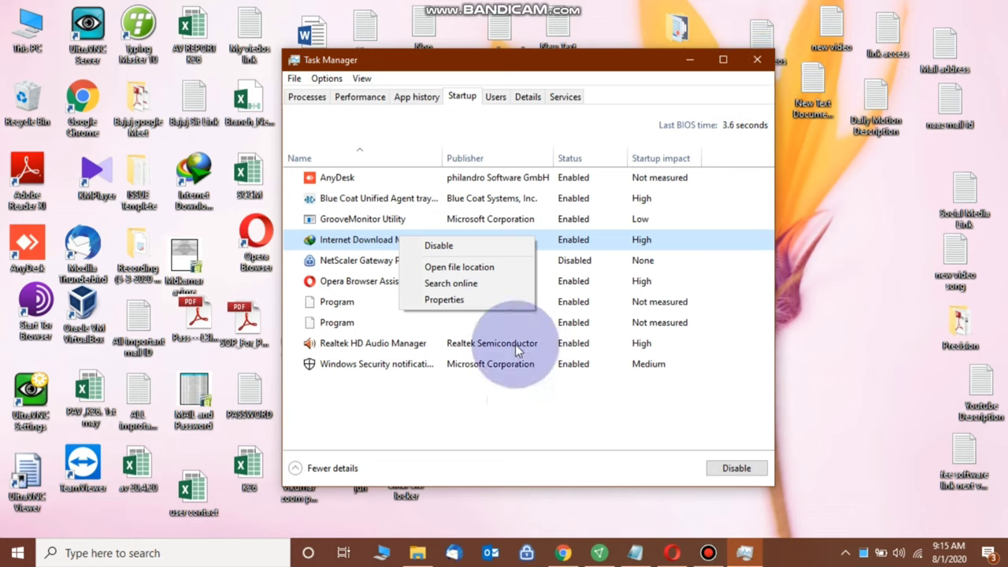
click(402, 421)
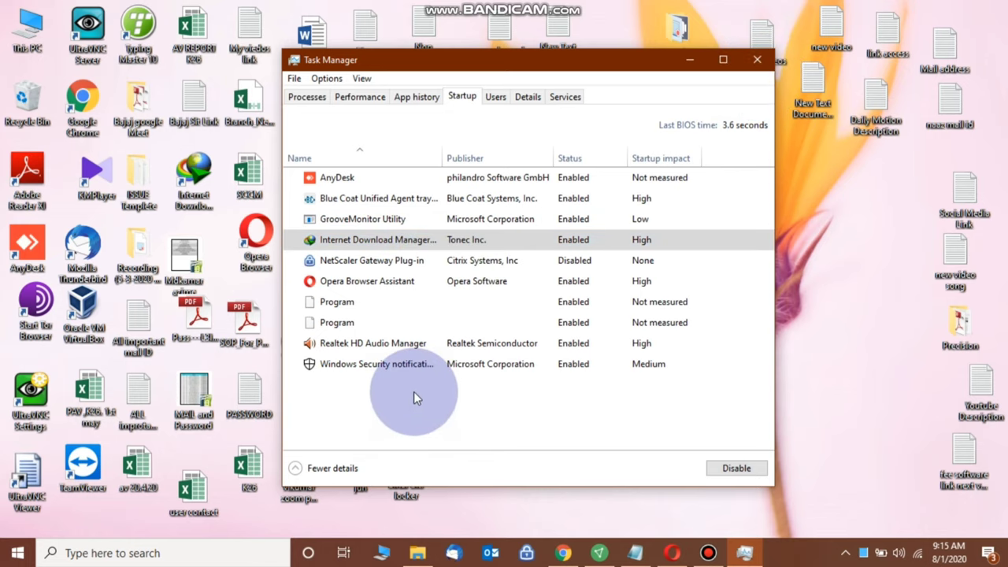
- Close Task Manager and refresh the desktop twice
click(757, 60)
right_click(723, 197)
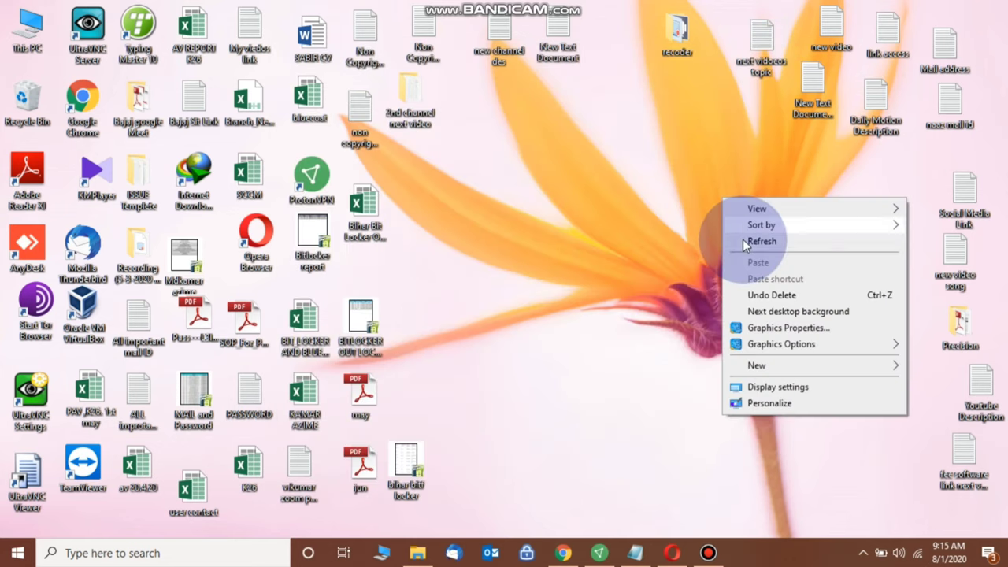
click(744, 241)
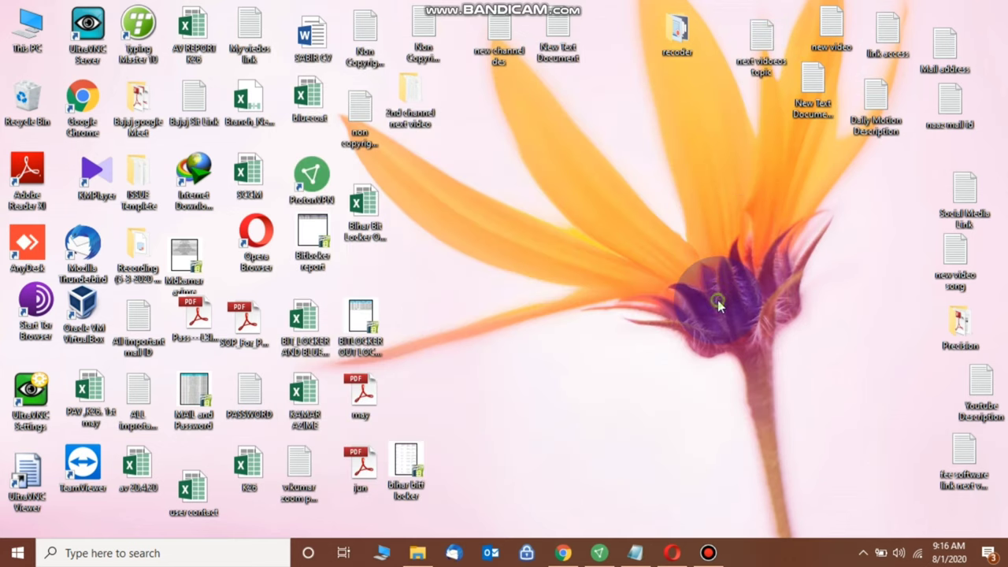
right_click(718, 300)
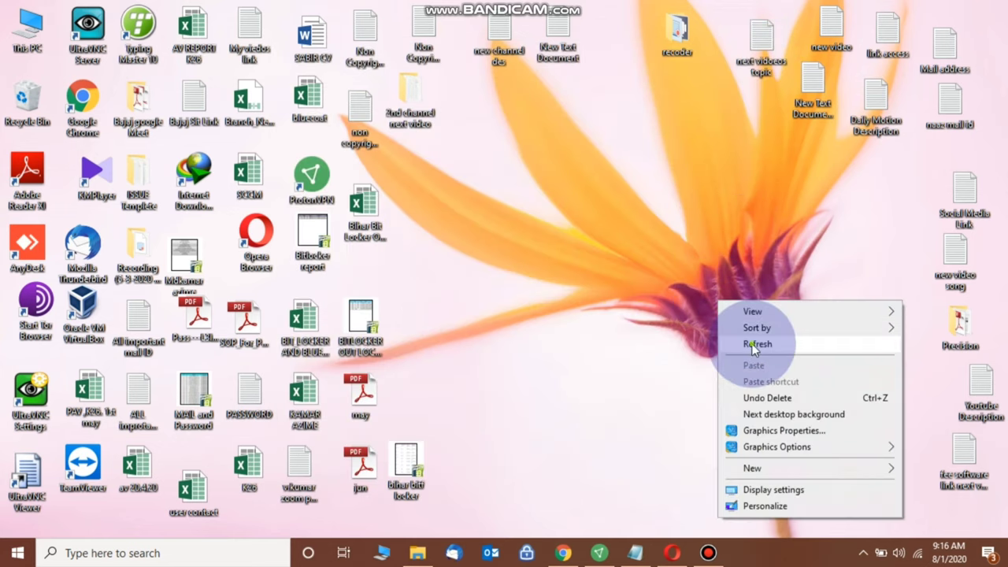
click(740, 341)
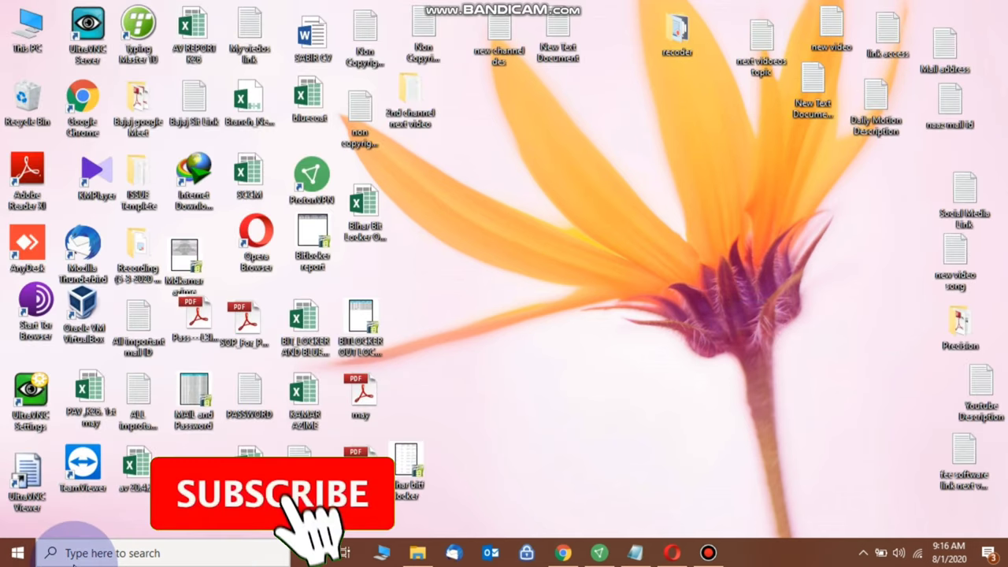
- Open the Windows Prefetch folder by running the command "prefetch" and grant permission to access it
click(112, 553)
text(run)
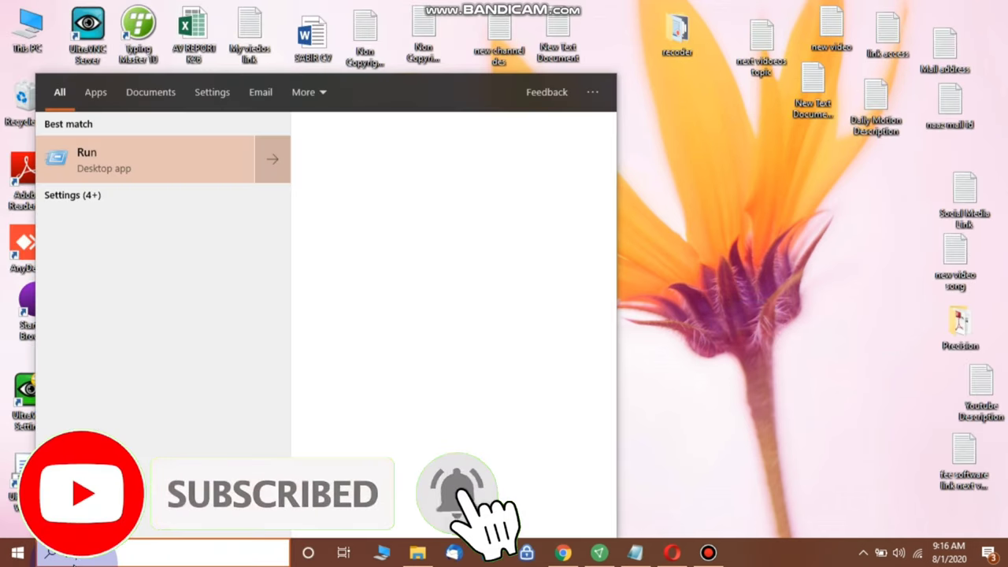
click(142, 168)
drag(139, 387, 439, 224)
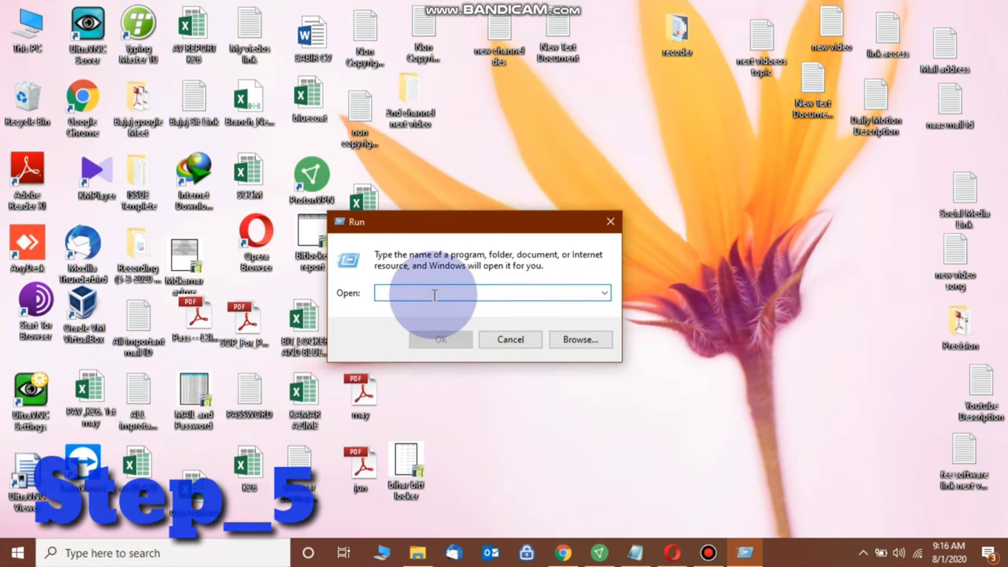
text(prefetch)
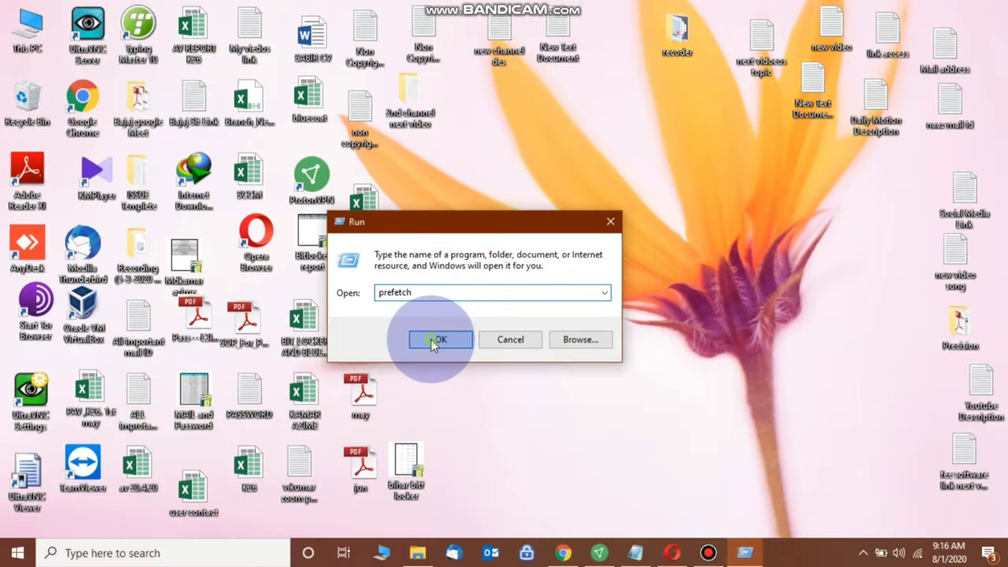
click(431, 362)
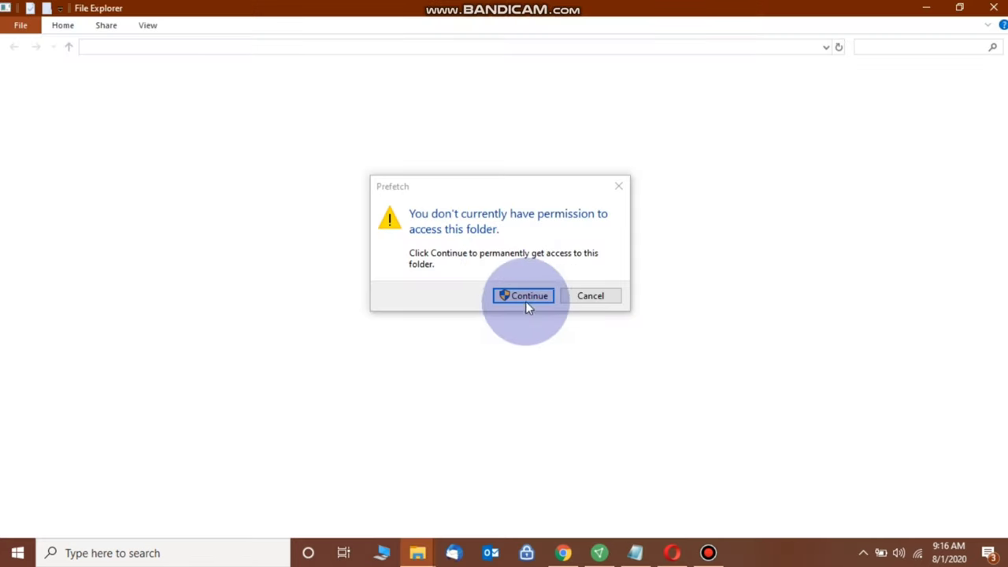
click(527, 296)
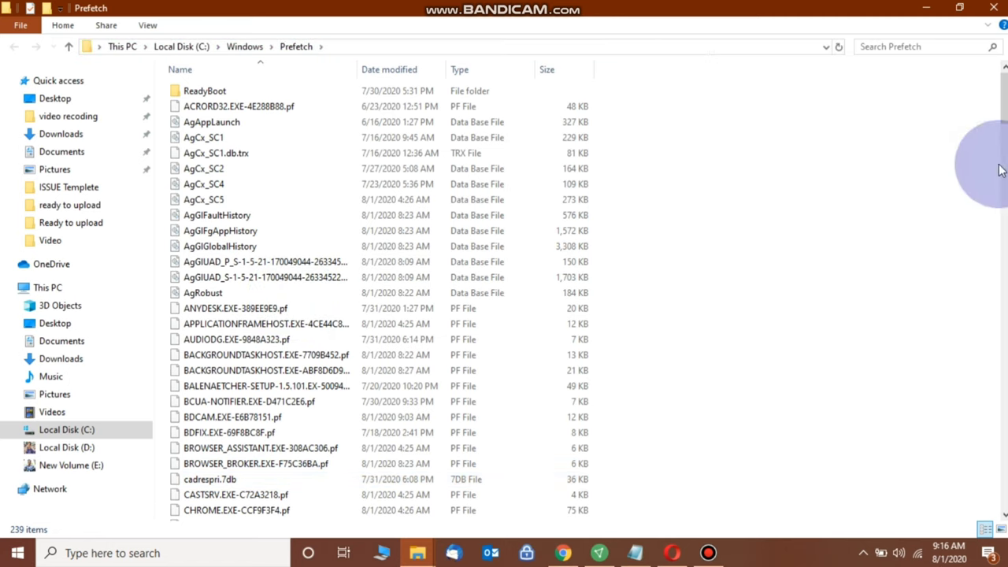
- Permanently delete all items in the Prefetch folder, skipping every file that is in use
drag(1001, 102, 947, 161)
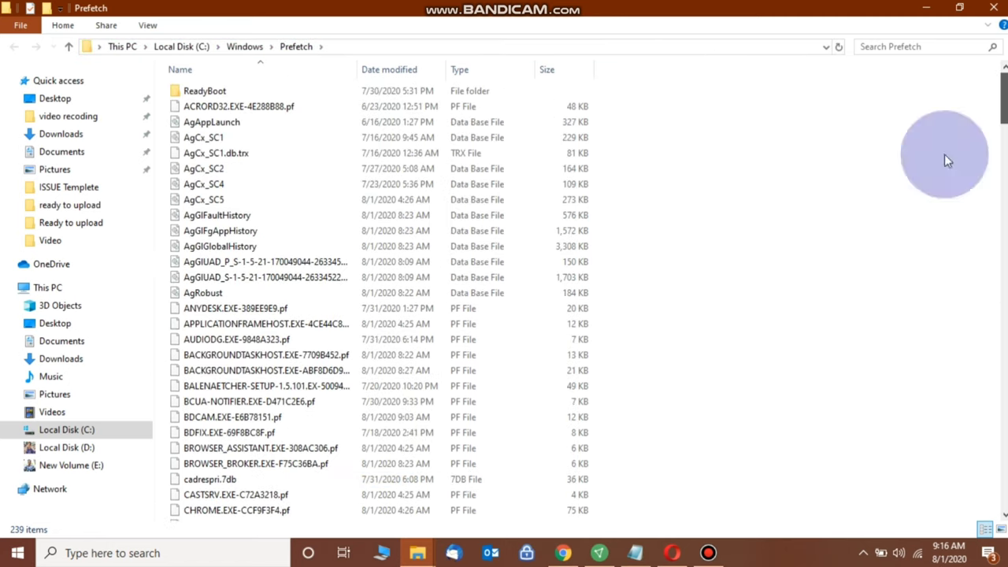
click(296, 359)
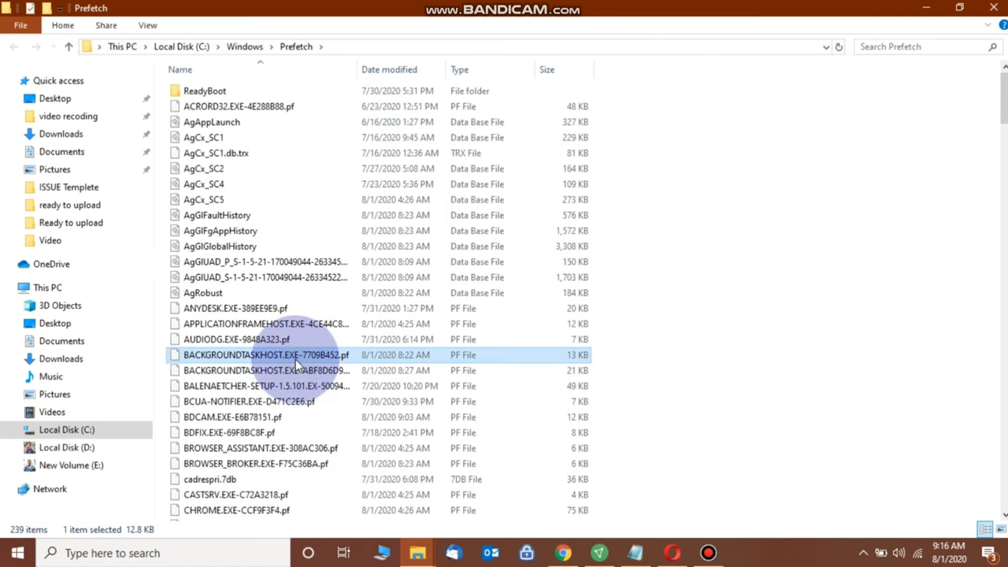
key(ctrl+a)
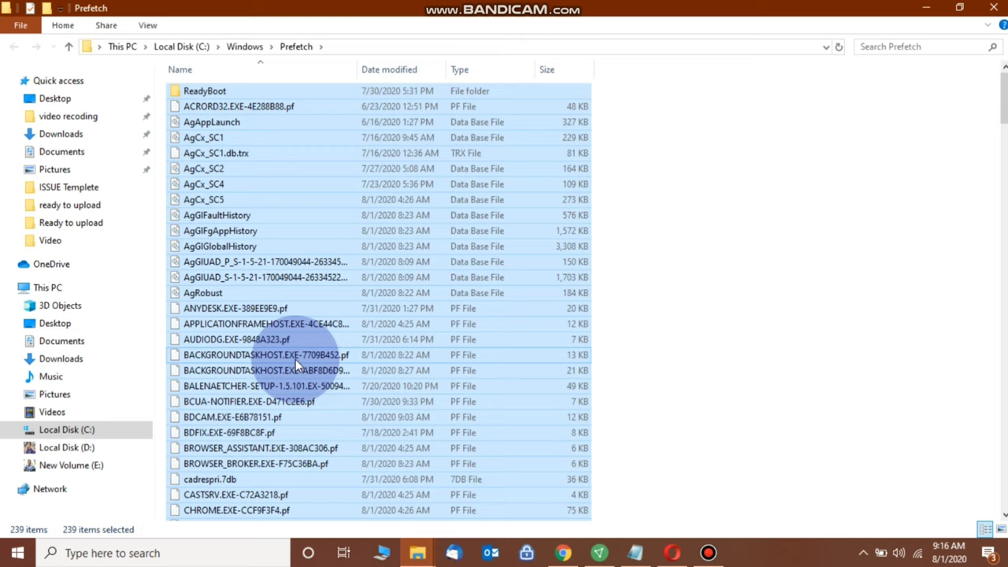
key(shift+Delete)
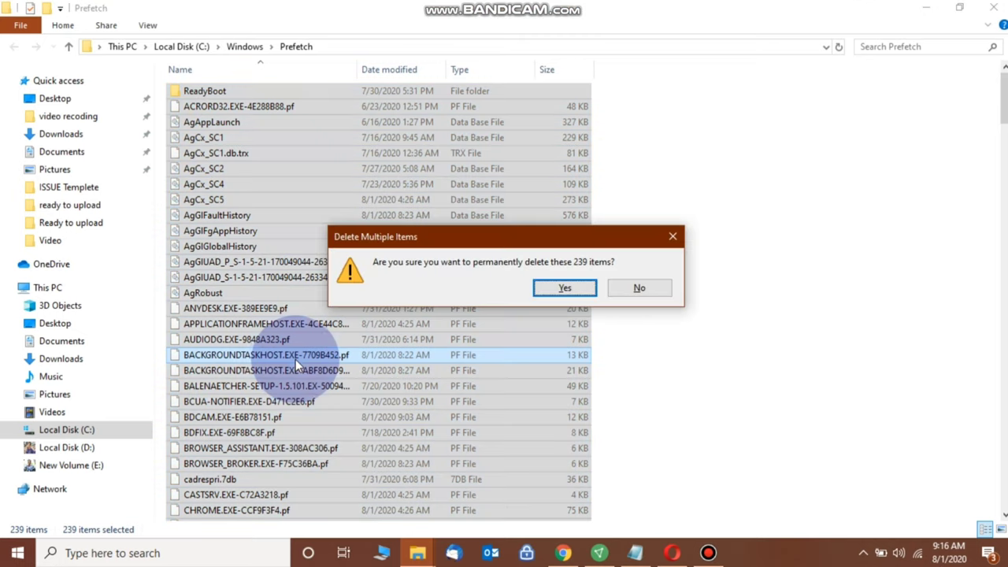
click(565, 288)
click(432, 207)
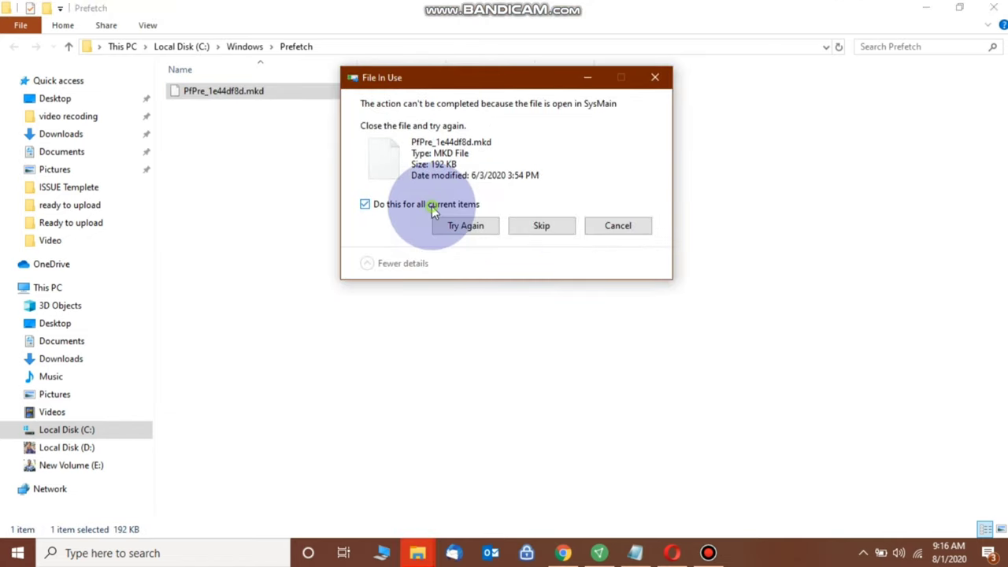
click(542, 226)
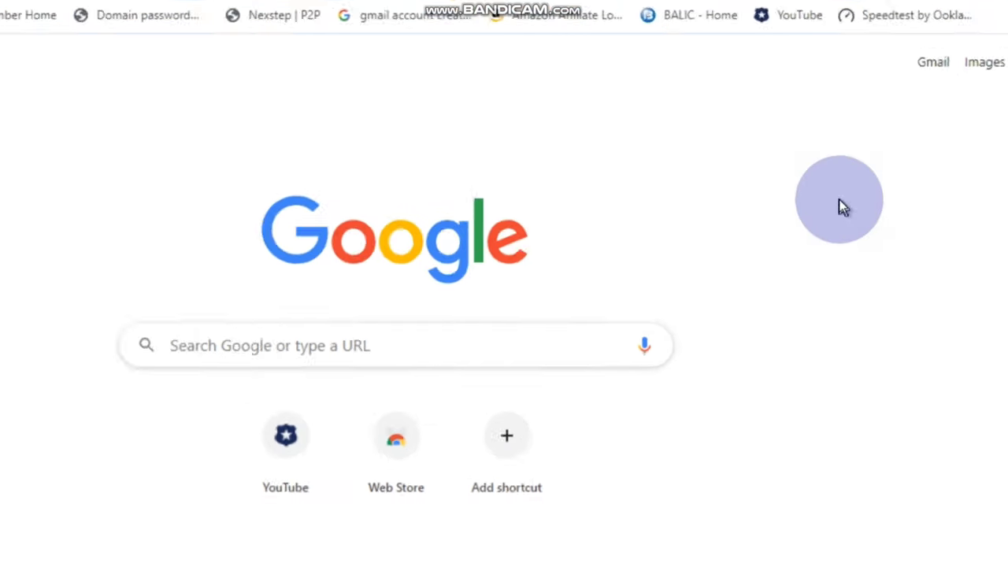
- In Google Chrome, open the browsing history and bring up the Clear browsing data options
click(988, 57)
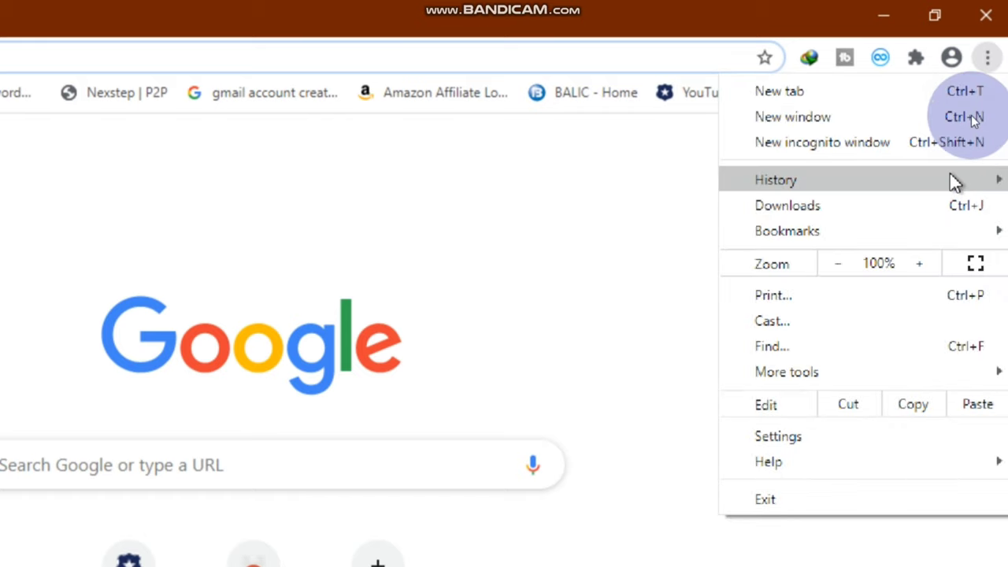
mouse_move(955, 179)
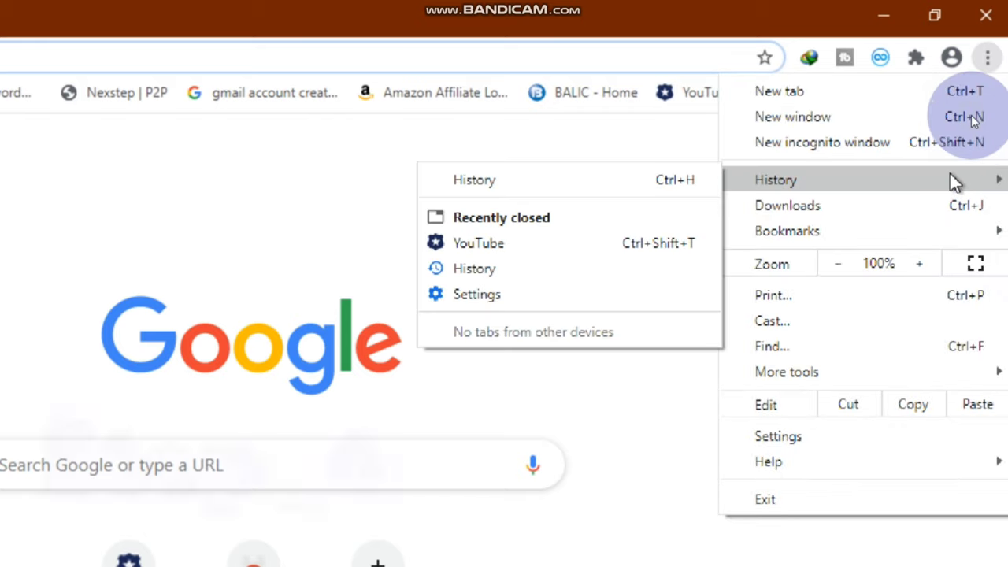
click(613, 186)
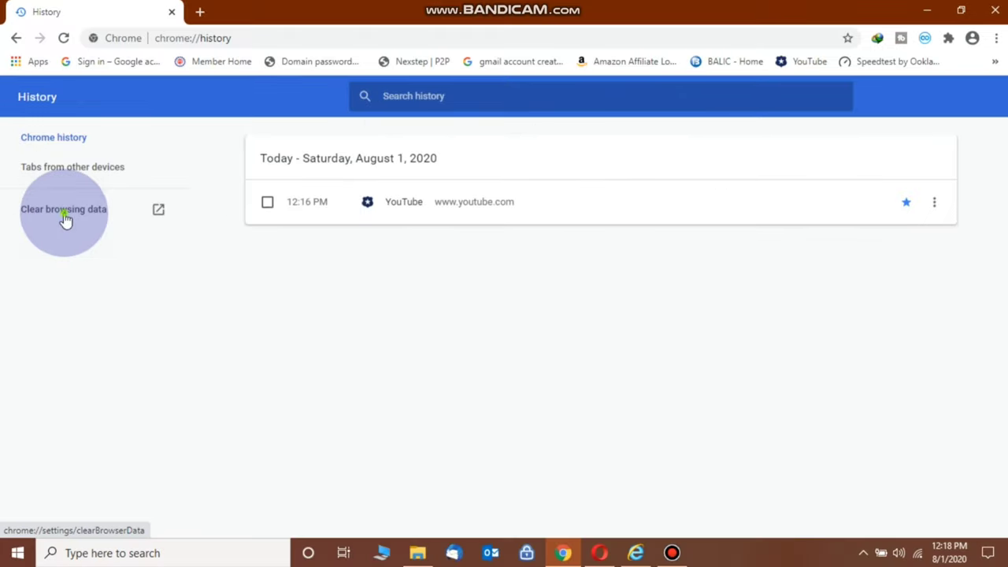
click(67, 213)
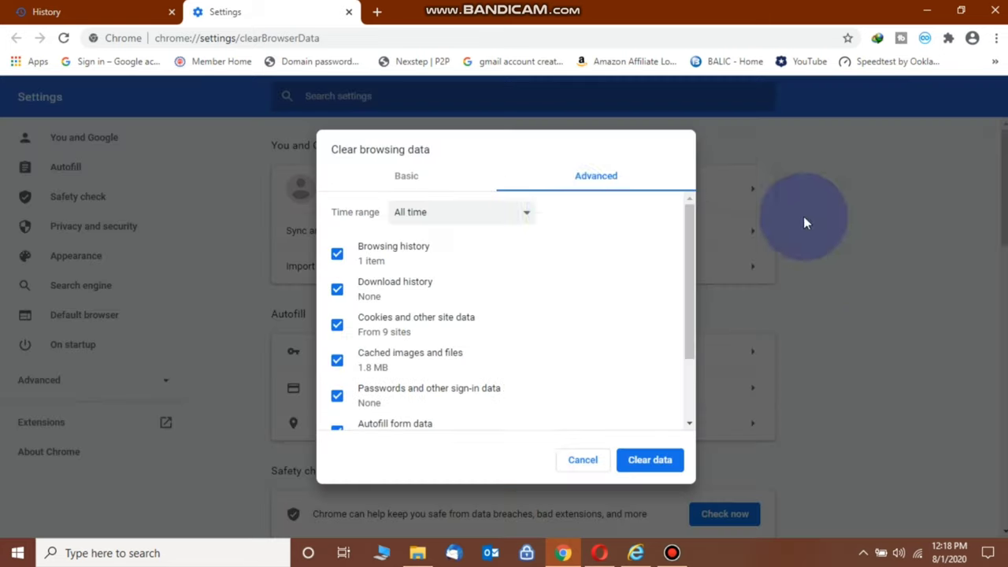
- Try the Last hour time range for clearing browsing data and set it back to All time
click(479, 218)
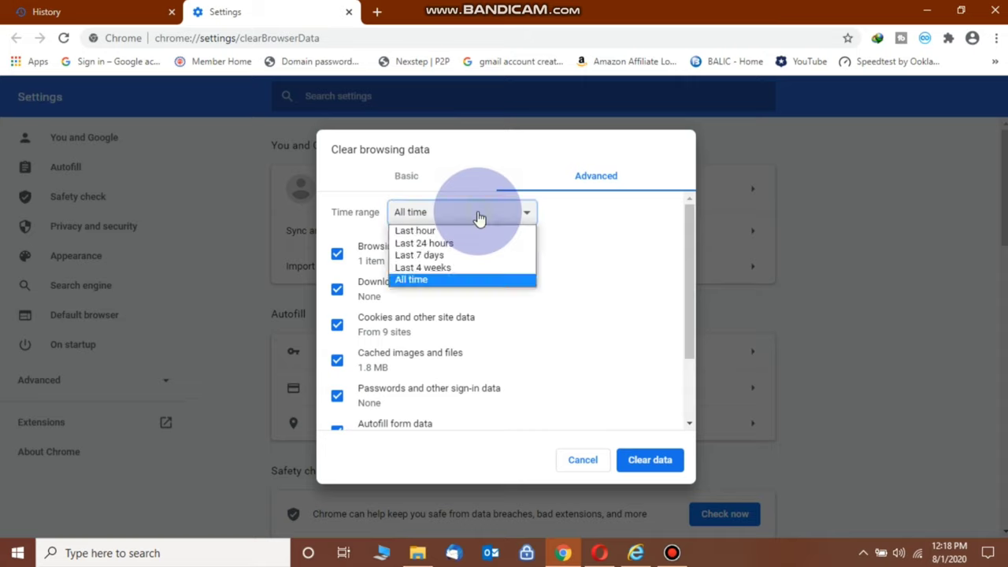
click(462, 232)
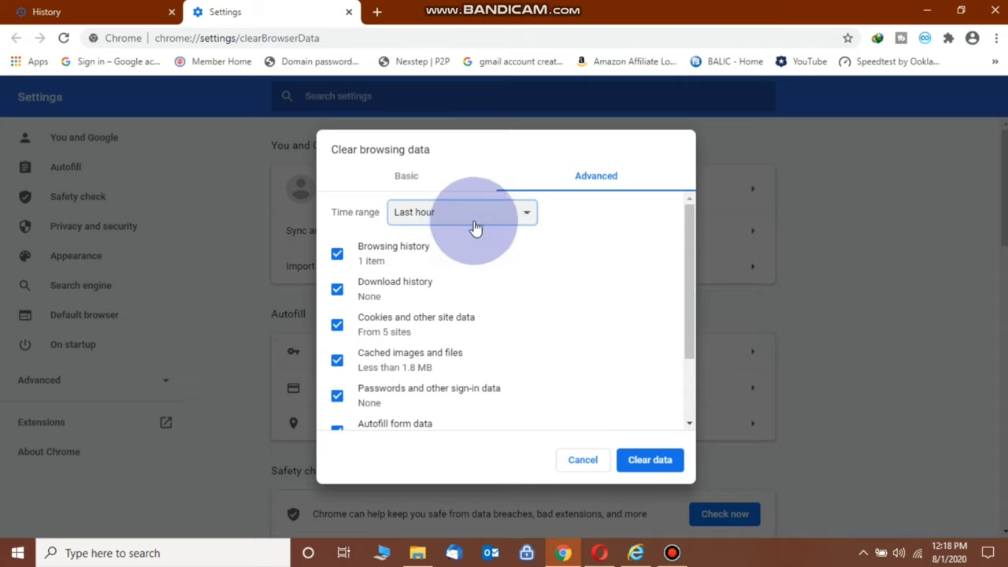
click(477, 222)
click(479, 220)
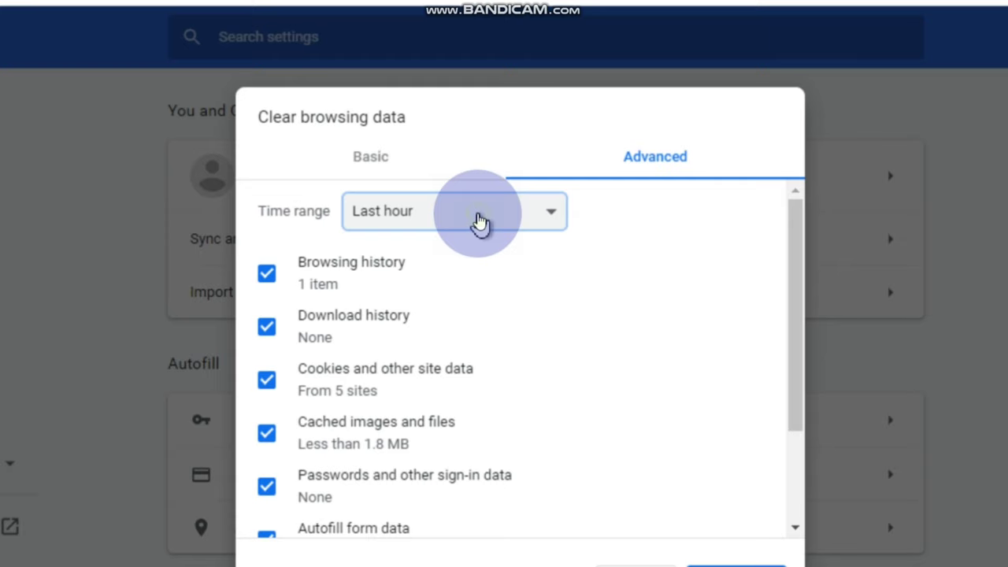
click(479, 220)
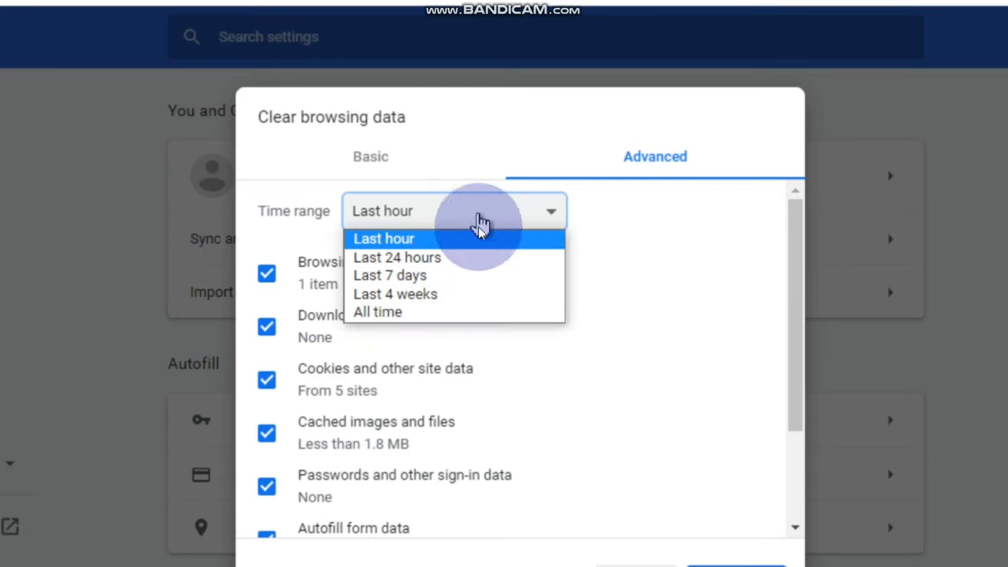
click(461, 312)
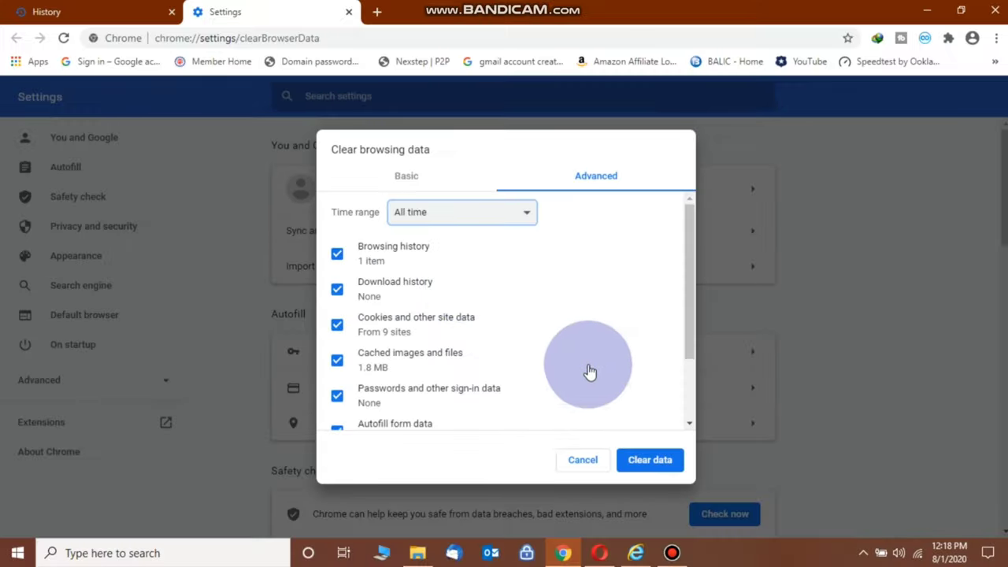
- Exclude autofill form data and saved passwords from the data to clear, and include both again
drag(792, 396, 807, 508)
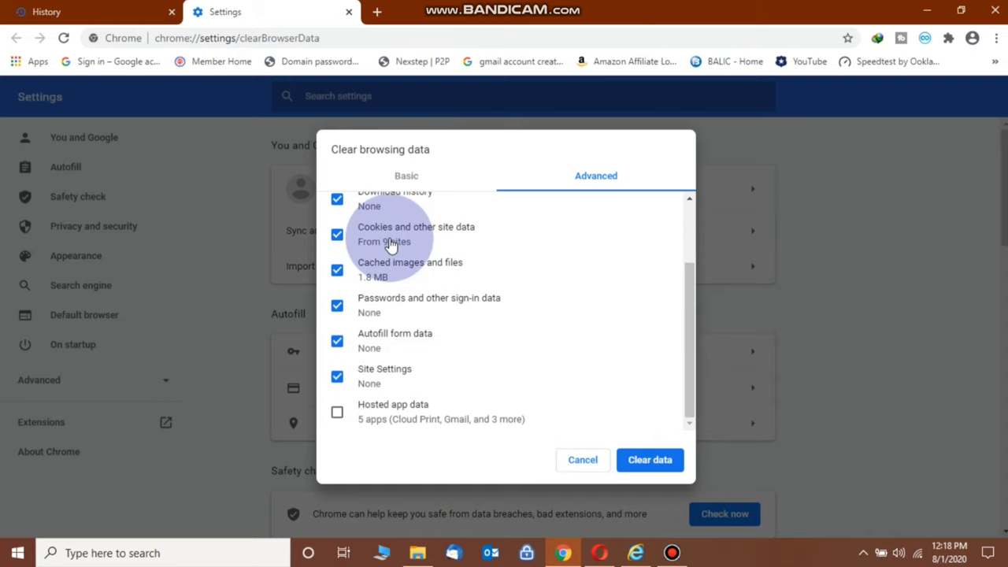
click(389, 347)
click(387, 299)
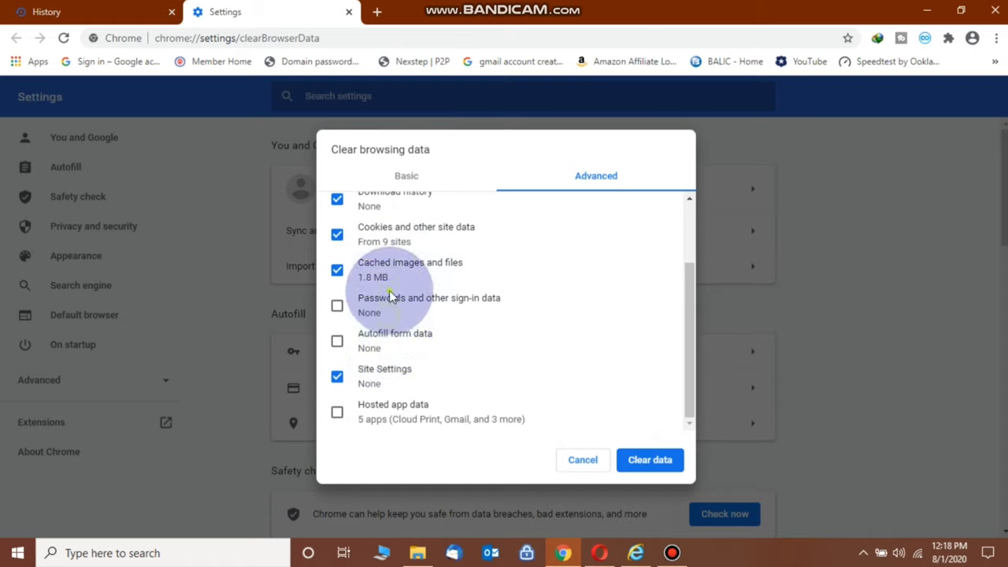
click(383, 310)
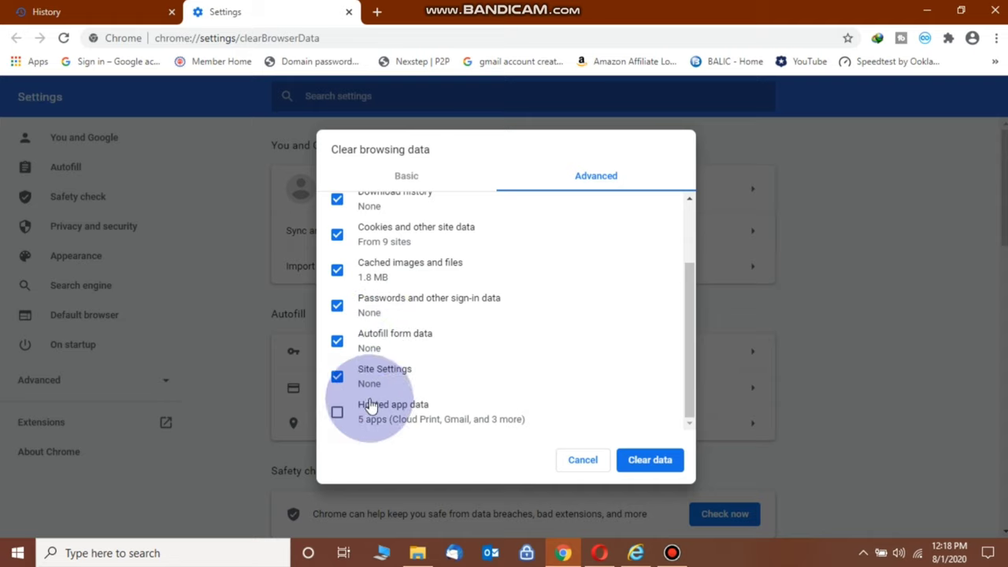
- Clear the selected browsing data in Chrome and close the browser
click(651, 462)
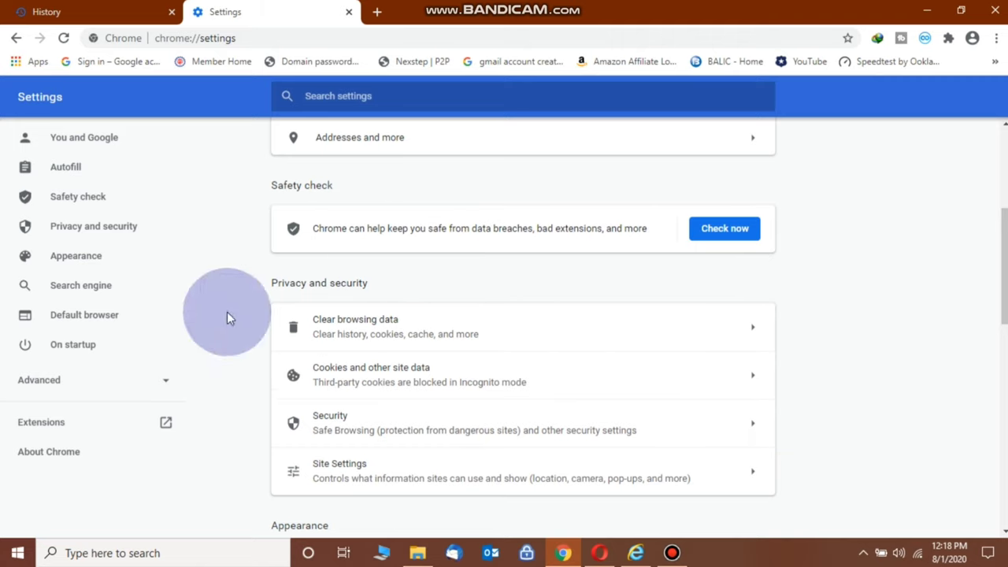
click(995, 11)
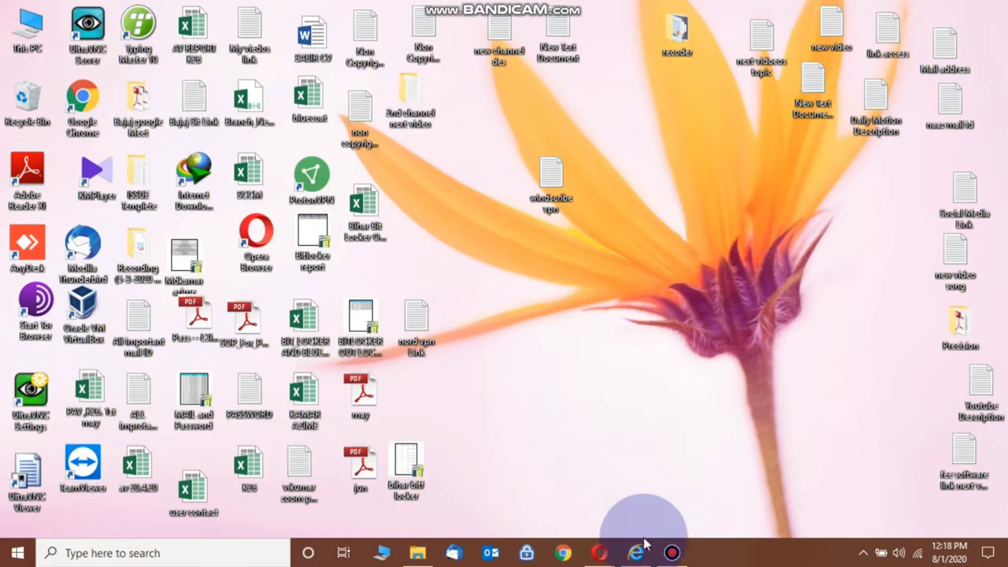
- Switch to Internet Explorer and bring up the Delete Browsing History options
click(636, 550)
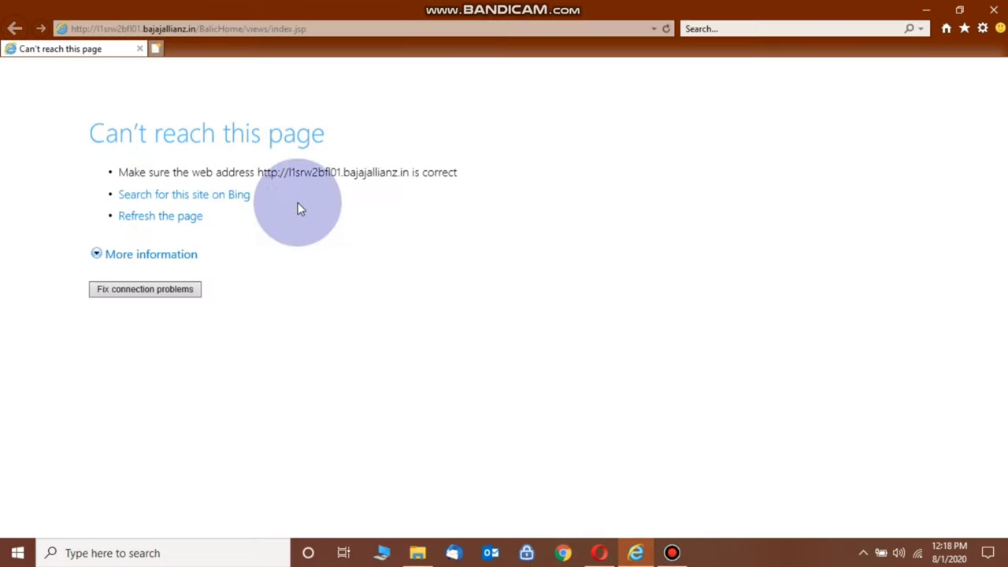
click(986, 29)
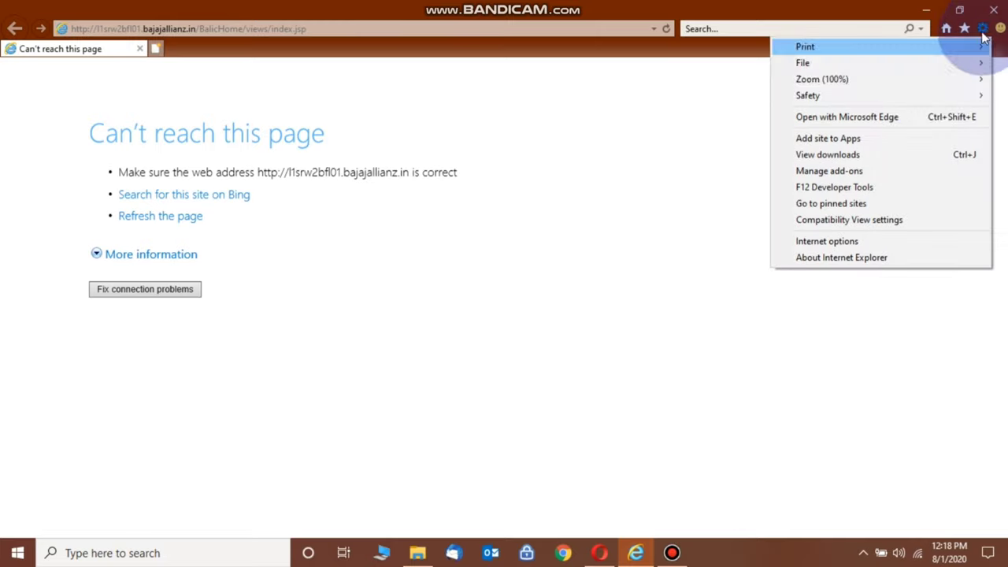
mouse_move(925, 100)
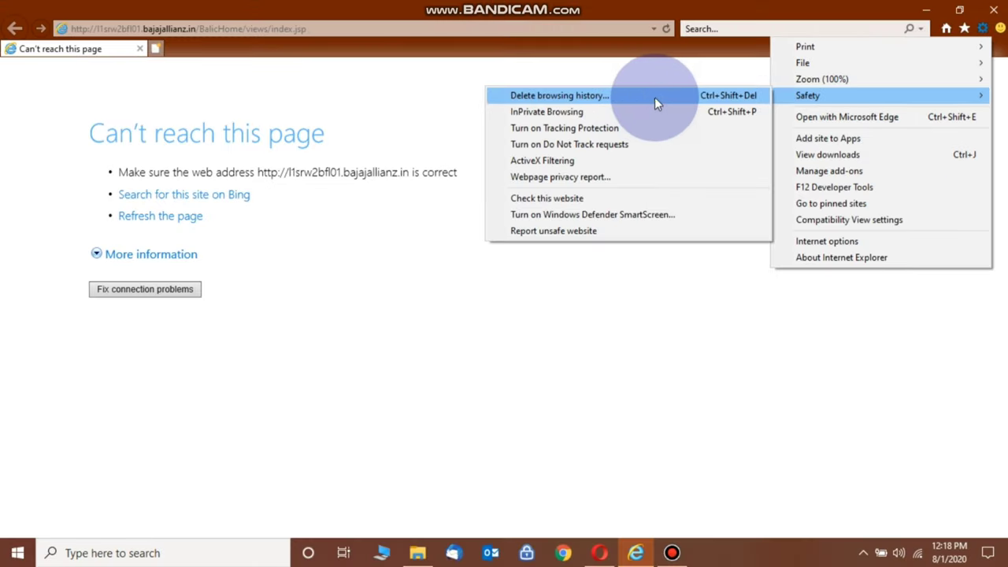
click(482, 97)
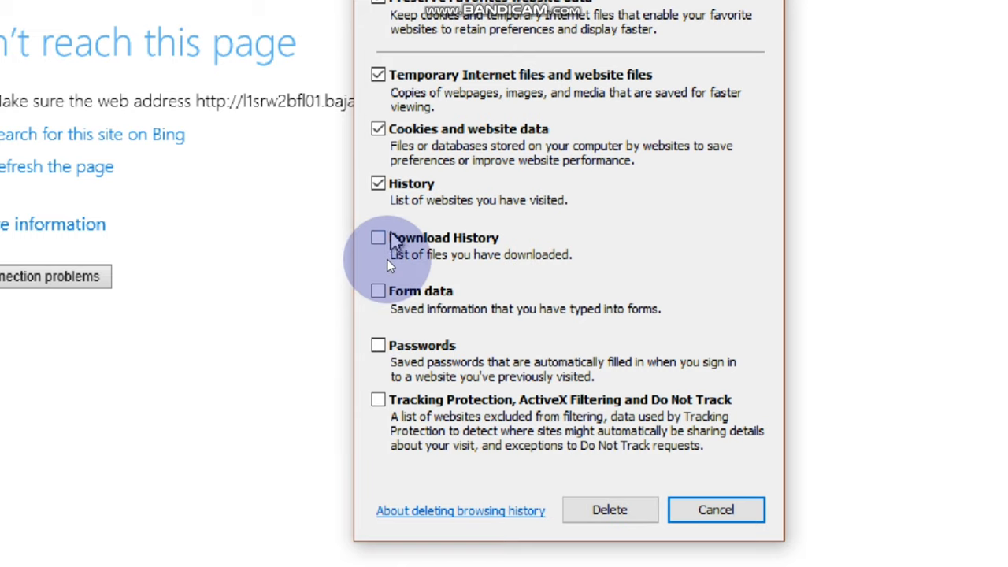
- Include Download History, Form data and Passwords in the history deletion, delete the selected data and close Internet Explorer
click(382, 264)
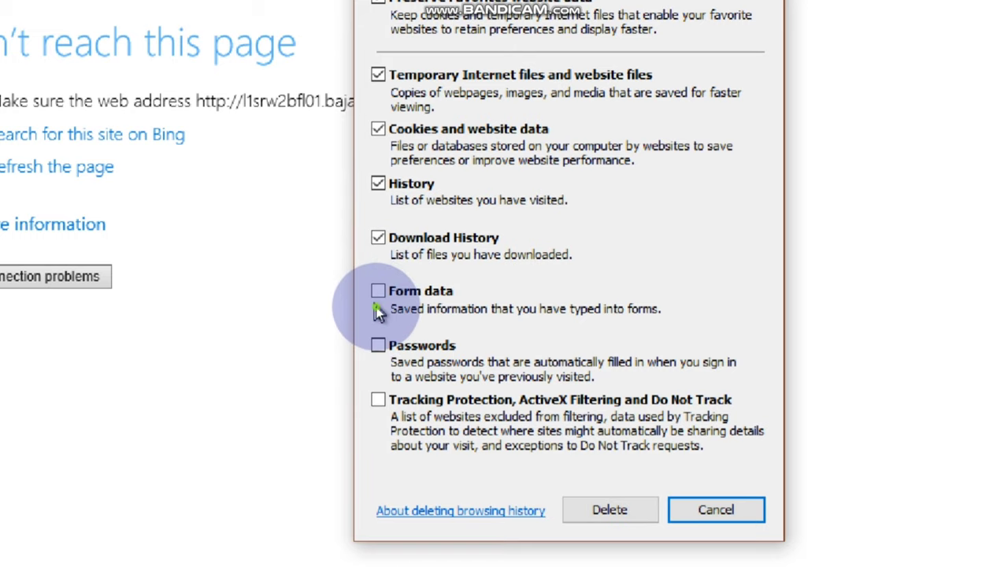
click(378, 291)
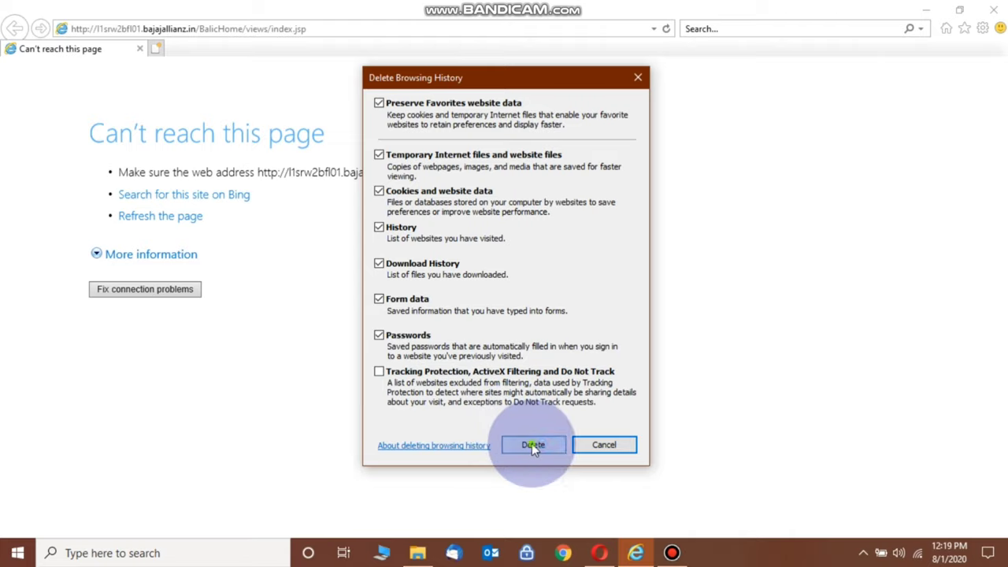
click(532, 444)
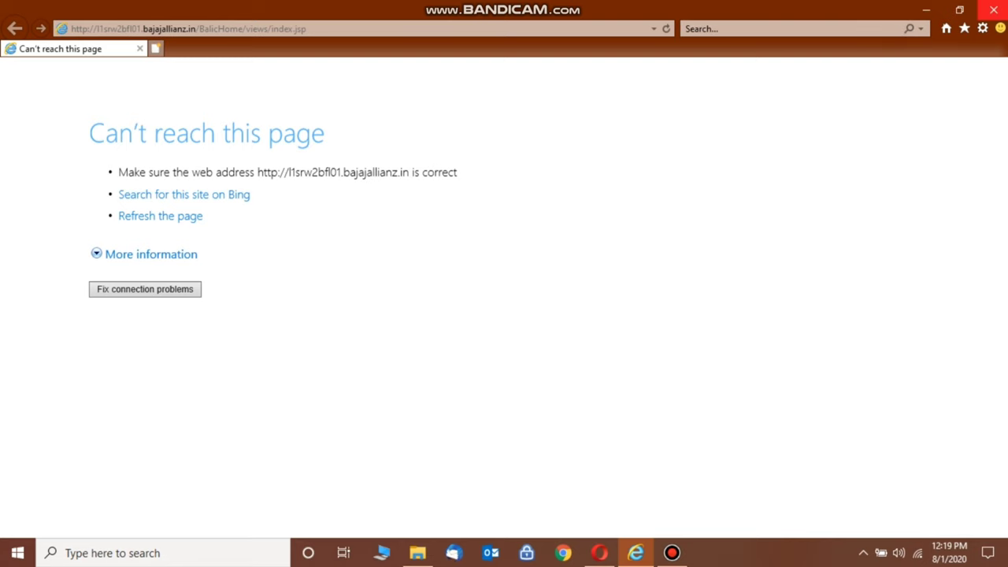
click(994, 10)
- Switch to Opera, bring up the Clear browsing data options and set the basic time range to All time
click(600, 553)
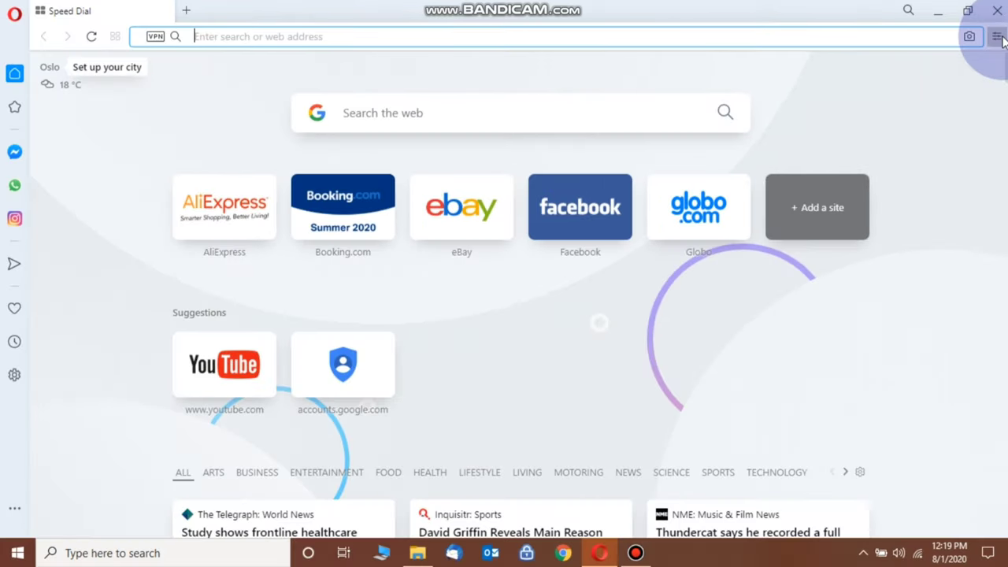
click(997, 37)
scroll(874, 291, down, 3)
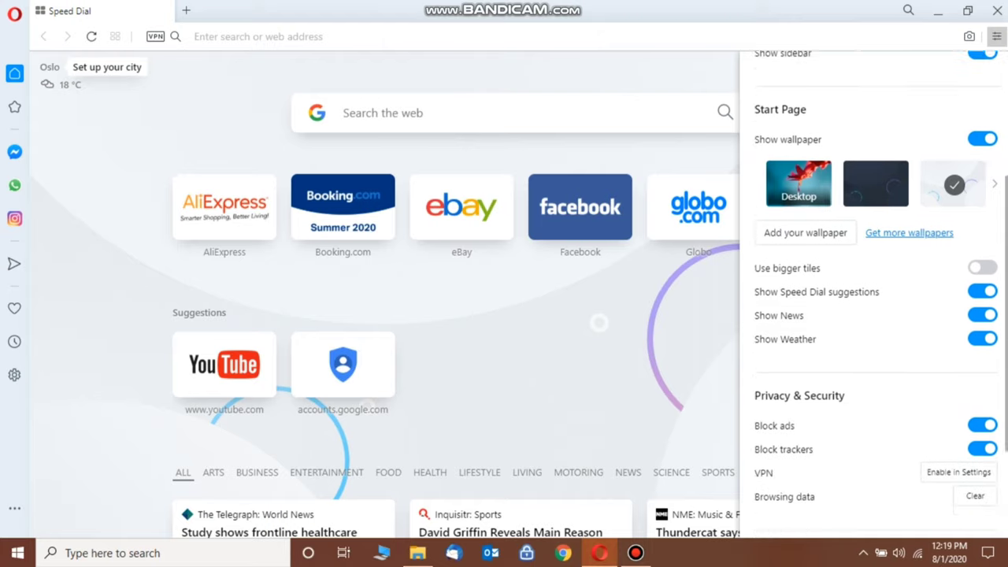
scroll(875, 291, down, 1)
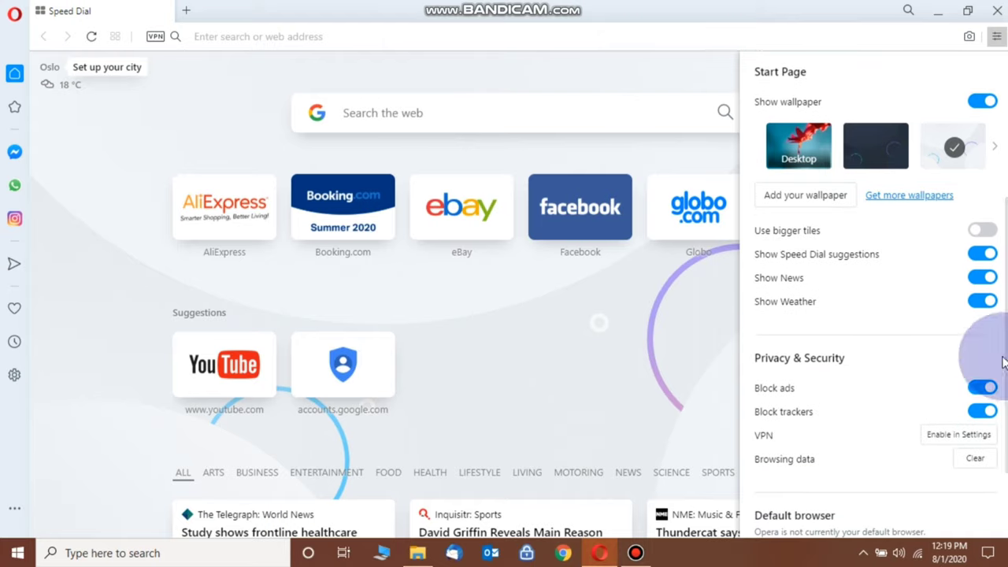
scroll(875, 292, down, 3)
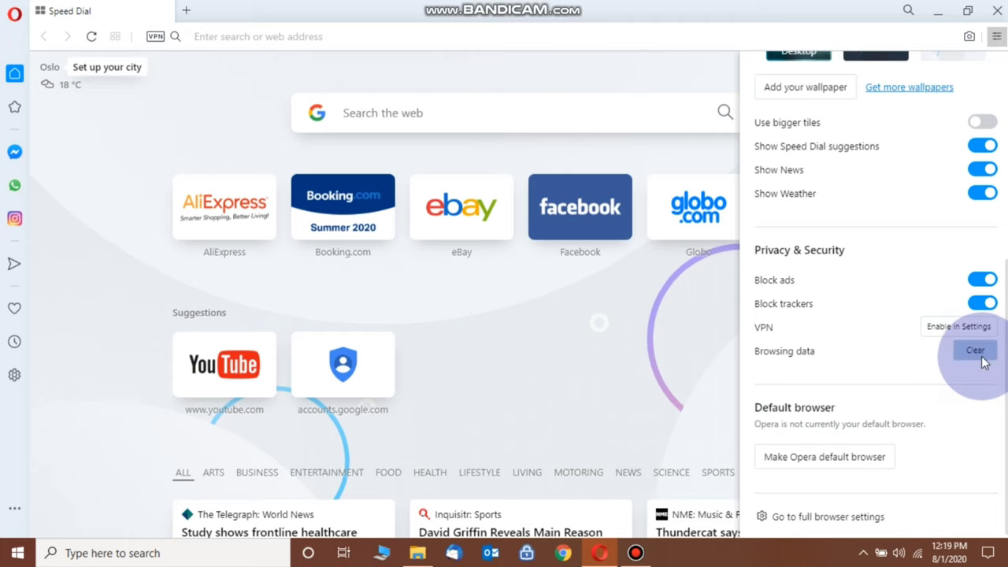
click(976, 351)
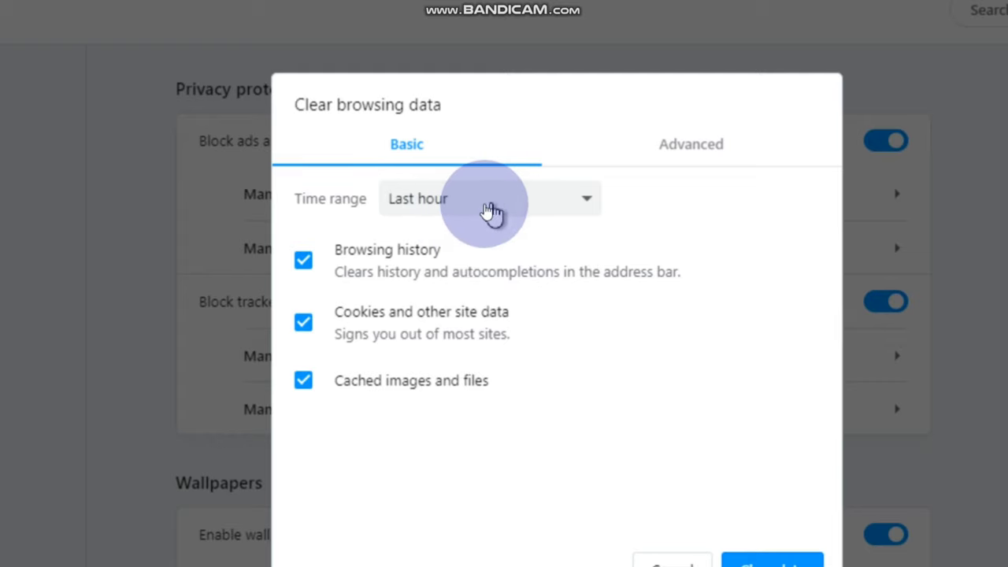
click(504, 212)
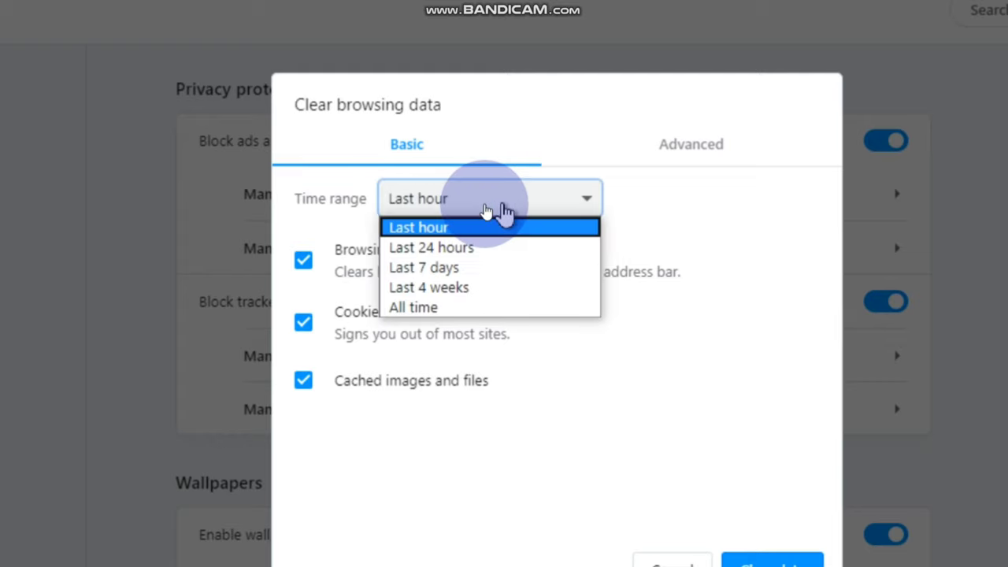
click(449, 309)
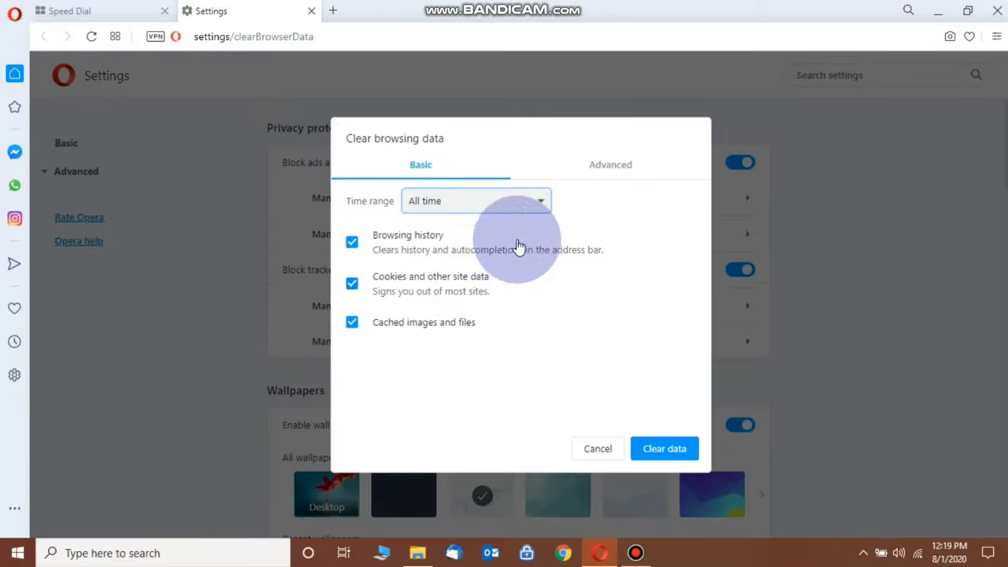
- In the advanced clearing options, include passwords and other sign-in data, autofill form data and Site Settings, and clear the data
click(614, 169)
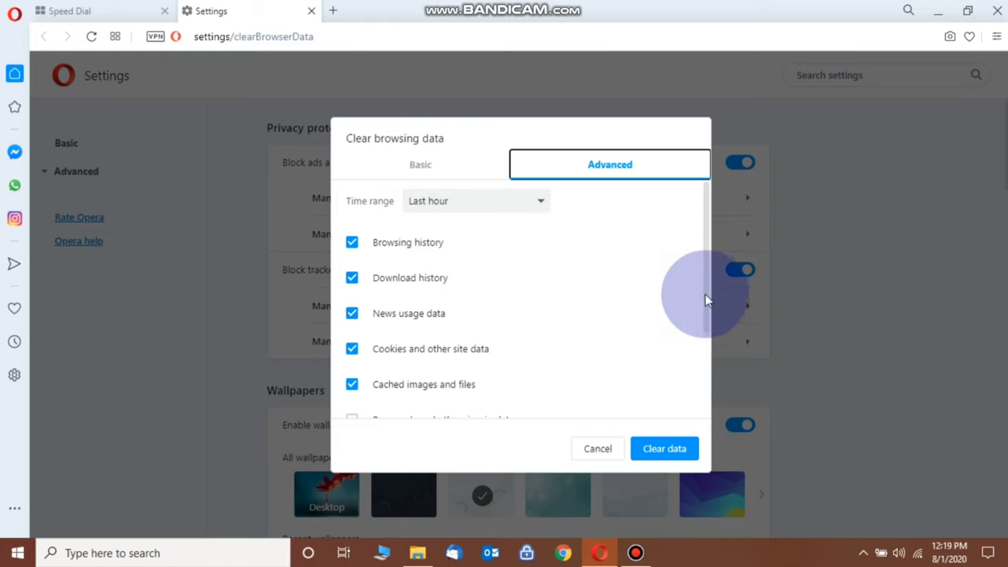
drag(778, 347, 776, 442)
drag(705, 365, 709, 387)
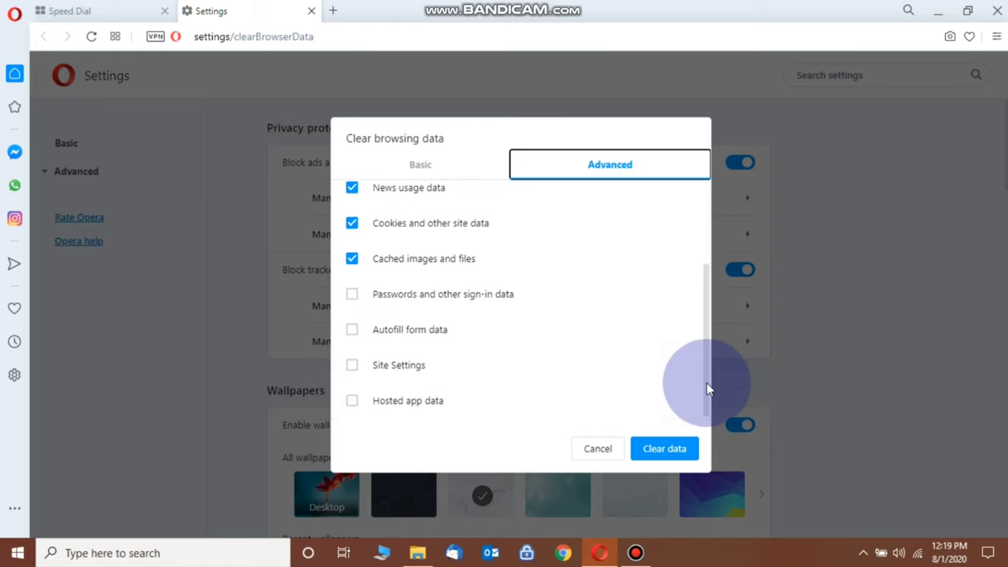
click(398, 304)
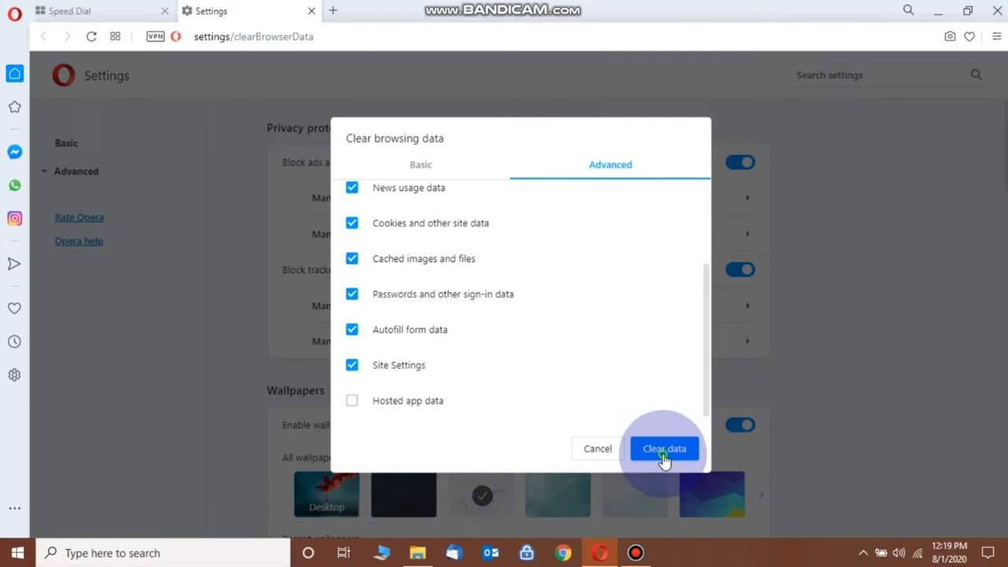
click(664, 453)
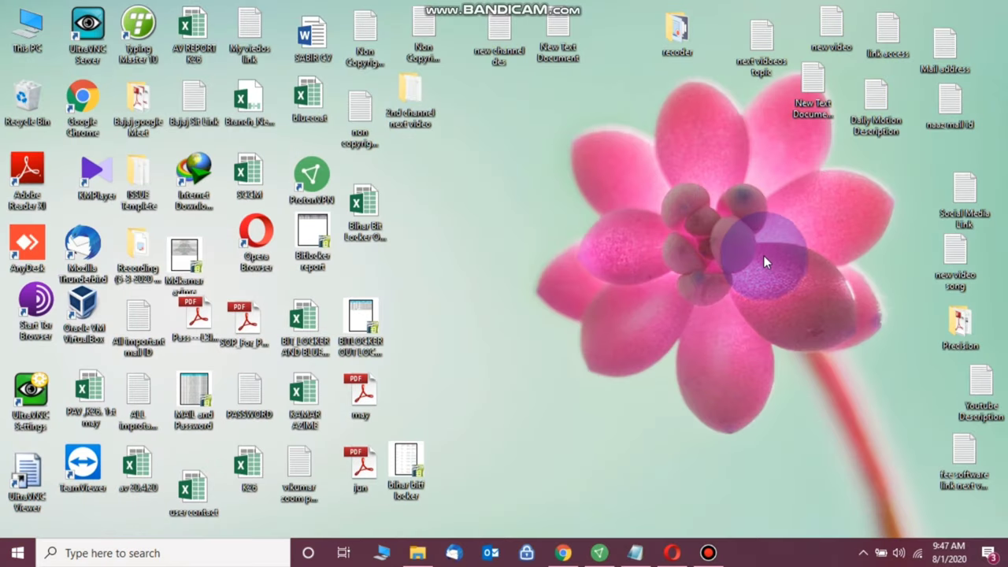
right_click(732, 223)
click(768, 263)
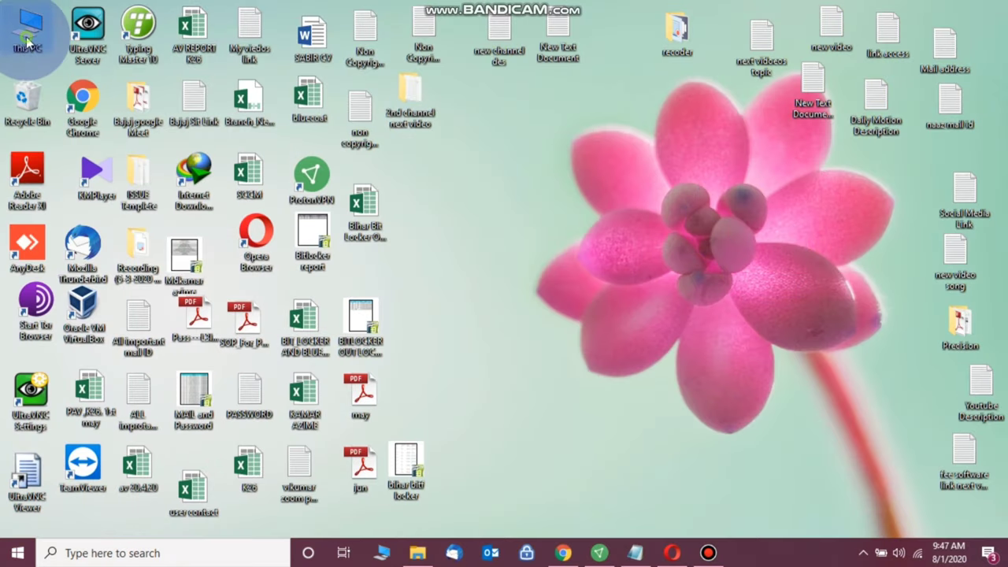
- From This PC, show the properties of Local Disk (C:) and start Disk Cleanup for it
double_click(27, 35)
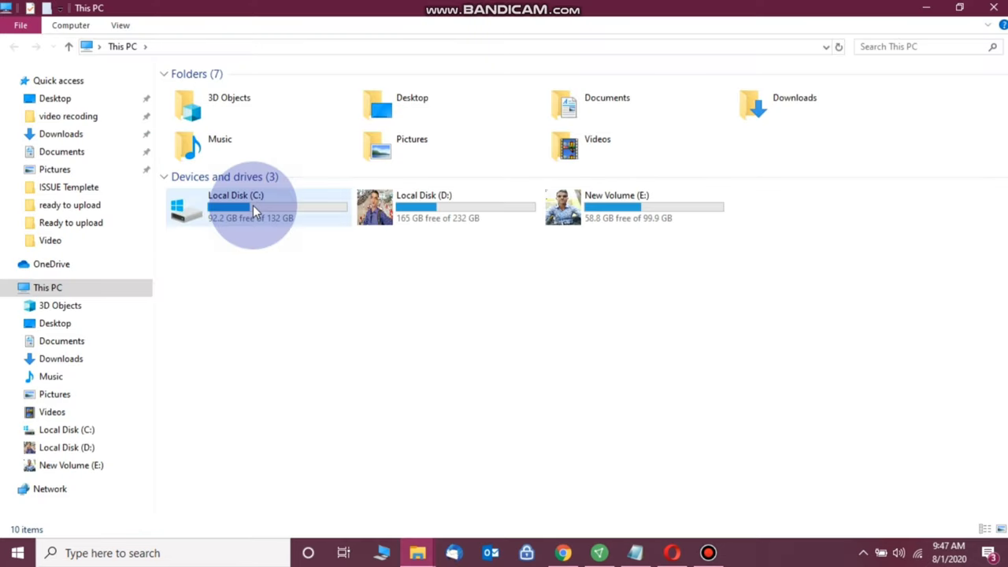
click(253, 209)
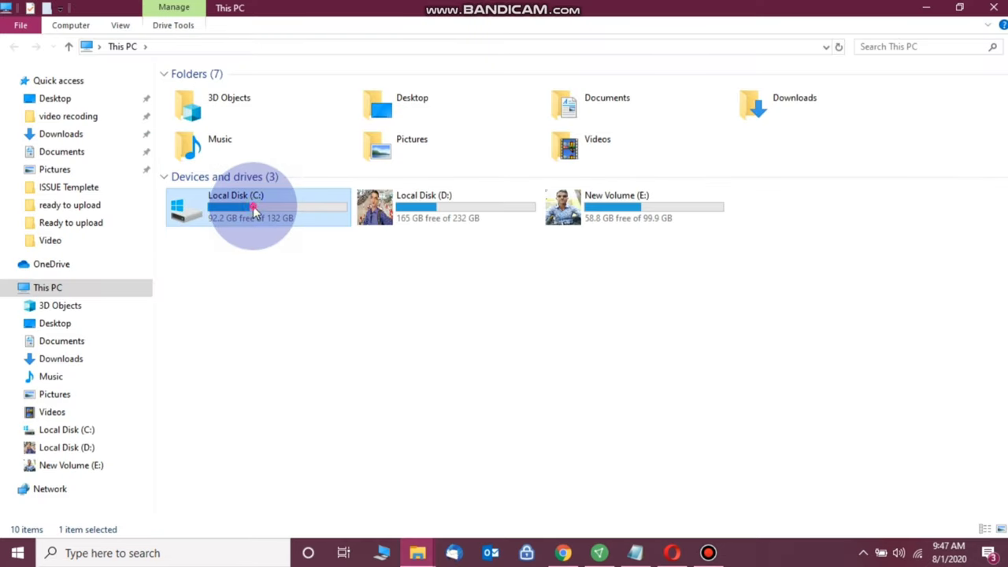
right_click(252, 207)
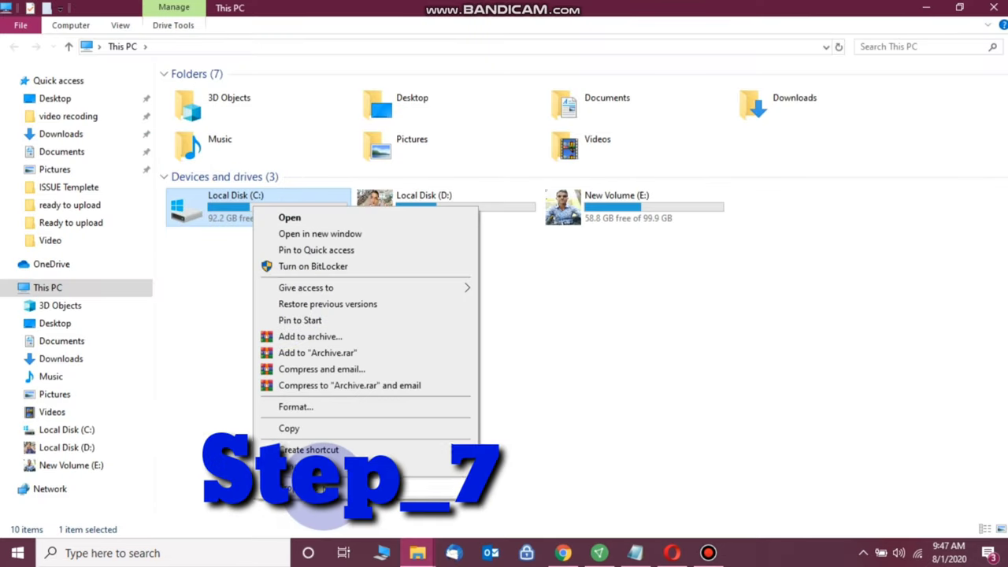
click(322, 486)
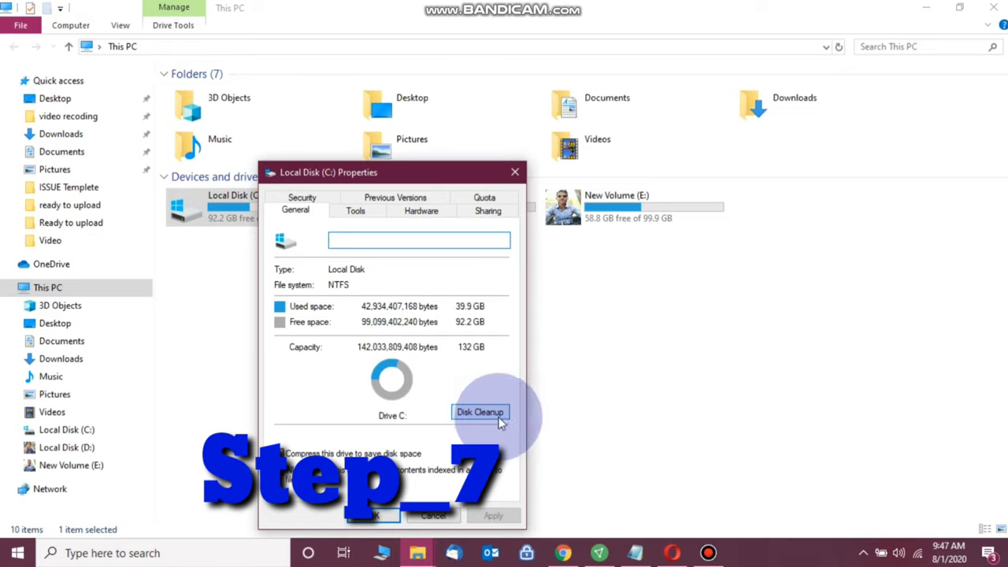
click(486, 414)
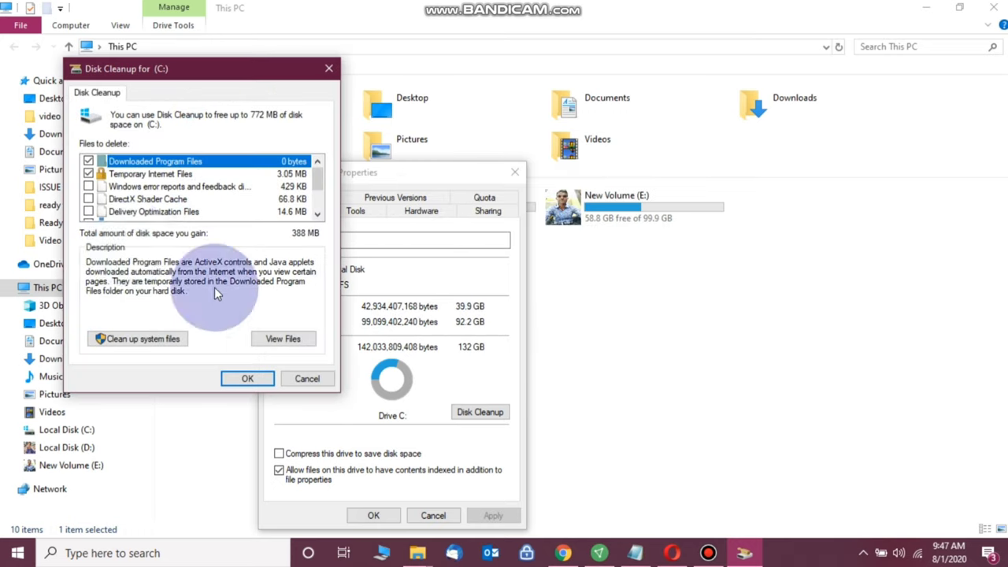
- Mark all file categories for deletion in Disk Cleanup, including Delivery Optimization Files, Downloads, Recycle Bin and Temporary files, and permanently delete them
drag(225, 64, 422, 59)
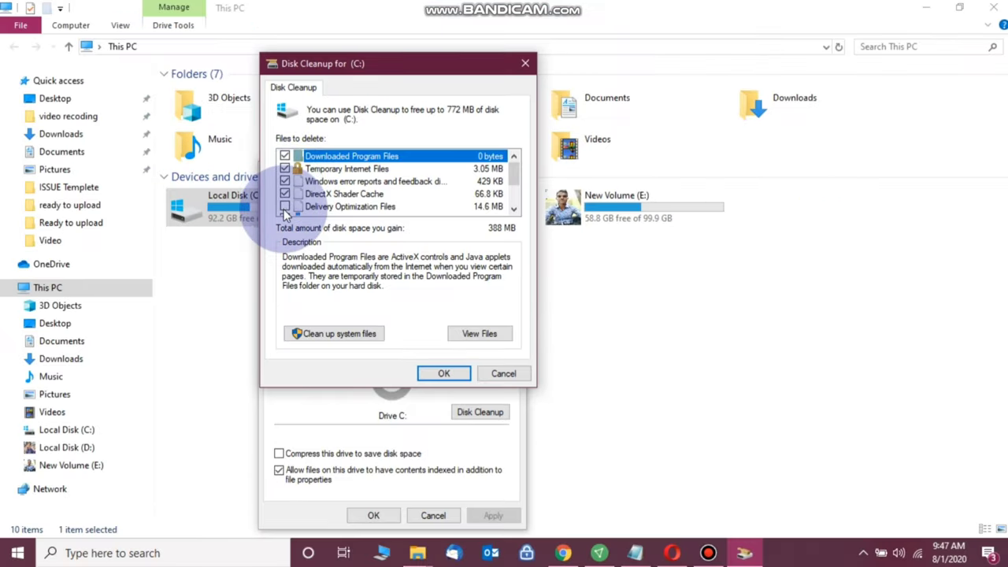
click(285, 208)
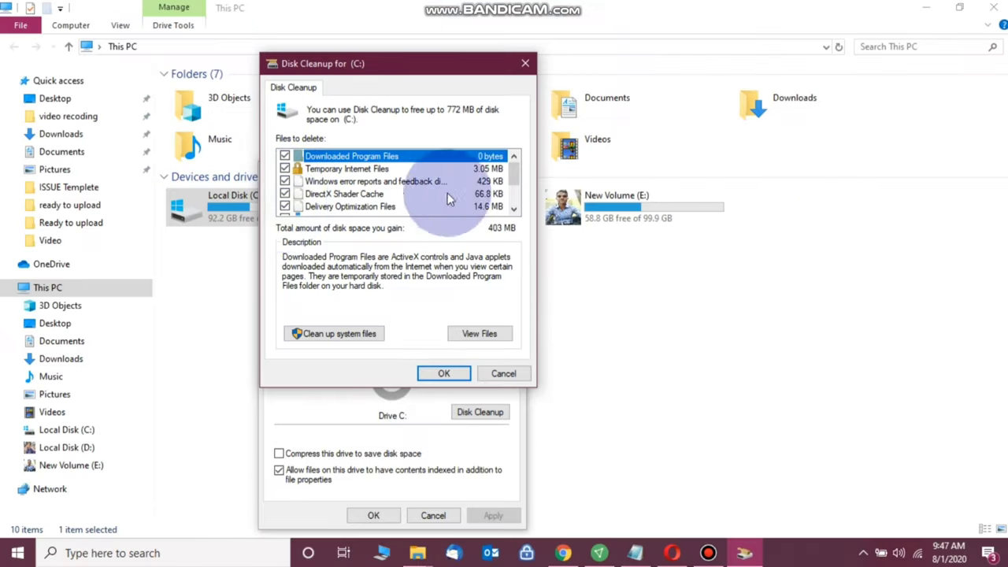
drag(514, 181, 514, 190)
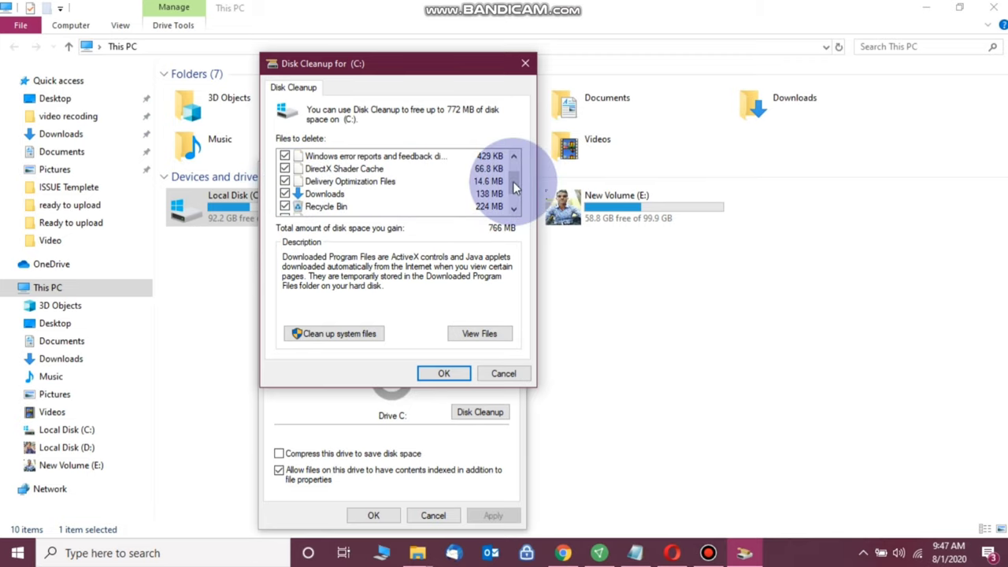
drag(513, 183, 353, 200)
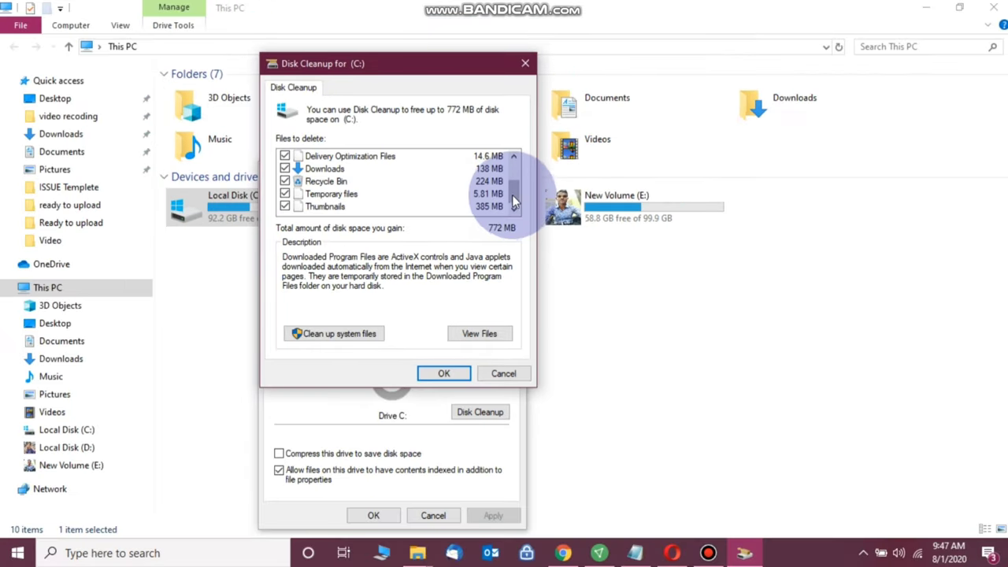
drag(513, 197, 513, 178)
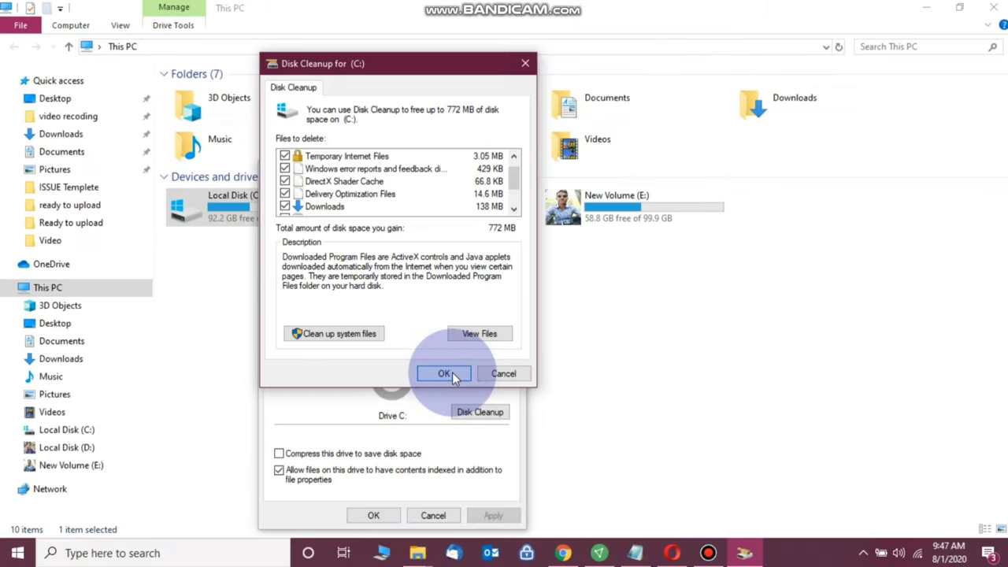
click(452, 374)
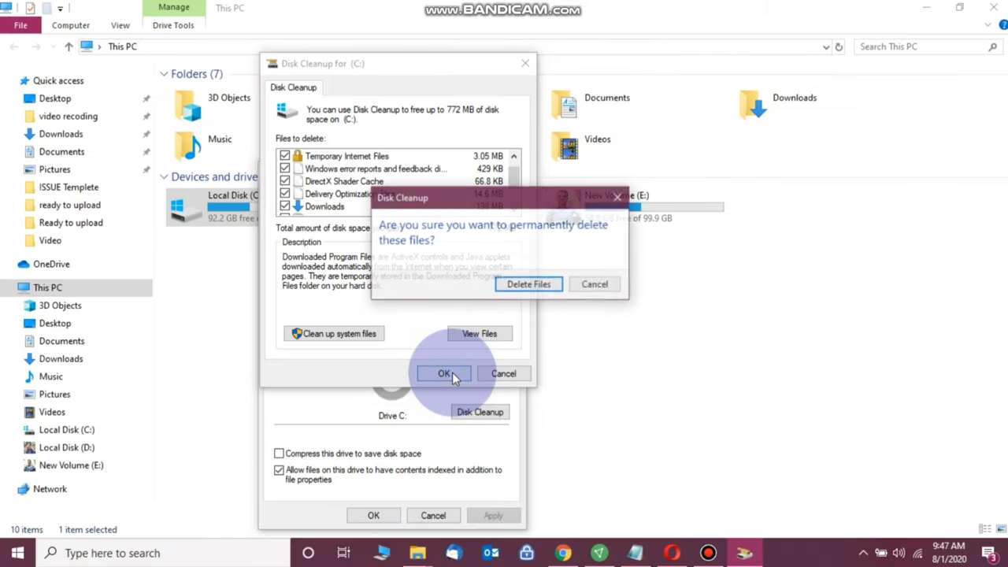
click(526, 285)
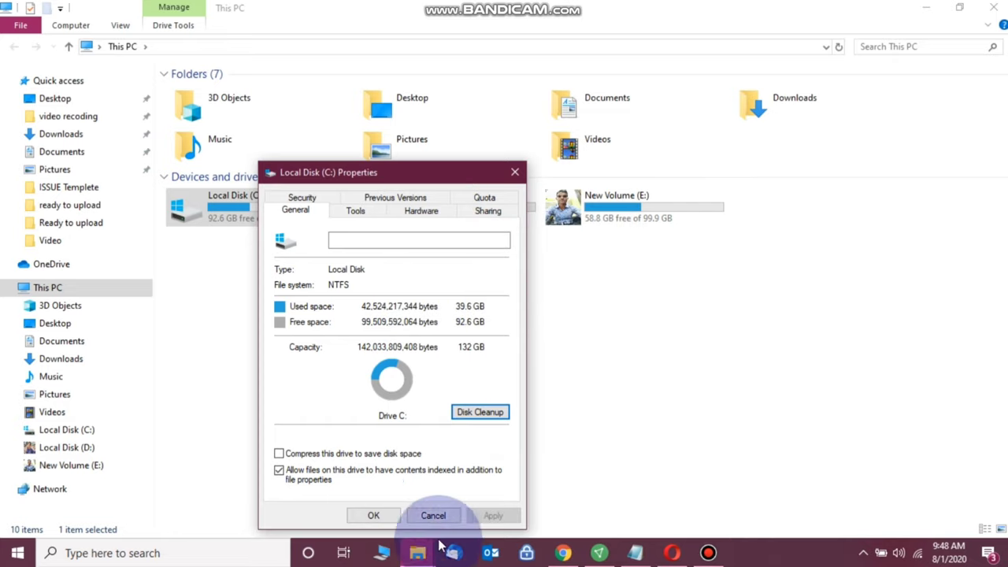
- Close the Local Disk (C:) properties and the This PC window
click(373, 516)
right_click(387, 408)
click(416, 318)
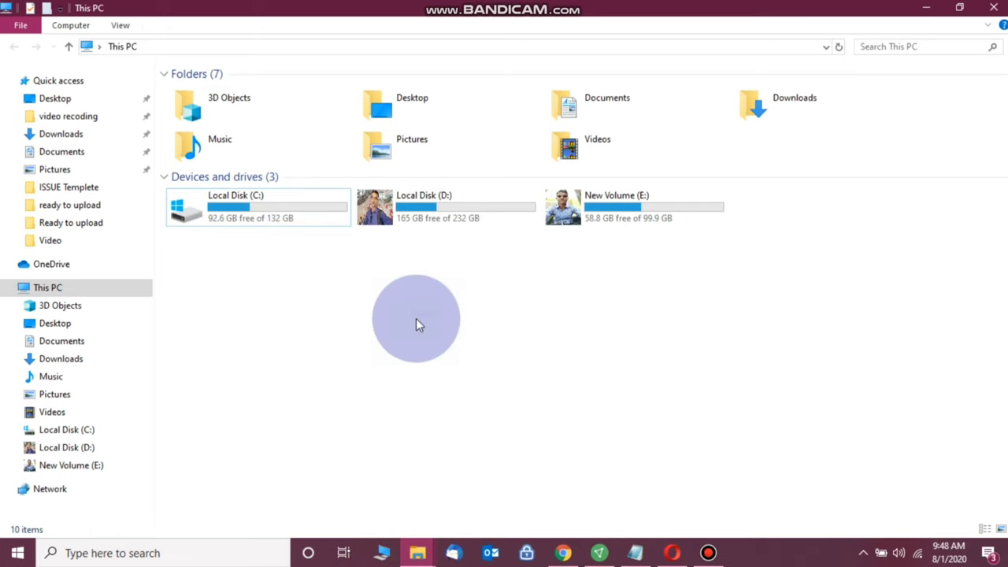
click(994, 10)
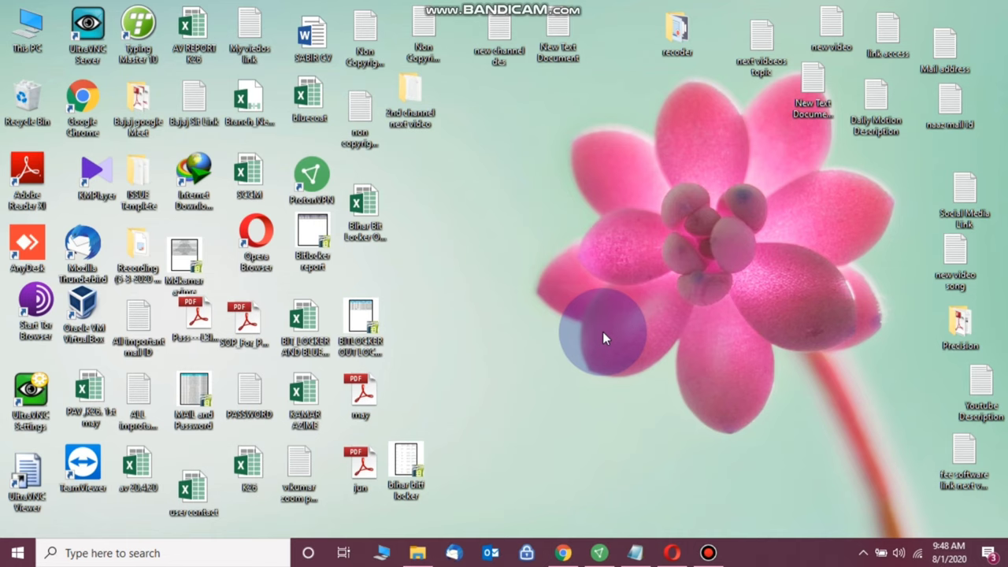
- Refresh the desktop, find Windows Settings through search, and open its System category
right_click(694, 320)
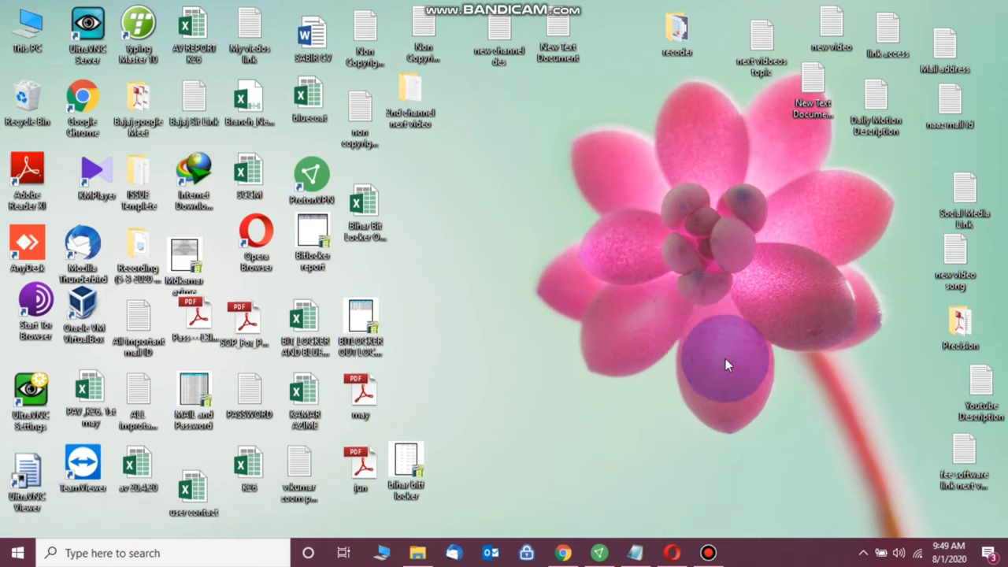
click(727, 362)
click(106, 550)
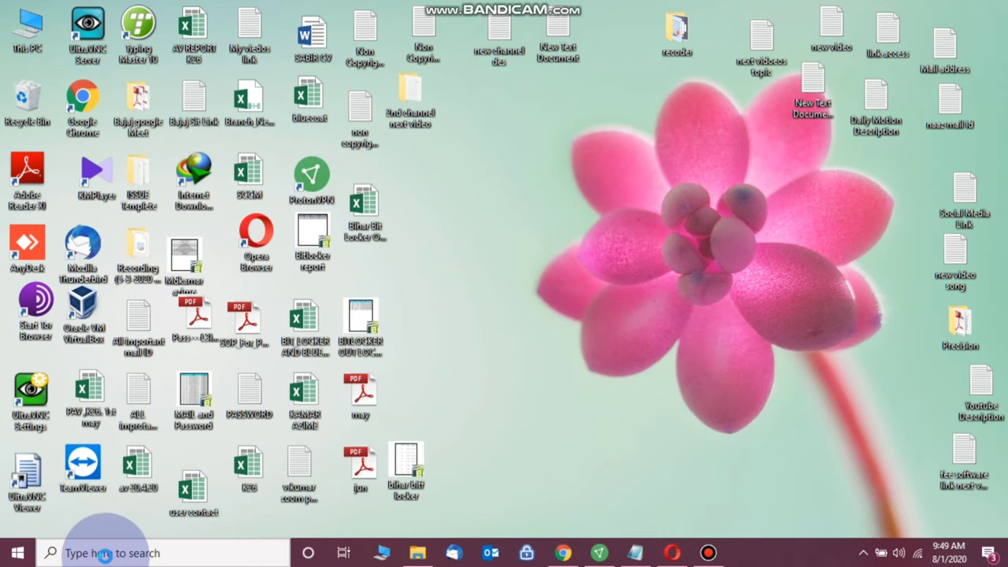
text(s)
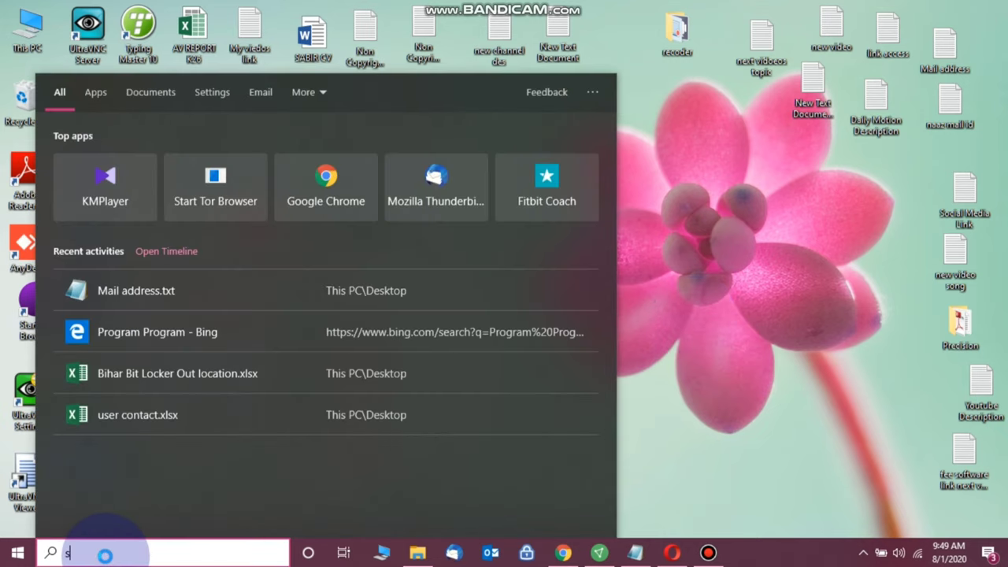
text(ett)
key(Return)
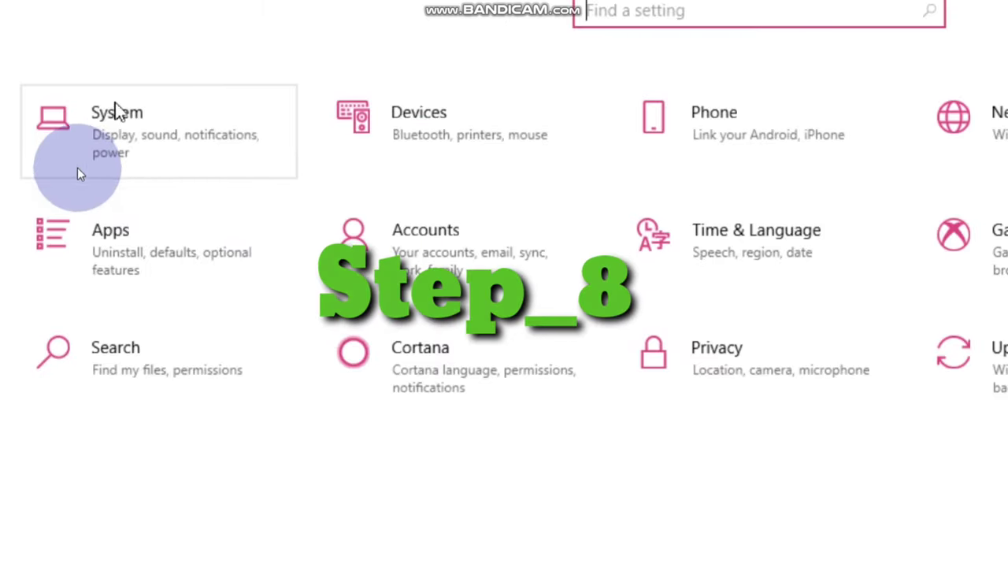
click(149, 160)
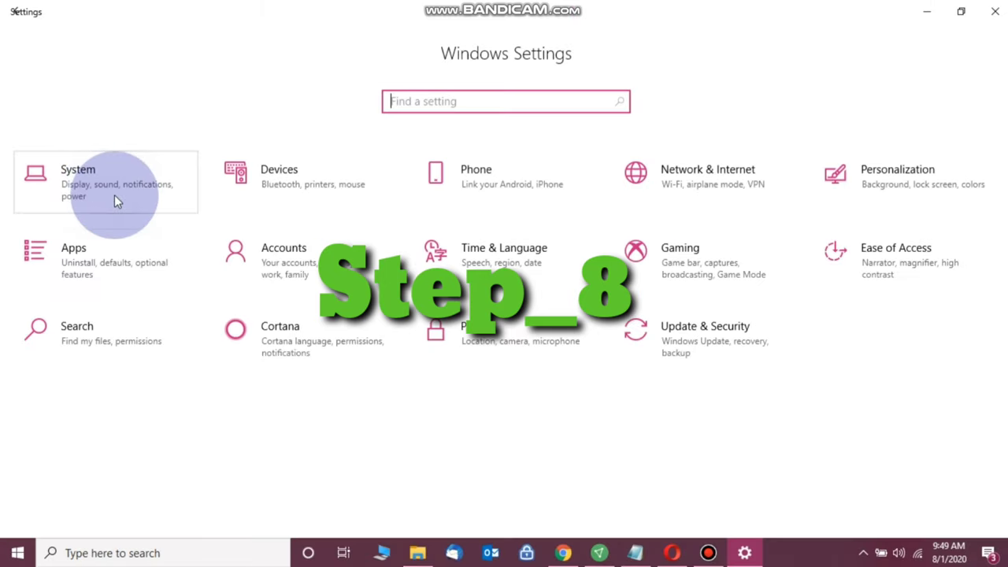
click(115, 191)
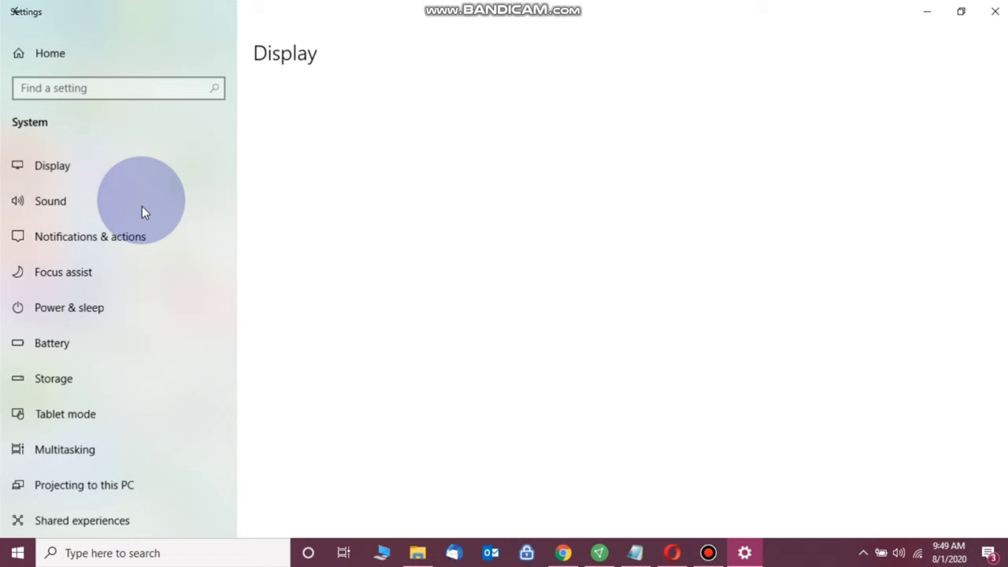
- In Notifications & actions, turn off notifications from apps and other senders
click(92, 242)
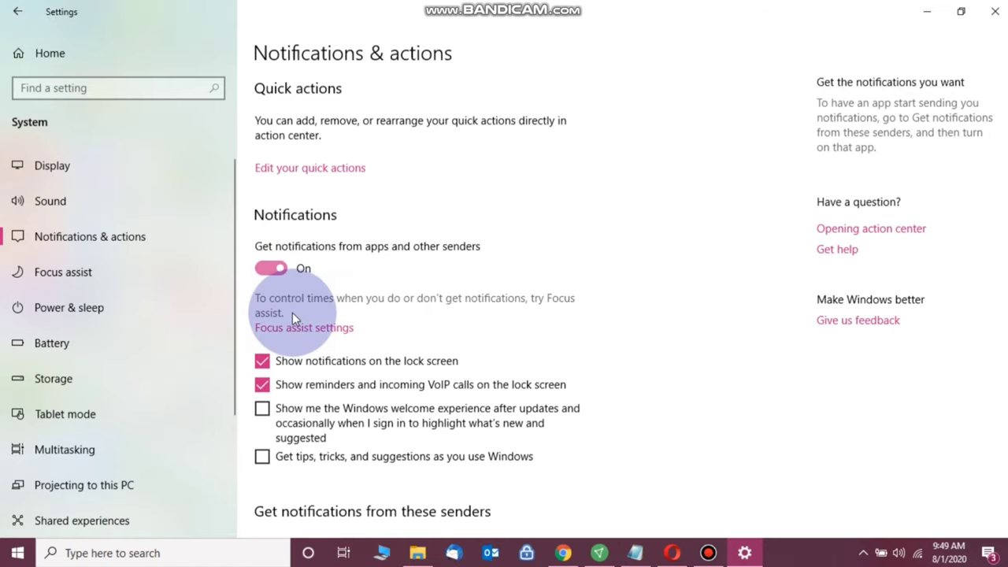
click(269, 270)
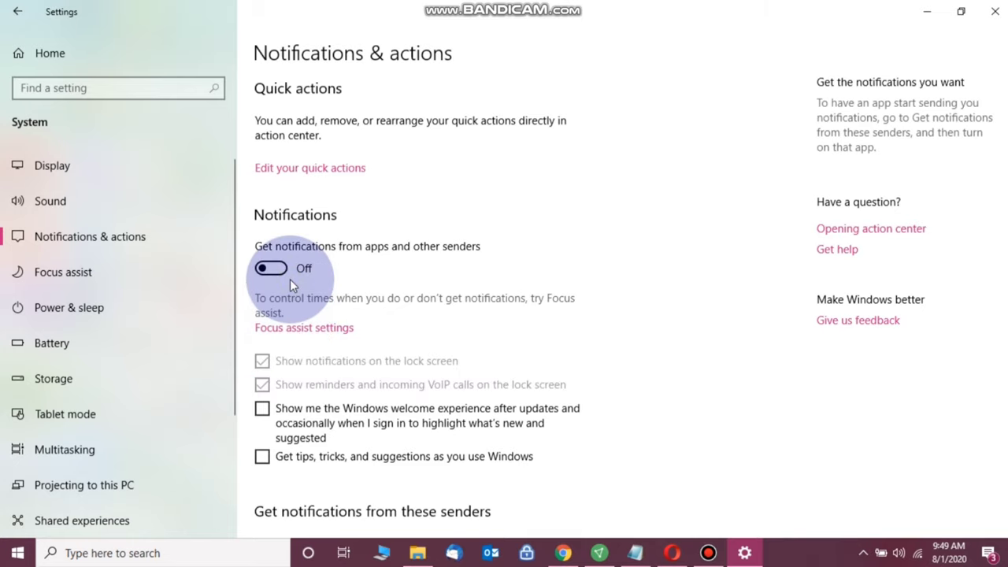
drag(994, 189, 993, 378)
scroll(504, 303, up, 15)
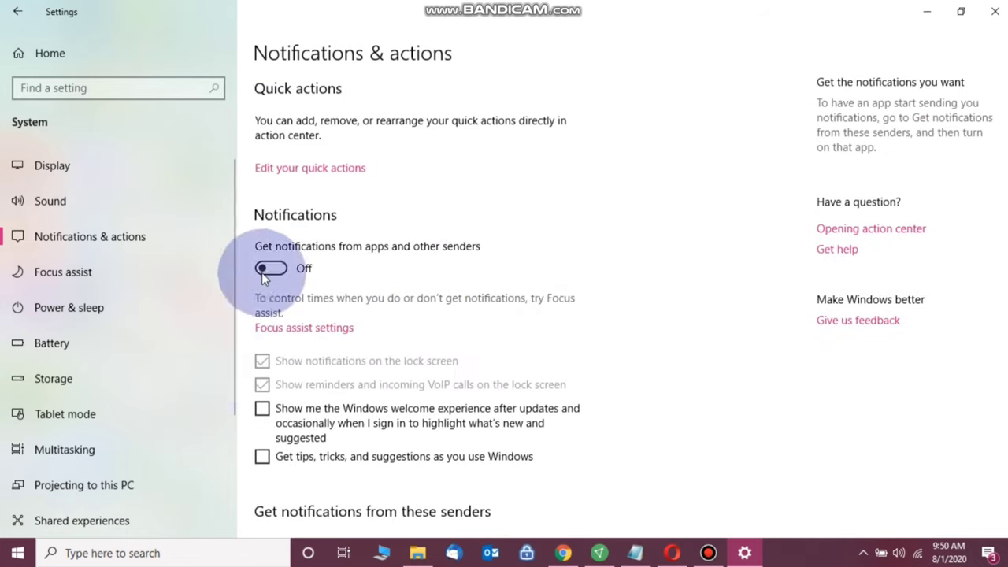
scroll(1007, 183, down, 3)
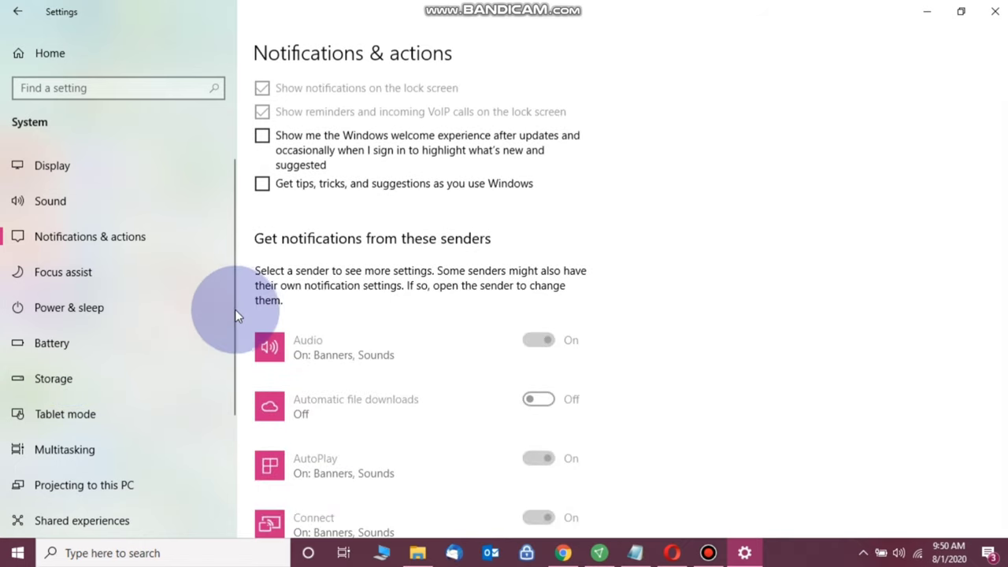
- Open the Storage settings and turn on Storage Sense
drag(230, 330, 228, 435)
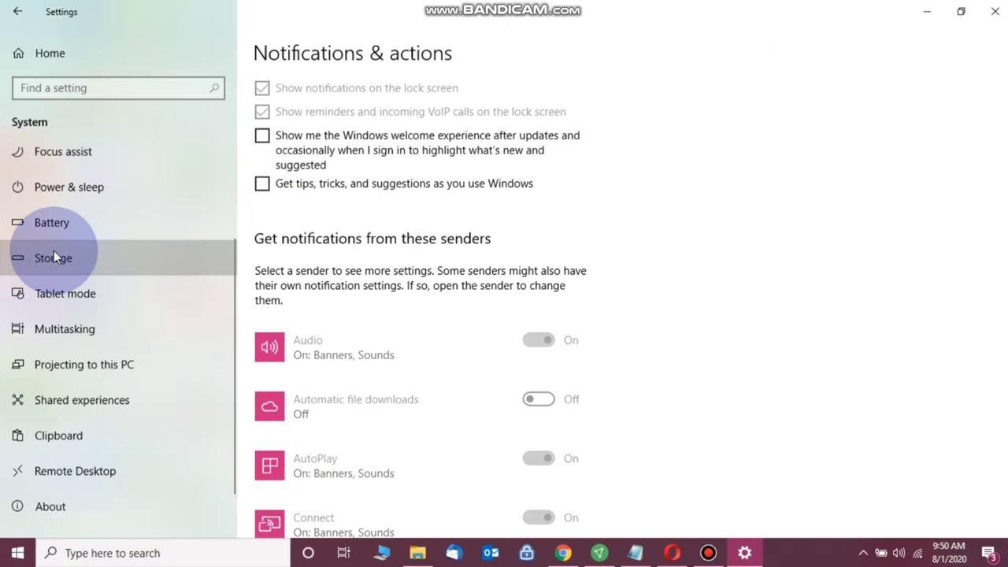
click(54, 253)
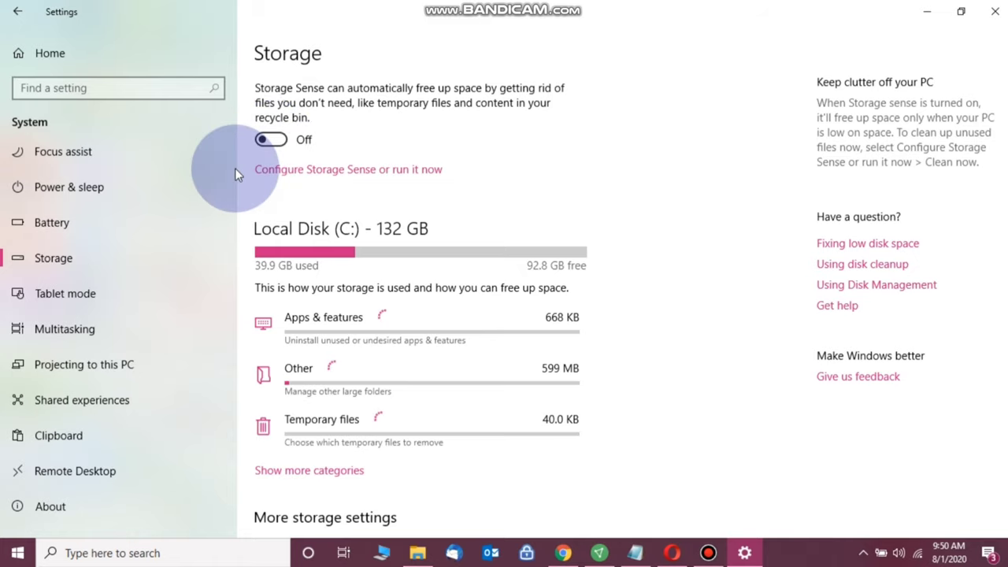
click(268, 141)
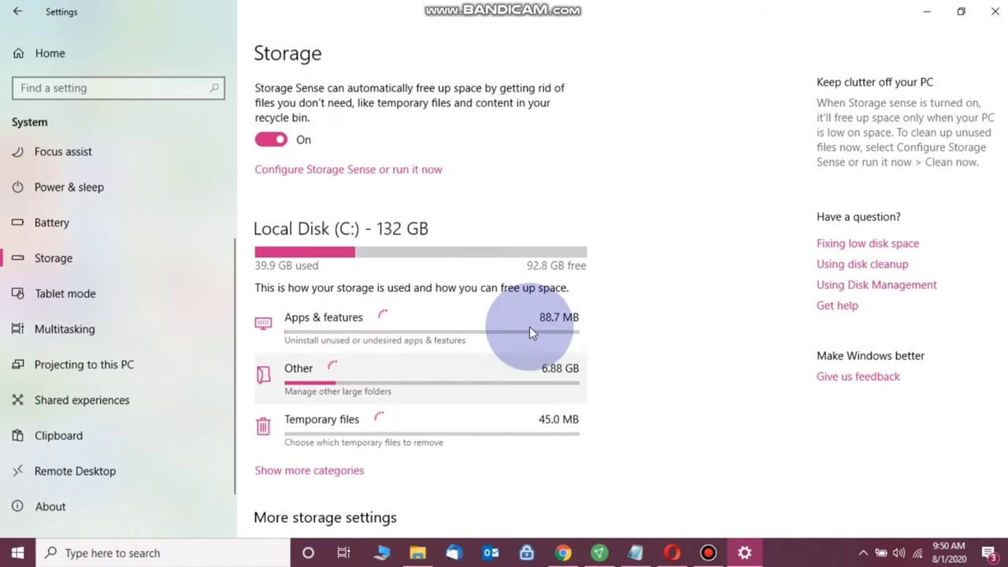
scroll(530, 326, down, 2)
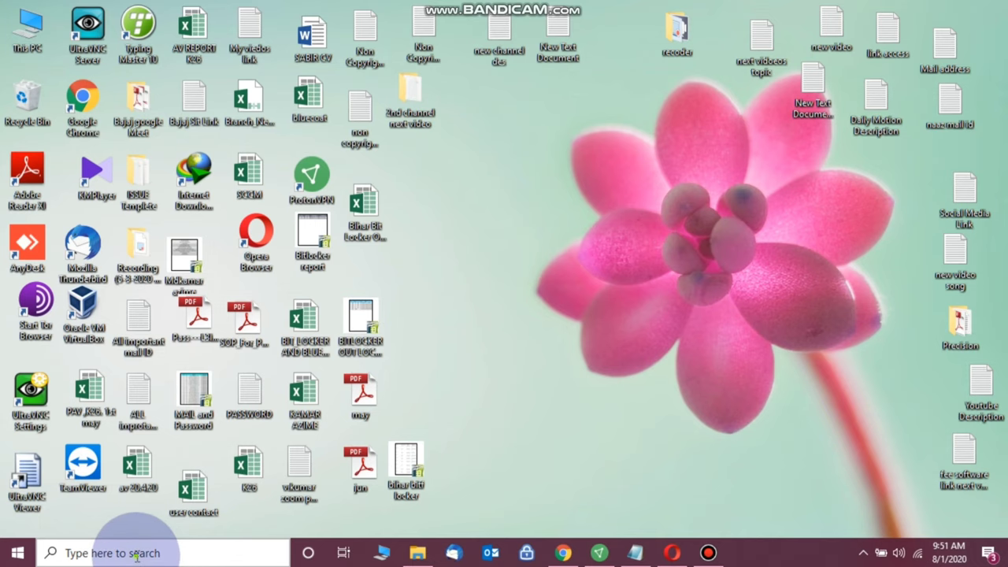
- Find Control Panel through search and open Programs and Features
click(136, 555)
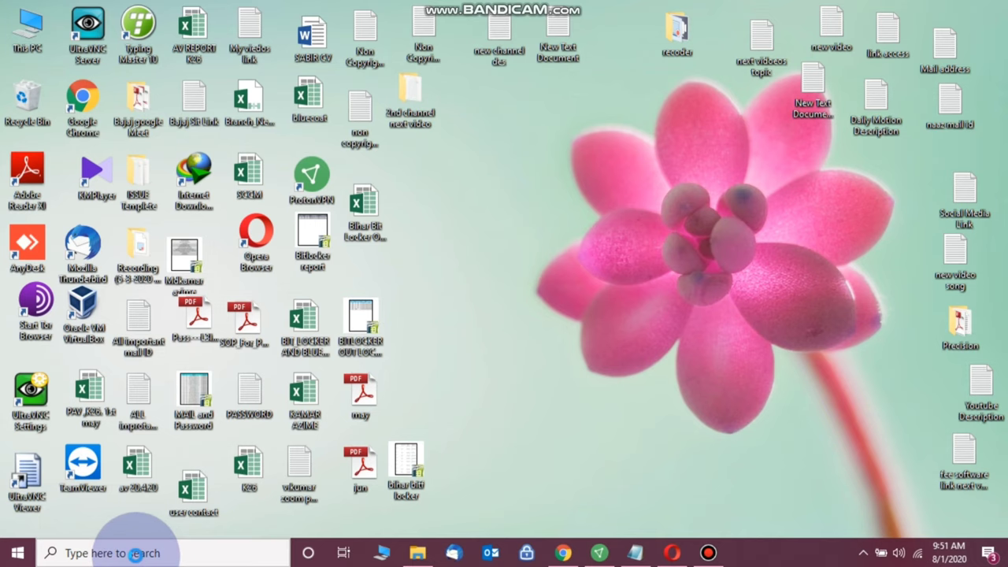
text(c)
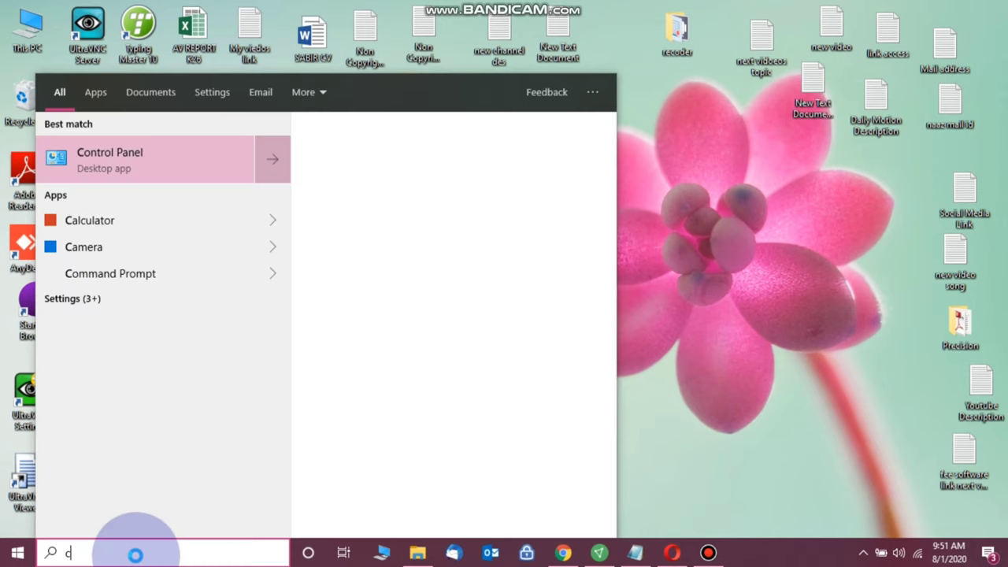
text(ontr)
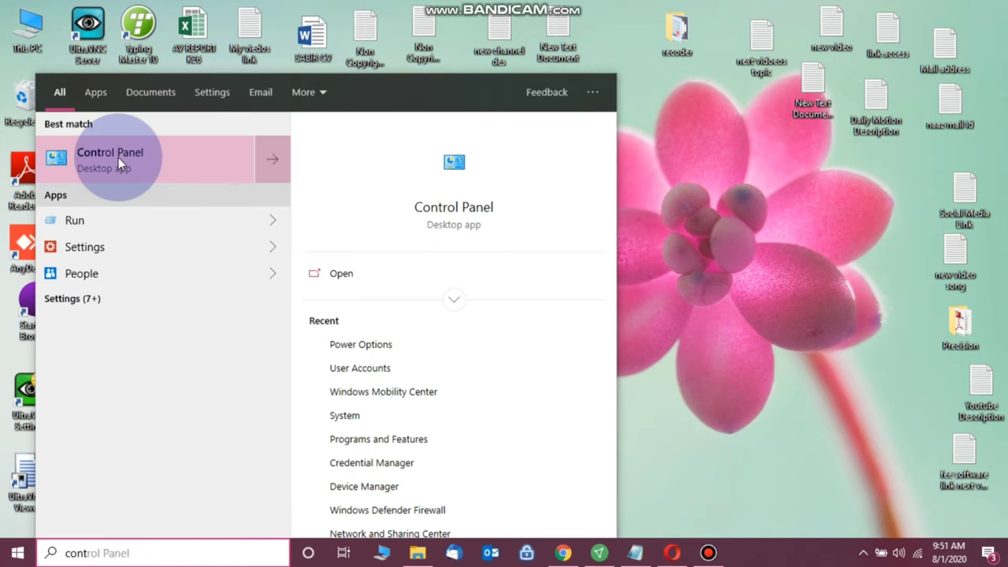
click(118, 158)
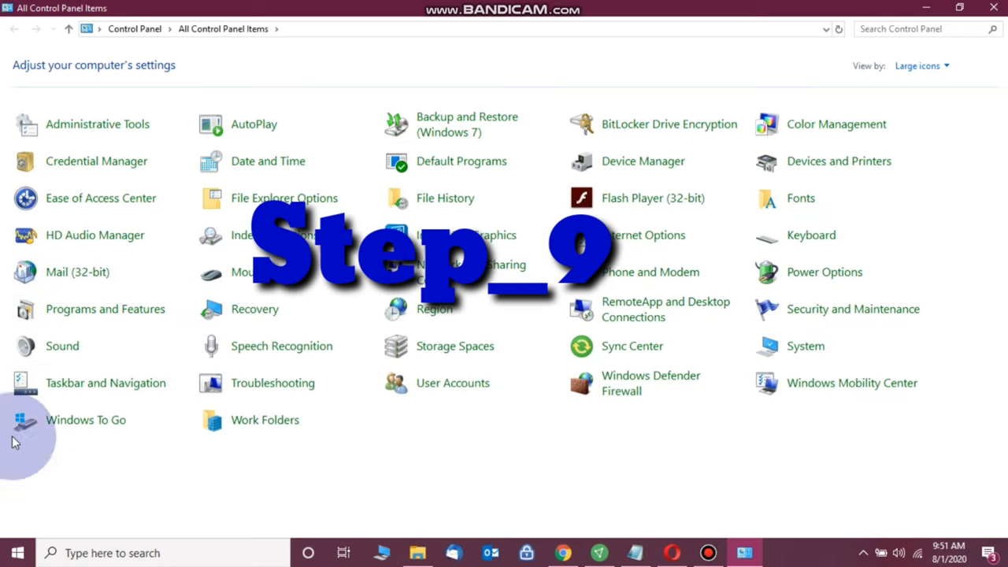
click(122, 314)
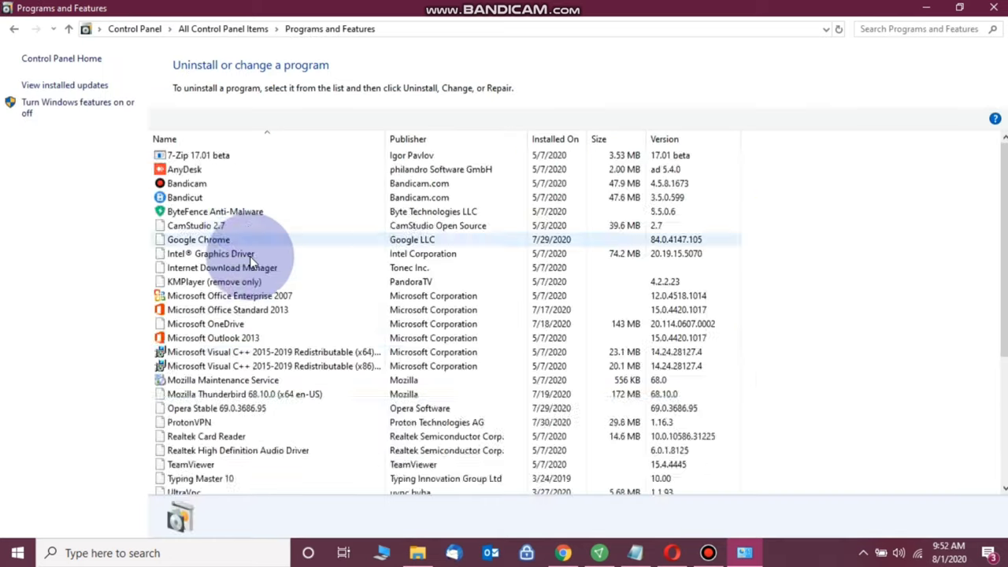
- Review the whole list of installed programs for unneeded software, checking entries such as OpenOffice 4.1.1, Microsoft OneDrive and Typing Master 10
click(252, 338)
scroll(680, 461, down, 6)
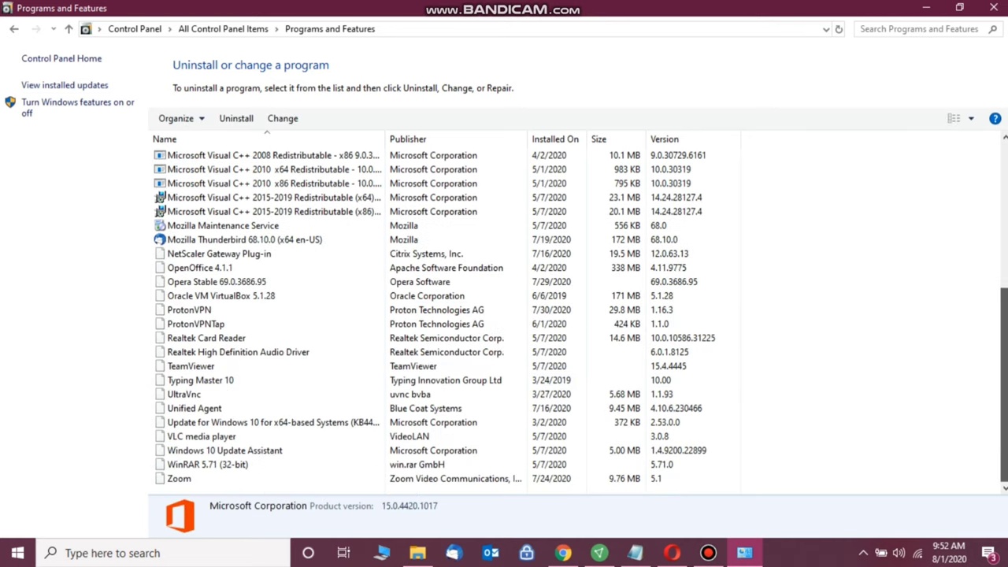
click(580, 422)
click(567, 379)
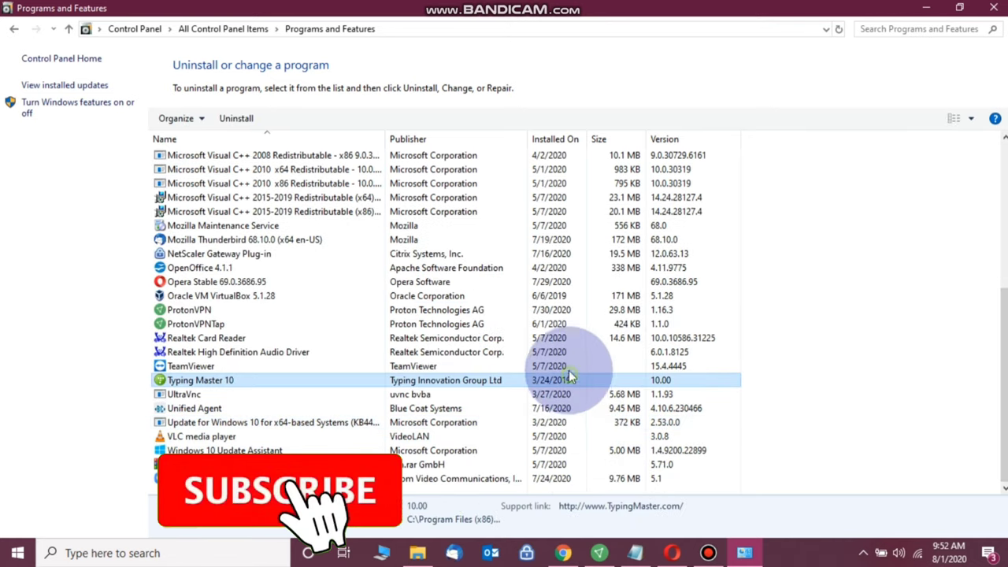
click(559, 323)
click(551, 268)
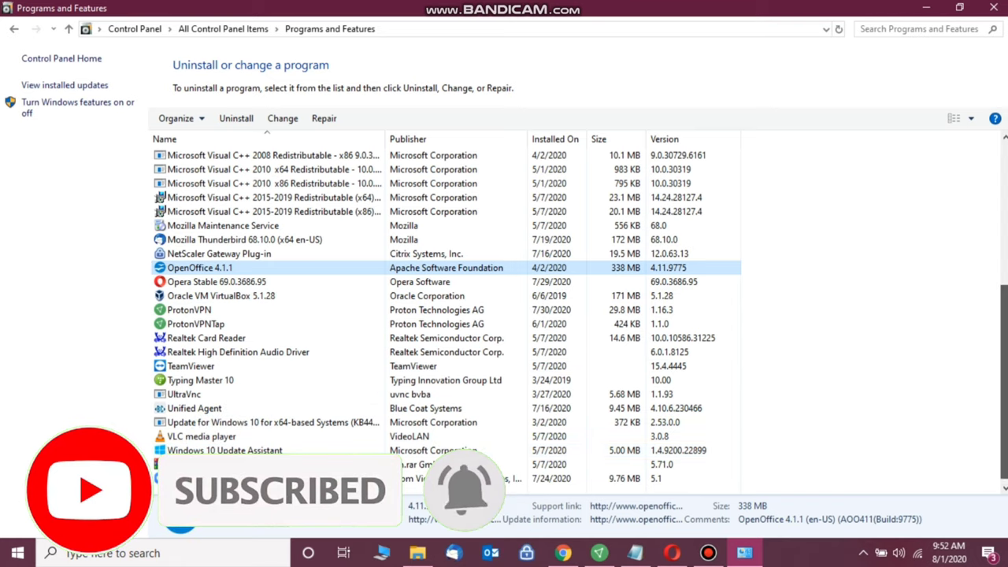
scroll(446, 315, up, 3)
scroll(278, 406, up, 3)
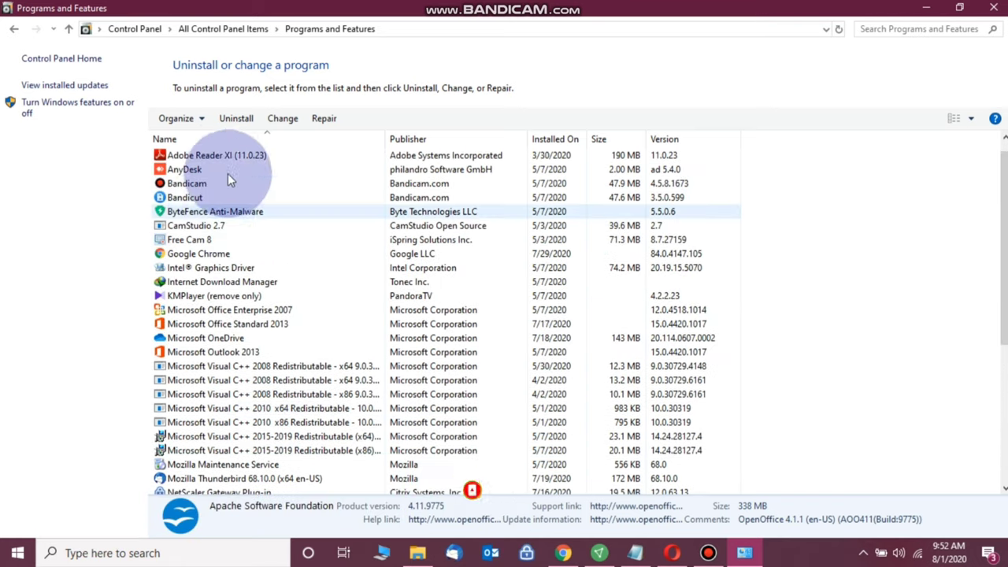
click(253, 308)
click(259, 352)
click(278, 341)
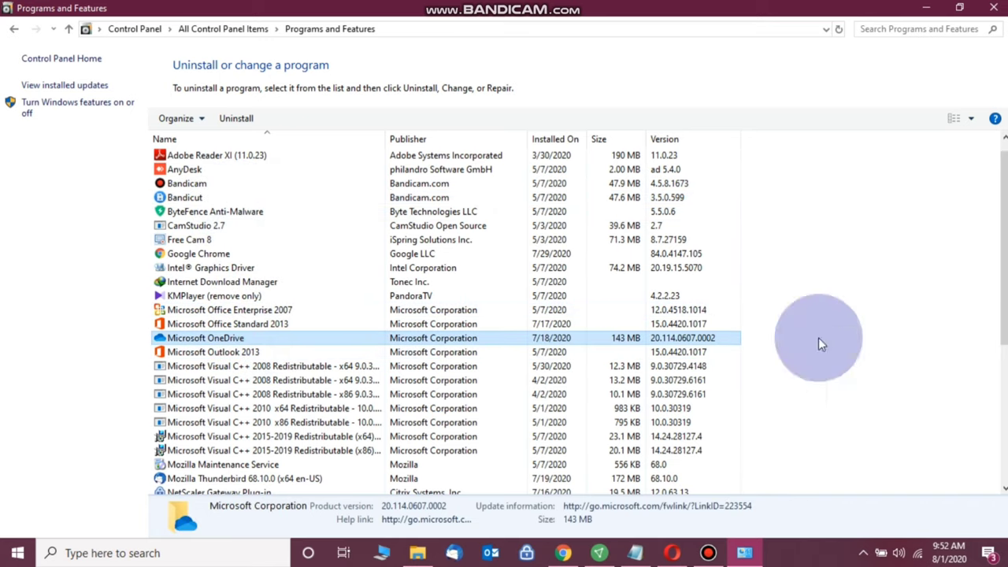
drag(1005, 304, 1005, 437)
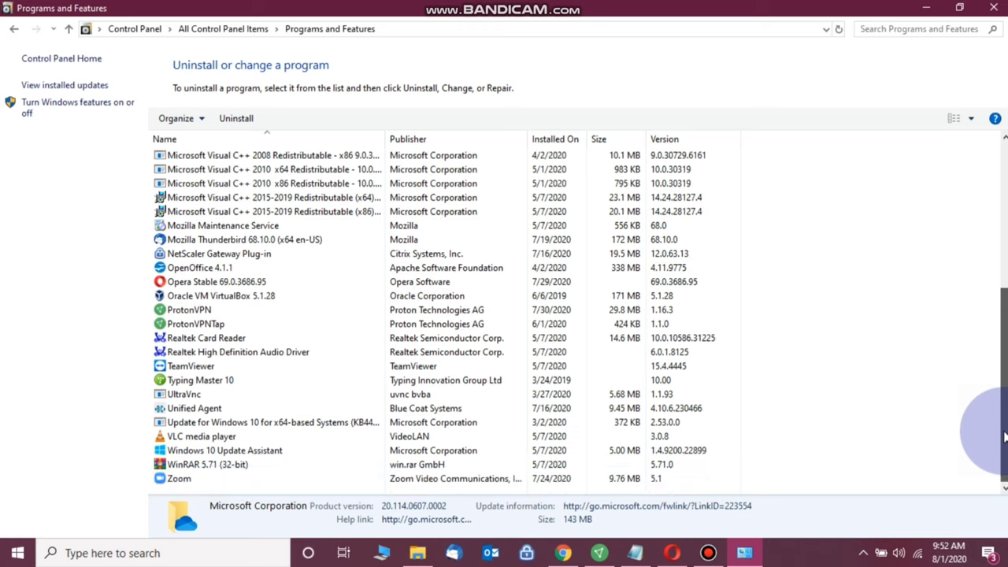
click(279, 300)
click(278, 340)
click(288, 383)
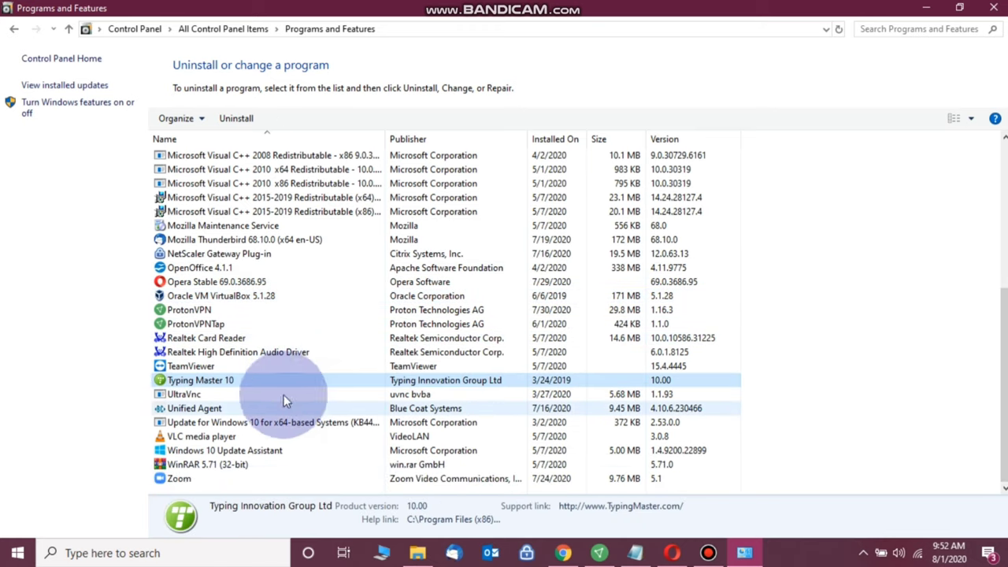
- Check the uninstall option for Typing Master 10 and TeamViewer, dismiss it, and close Programs and Features
right_click(292, 376)
key(Escape)
click(275, 367)
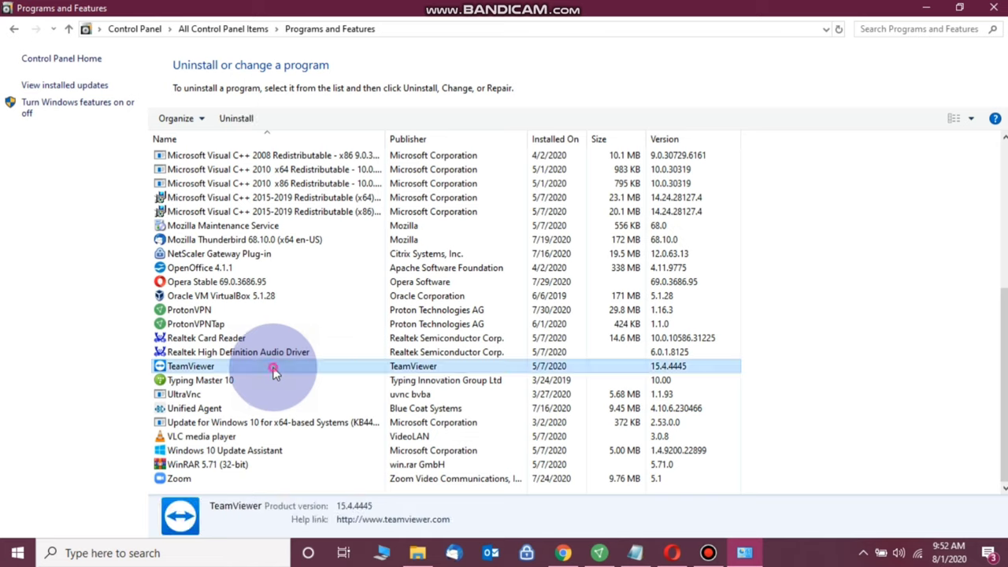
right_click(274, 368)
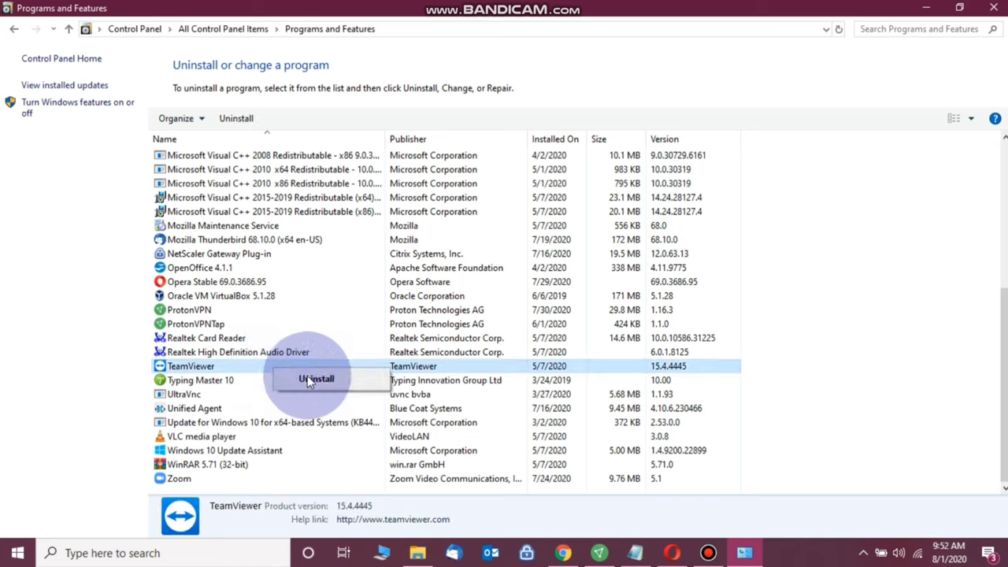
click(750, 290)
click(749, 290)
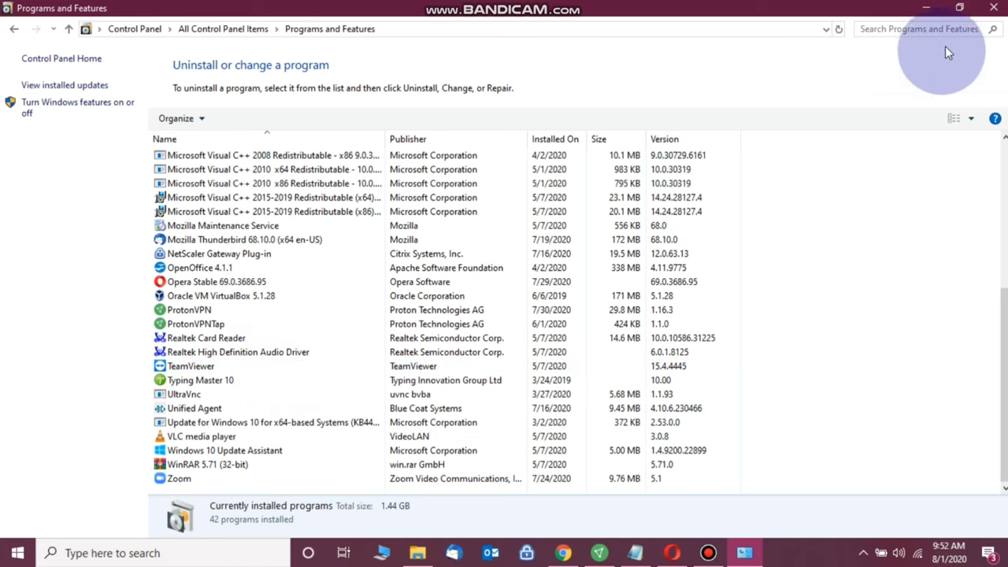
click(994, 7)
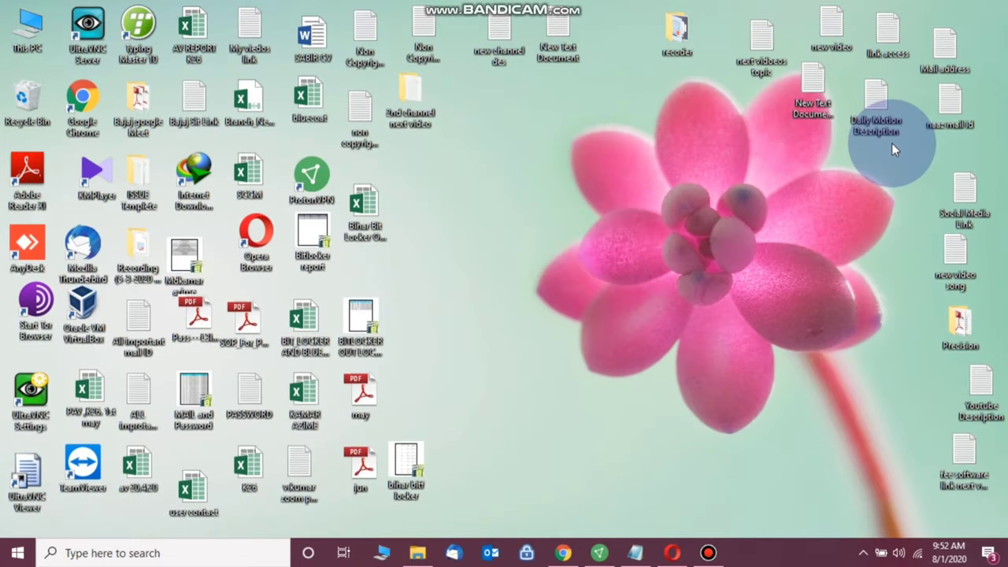
- Refresh the desktop, start OneDrive by searching for "micro", and open its sync status panel
right_click(598, 344)
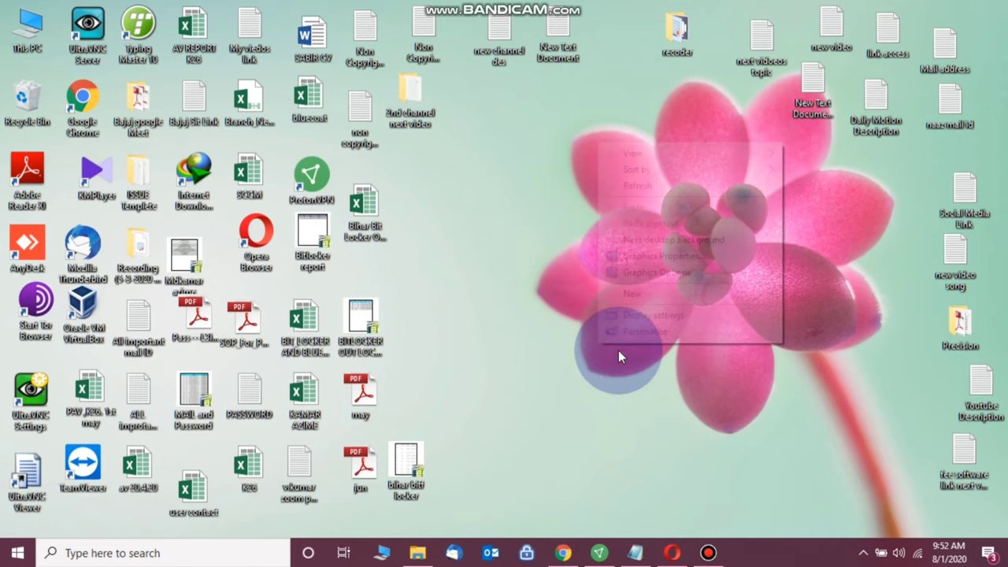
click(651, 185)
click(76, 554)
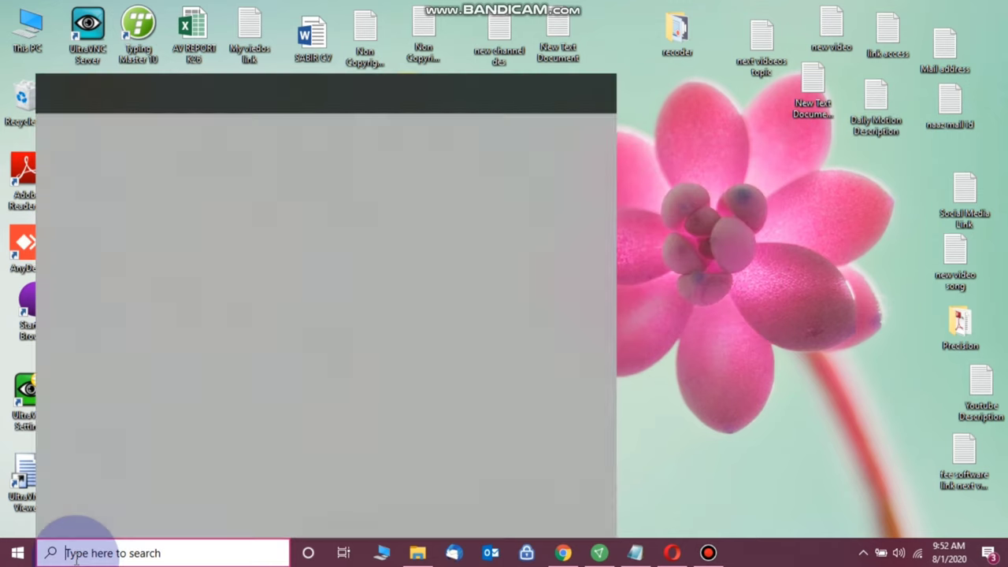
text(micro)
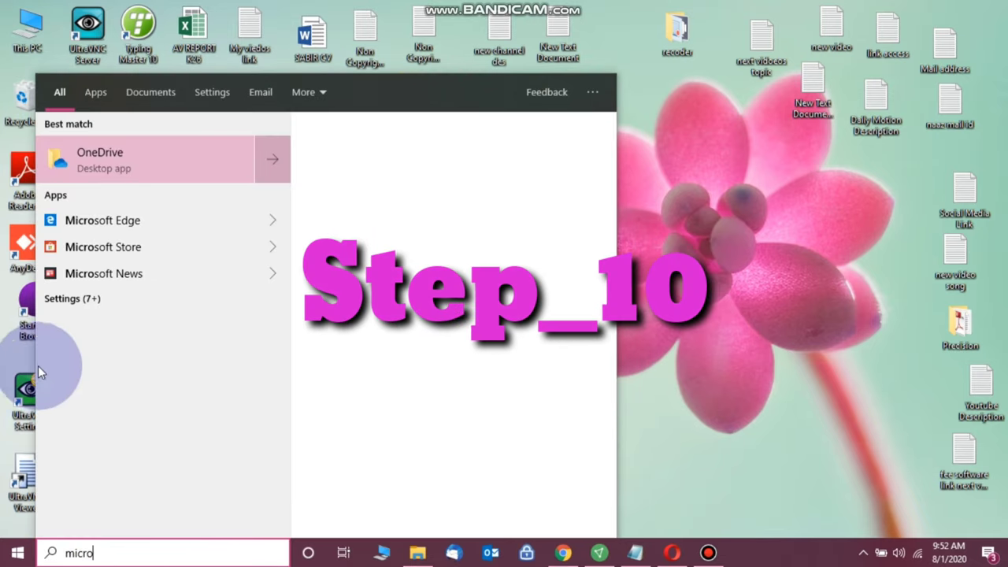
click(122, 154)
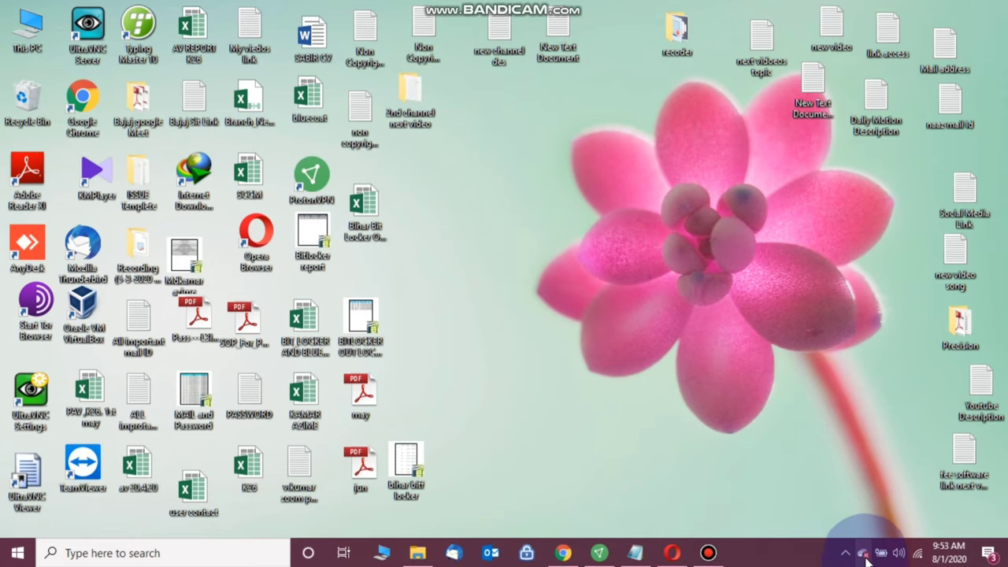
click(866, 555)
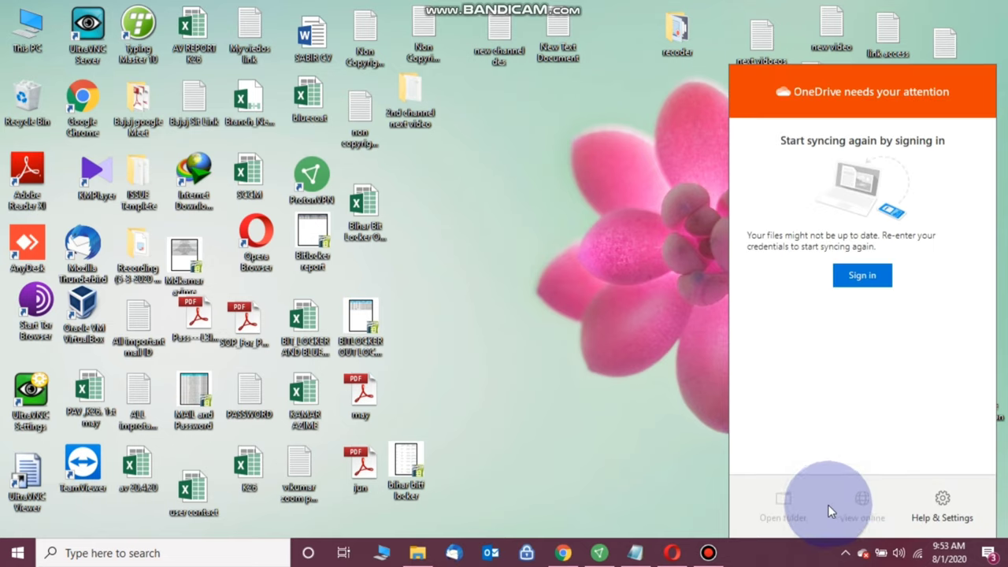
- Close OneDrive from its help and settings options and confirm stopping the sync app
click(947, 517)
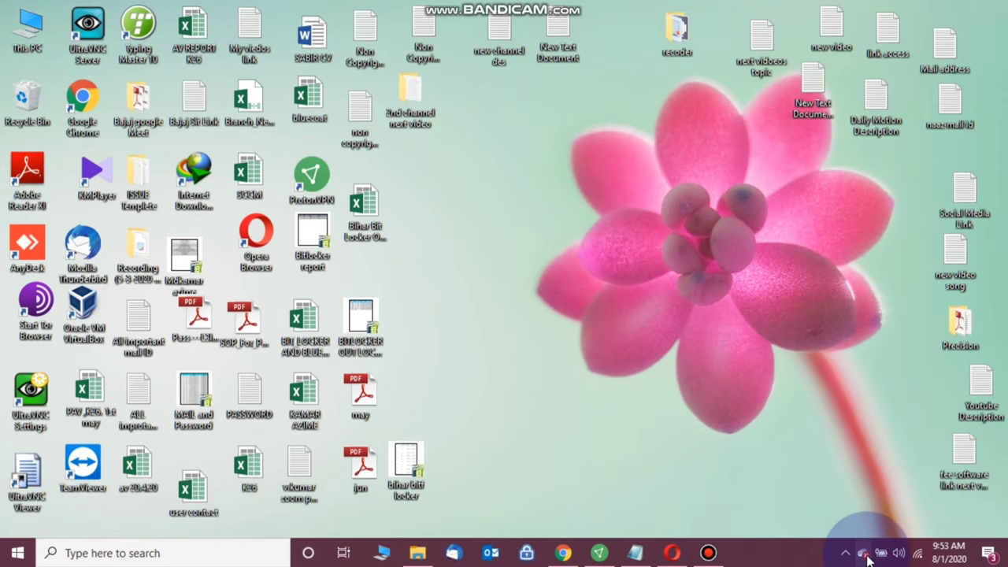
click(864, 554)
click(942, 504)
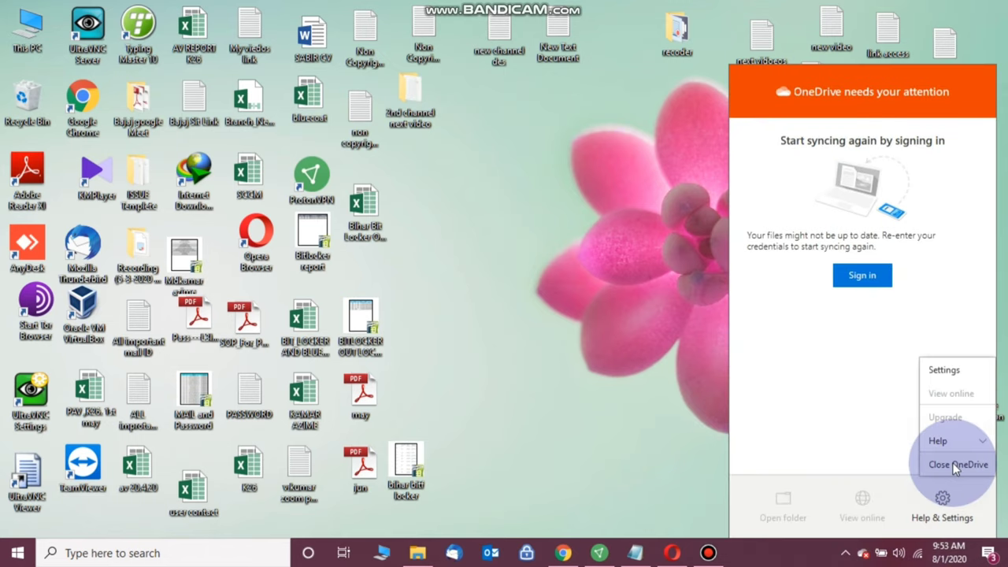
click(953, 464)
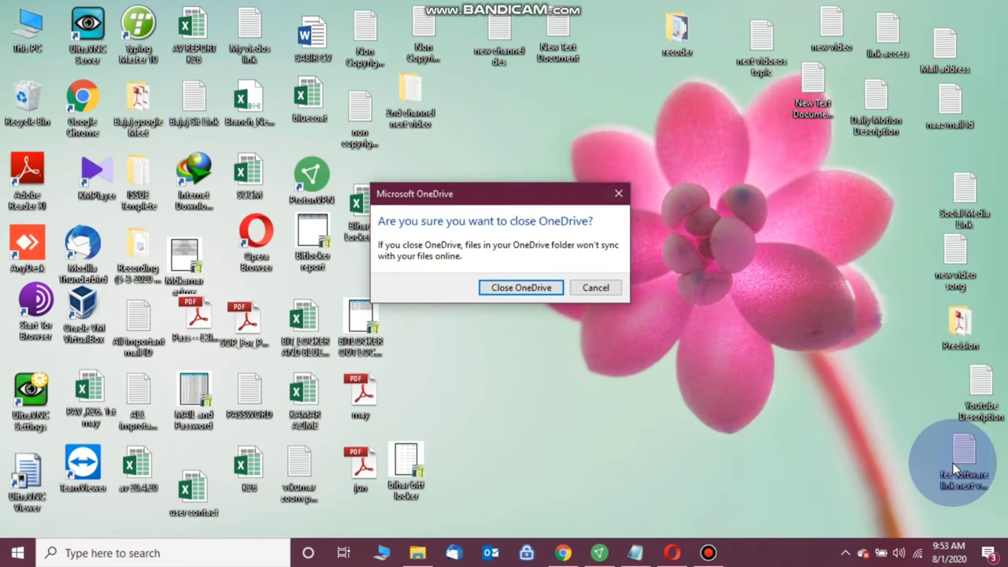
click(530, 287)
- Find Run through search and launch System Configuration with the command "msconfig"
click(130, 554)
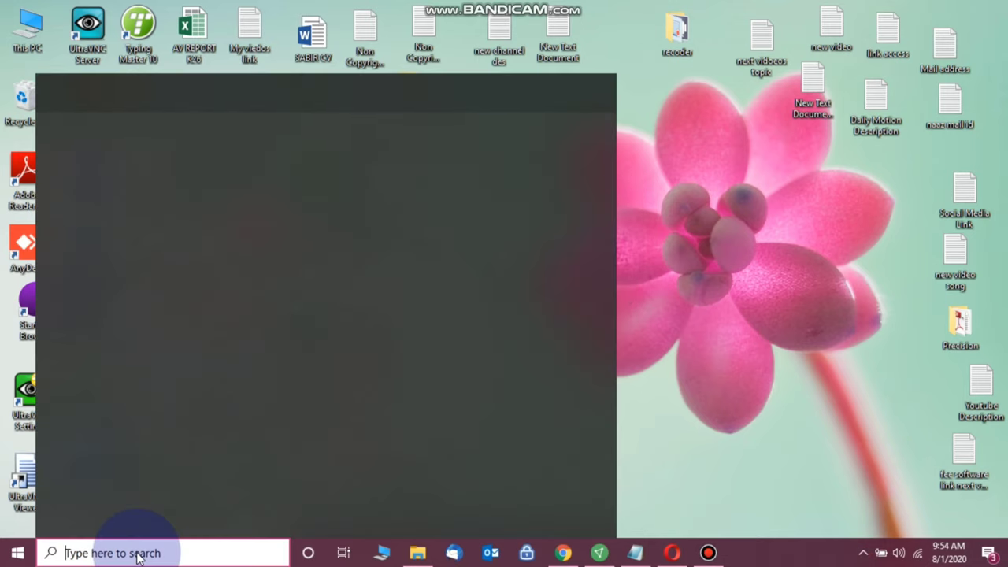
text(run)
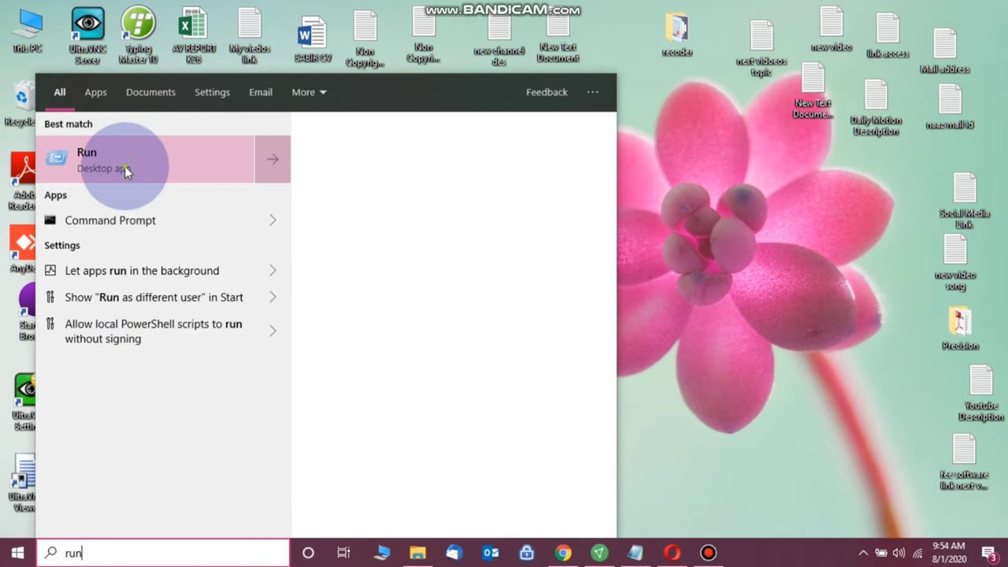
click(148, 178)
drag(213, 389, 583, 245)
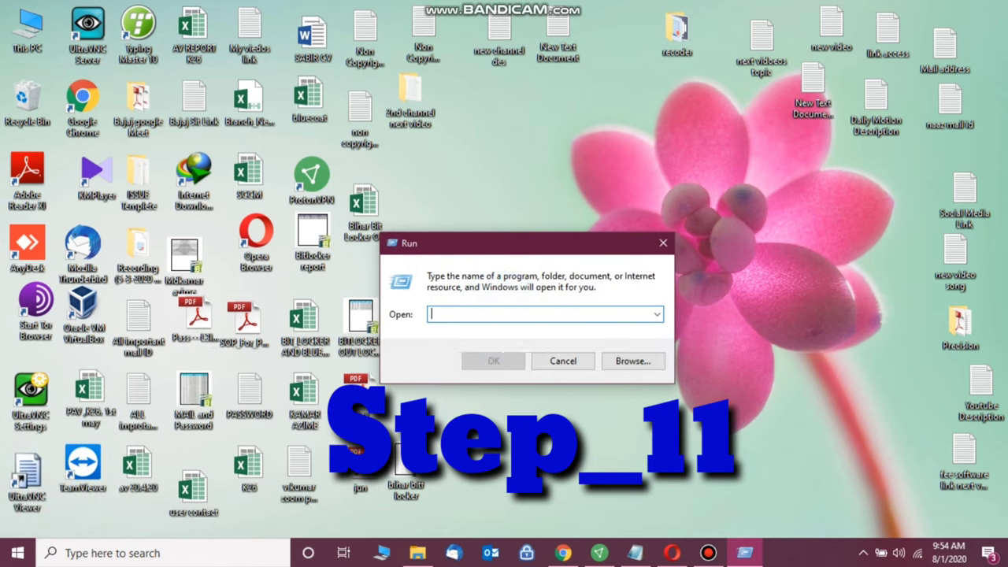
text(msconfig)
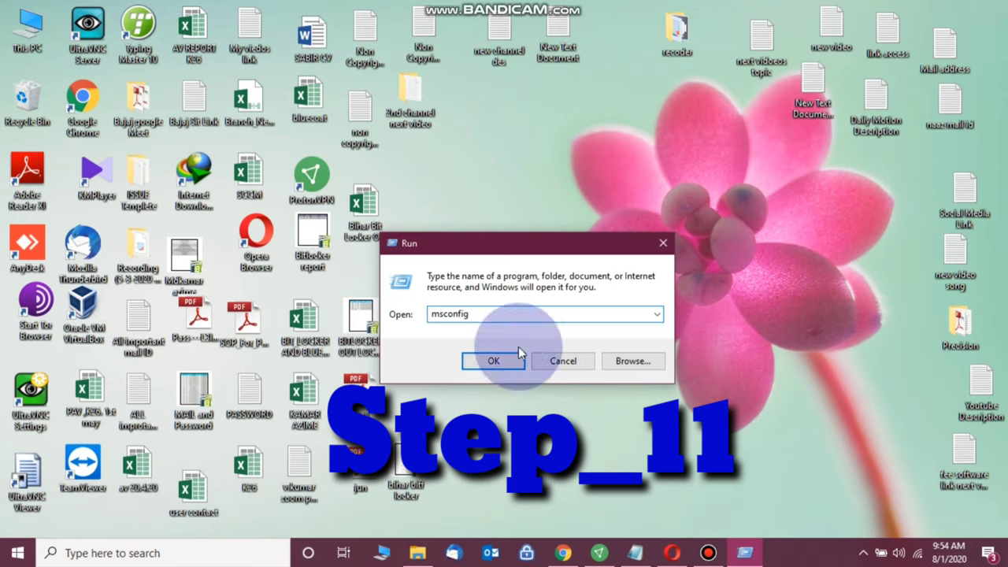
click(490, 360)
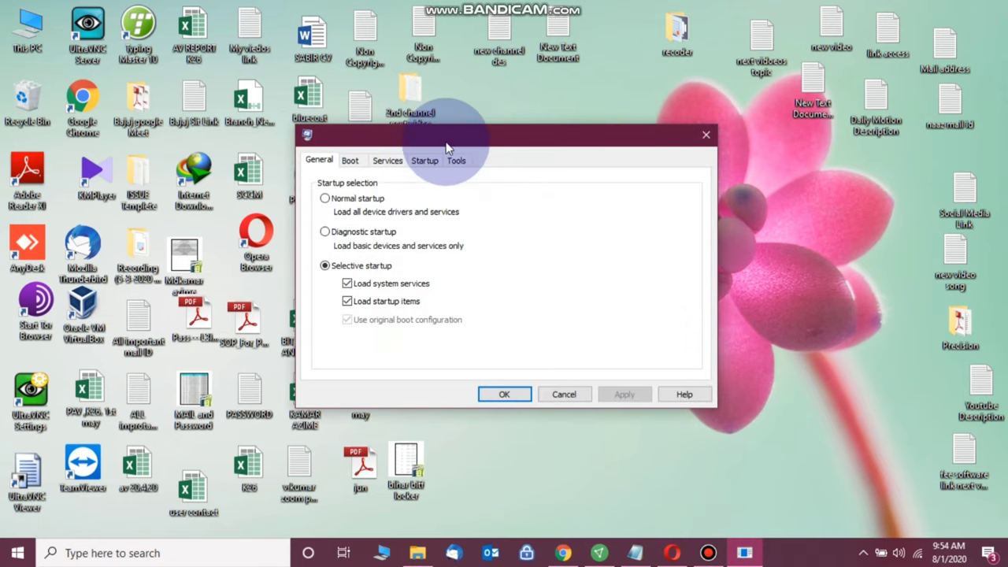
drag(447, 148, 534, 139)
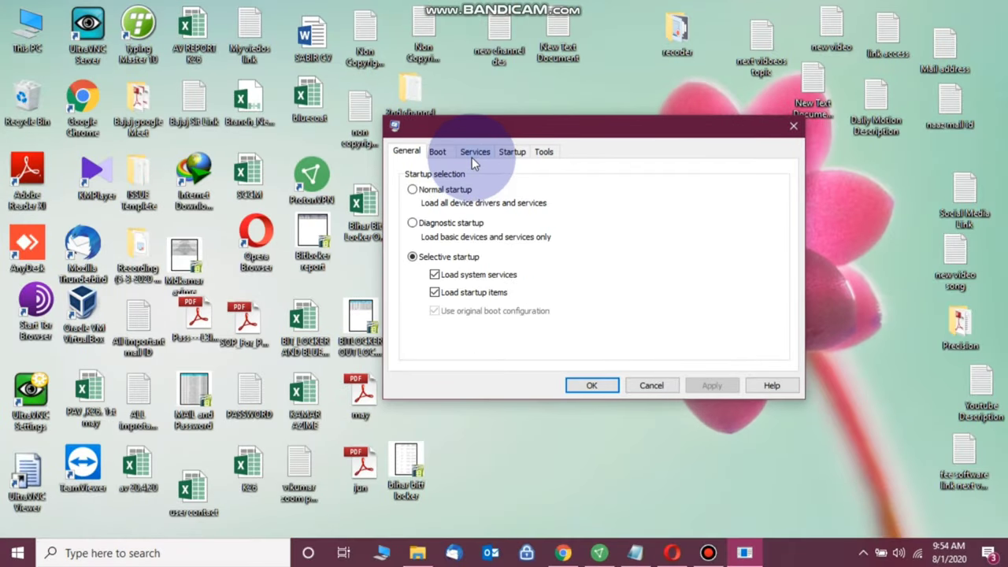
- Review the System Configuration services, hide all Microsoft services, accept the dialog, and refresh the desktop
click(482, 153)
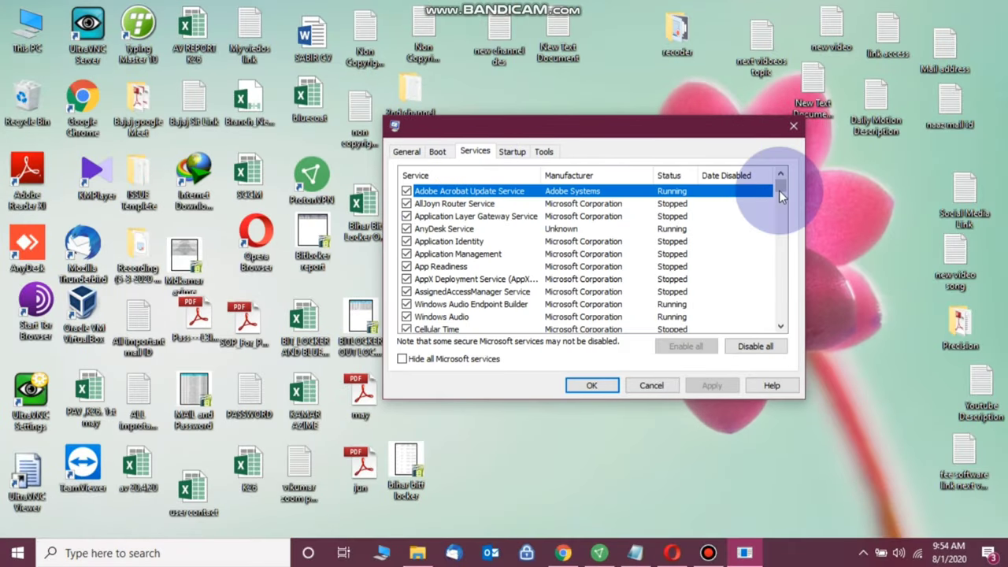
mouse_move(779, 191)
mouse_down()
mouse_move(771, 308)
mouse_move(776, 182)
mouse_up()
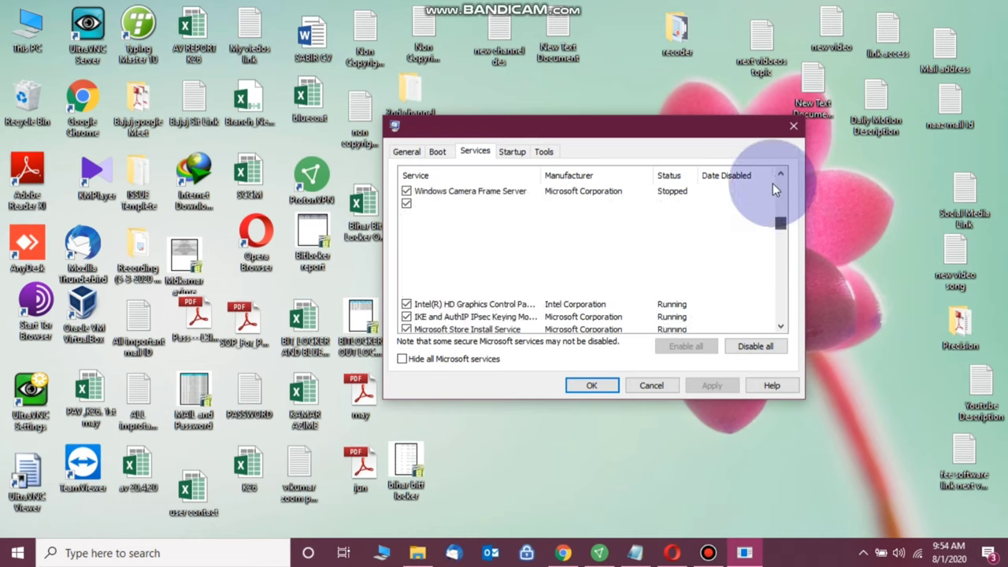
click(765, 191)
click(555, 267)
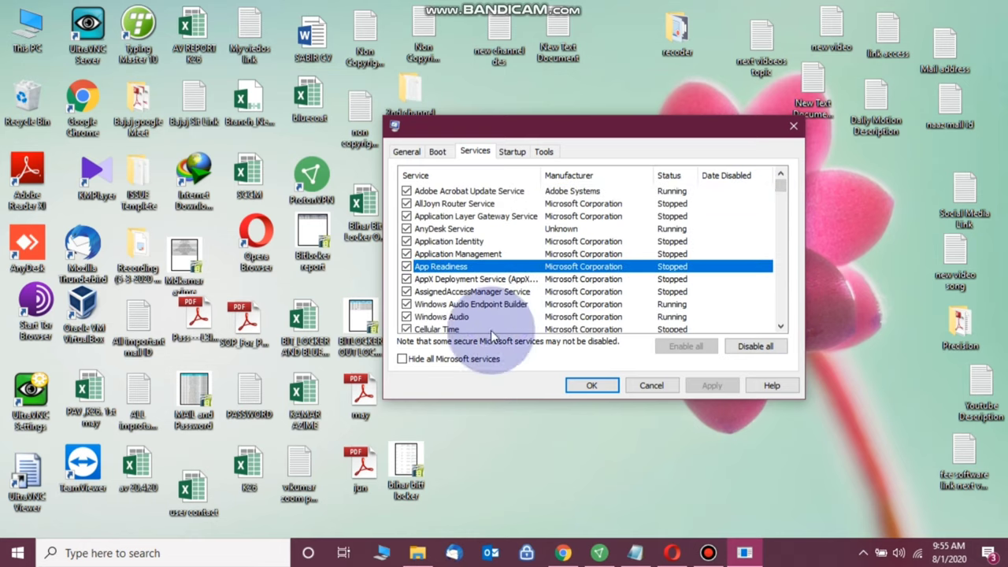
click(402, 359)
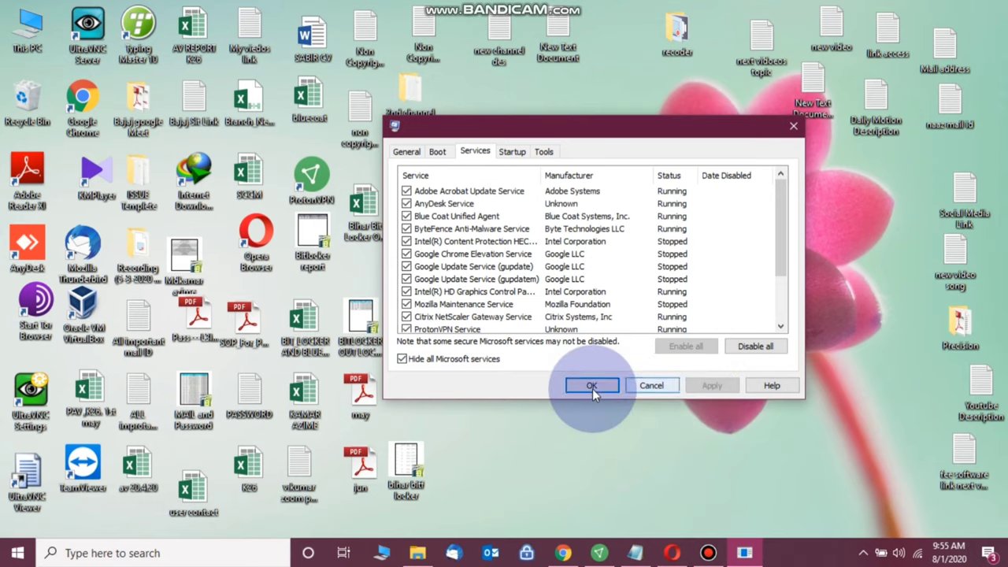
click(593, 385)
right_click(592, 389)
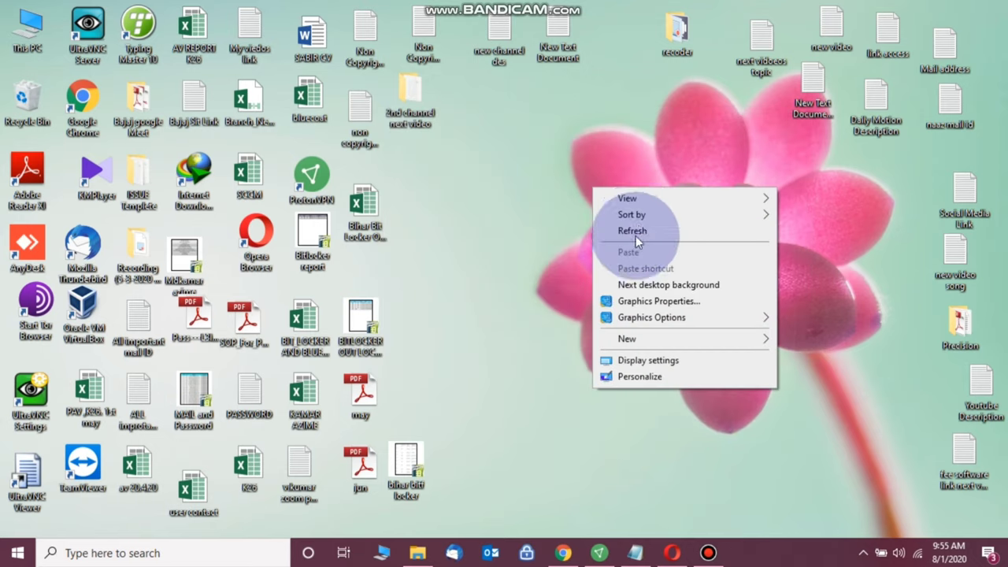
click(636, 231)
- Find Control Panel by searching for "contr" and open the Performance settings in System's advanced system settings
click(118, 553)
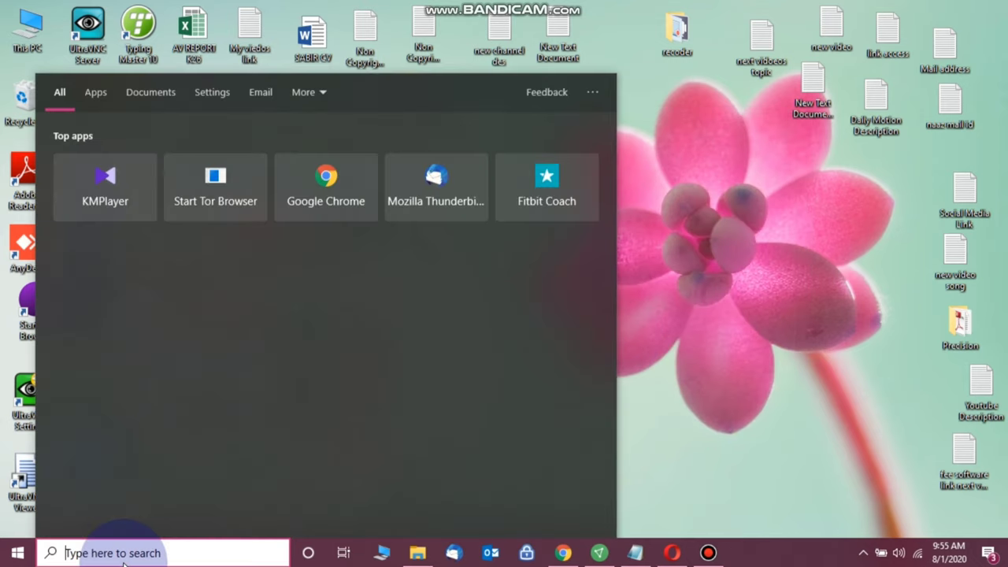
text(contr)
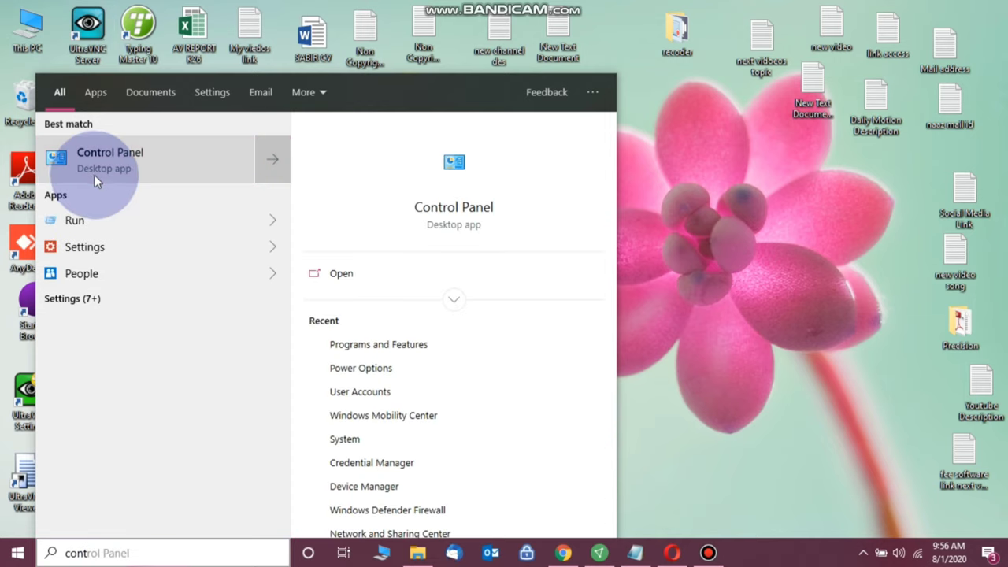
click(93, 174)
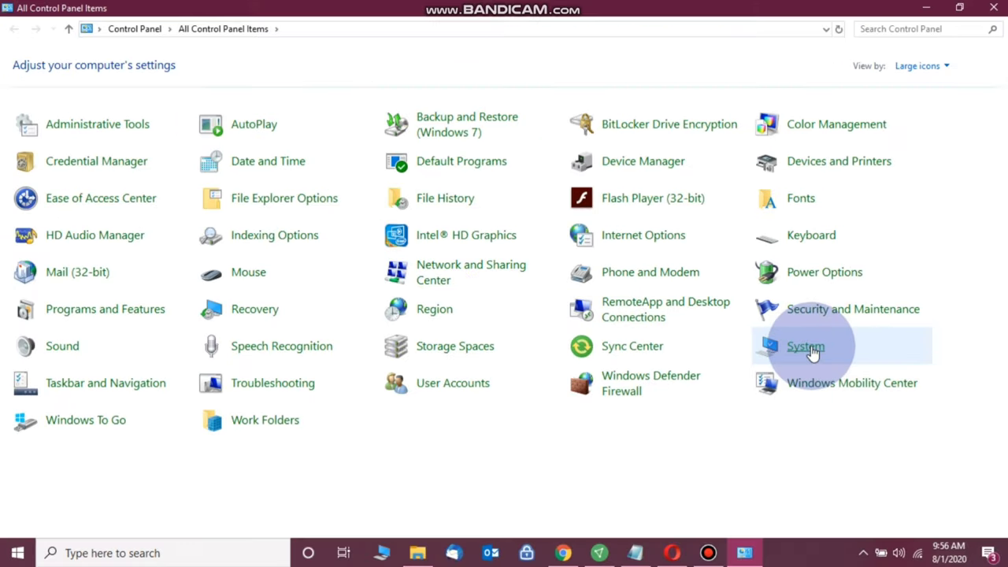
click(811, 348)
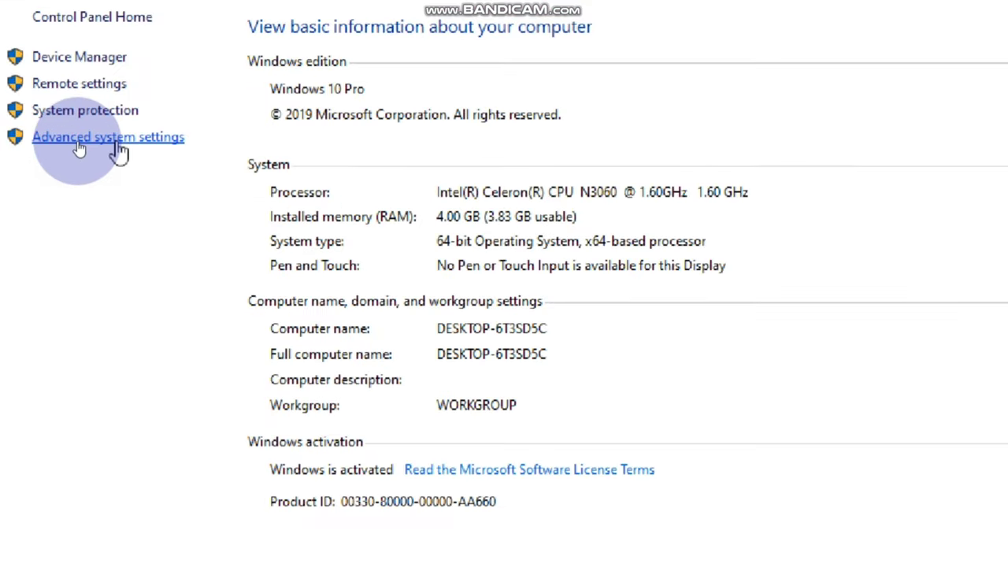
click(78, 147)
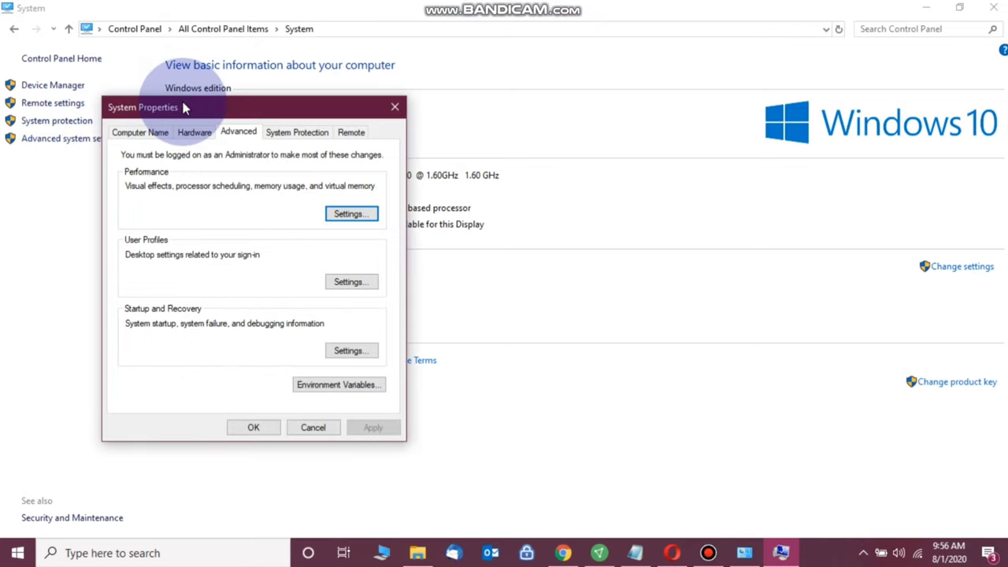
drag(199, 106, 274, 111)
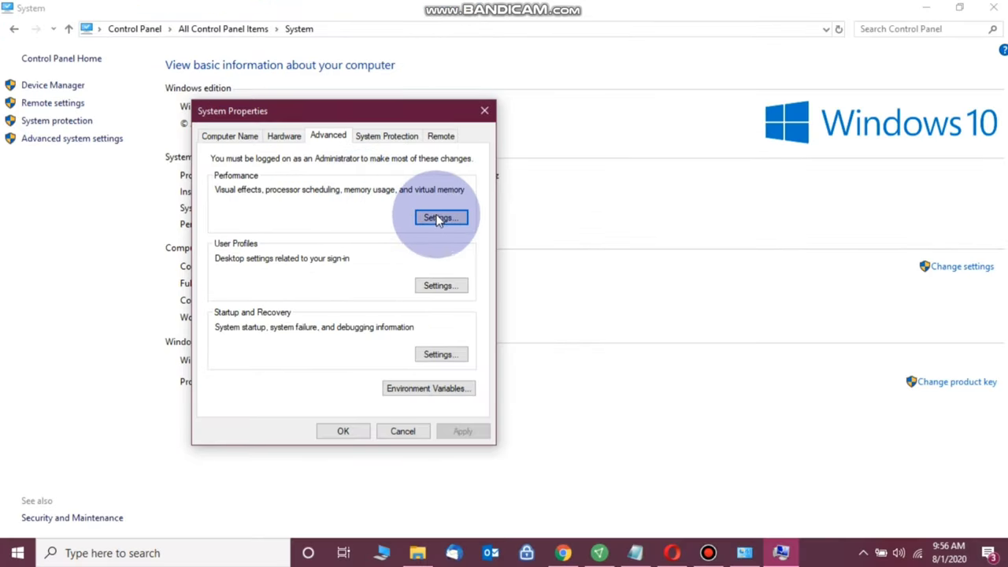
click(439, 218)
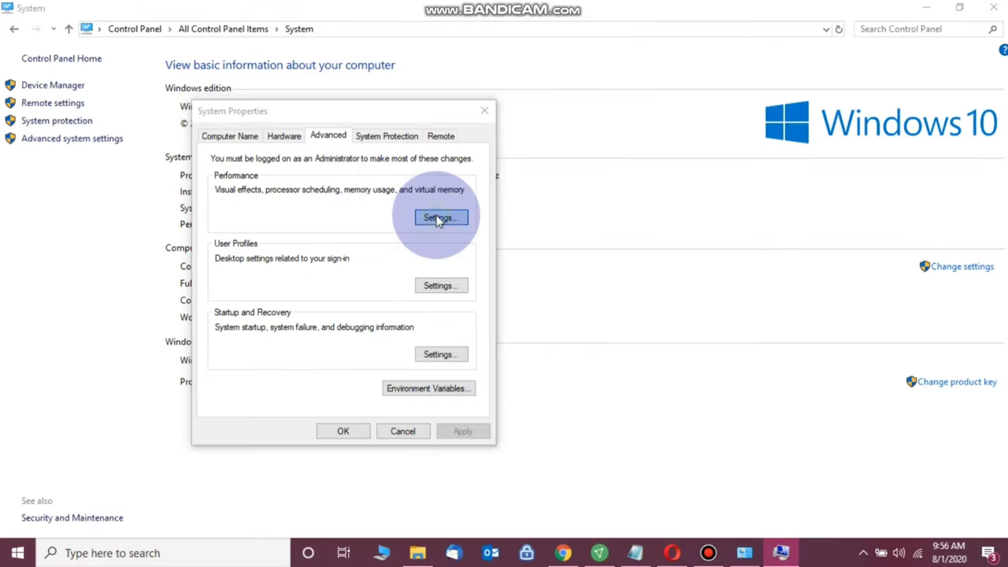
drag(388, 97, 510, 47)
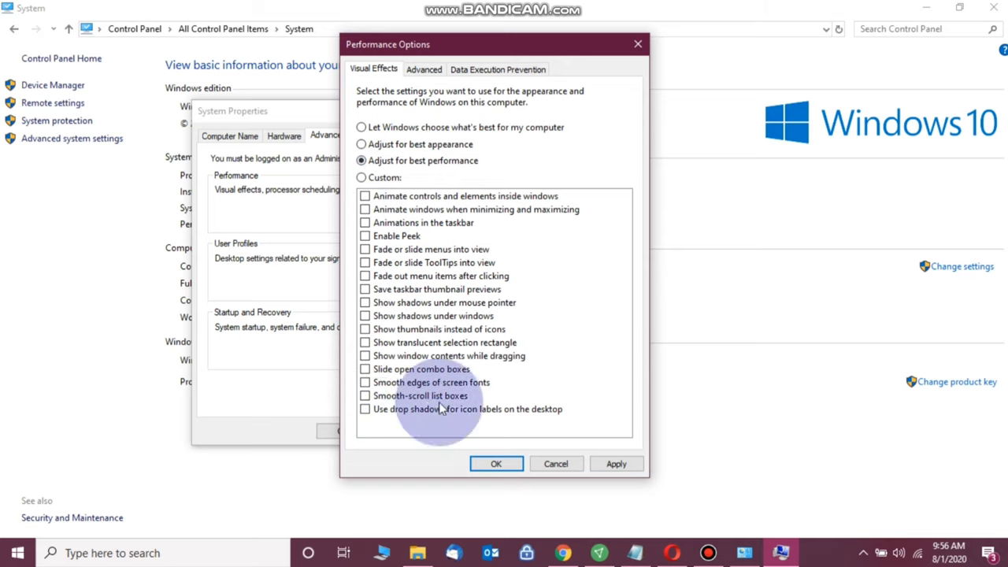
- Try custom visual effects by enabling and then clearing the shadows under windows and under the mouse pointer
click(379, 178)
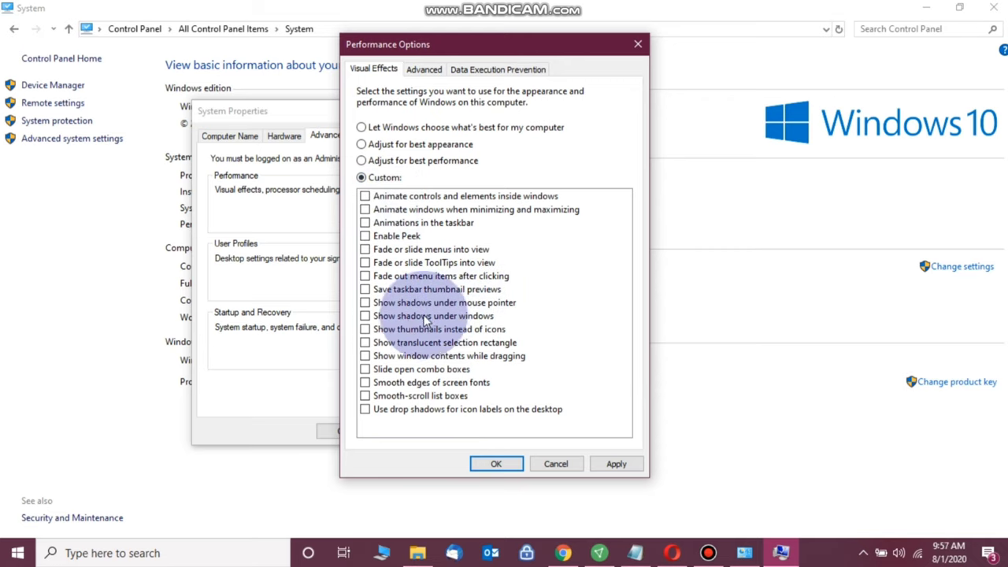
click(395, 321)
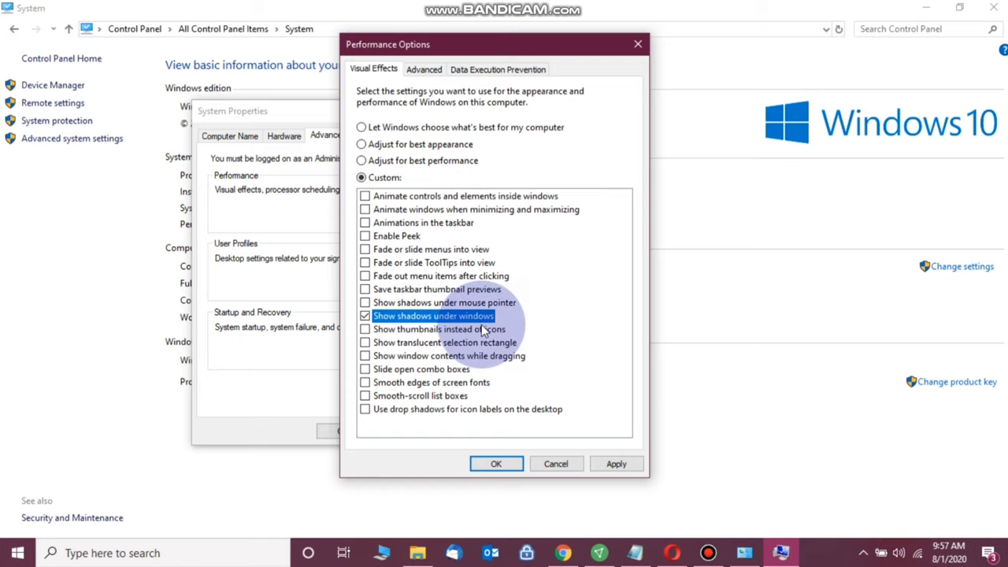
click(464, 305)
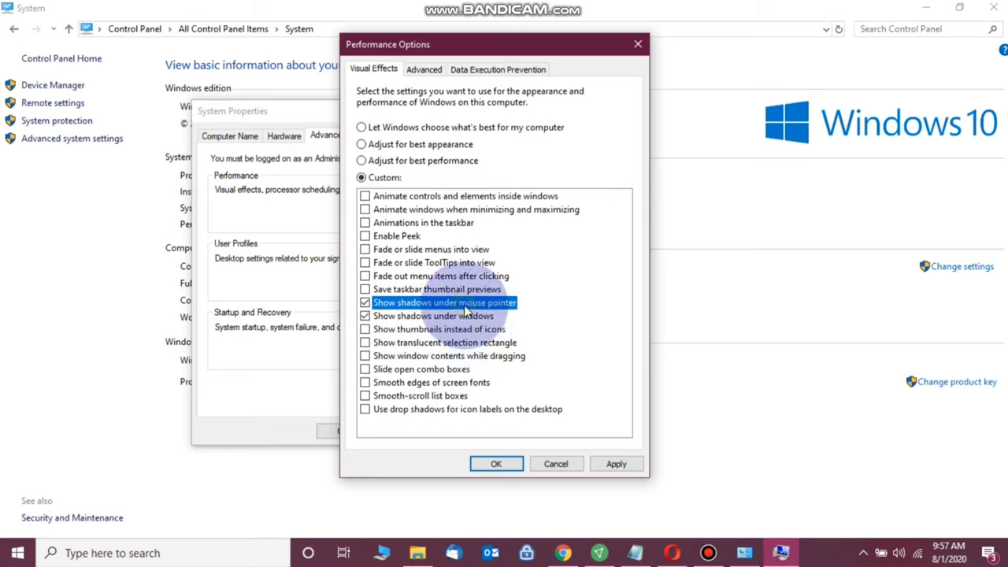
click(464, 316)
click(464, 303)
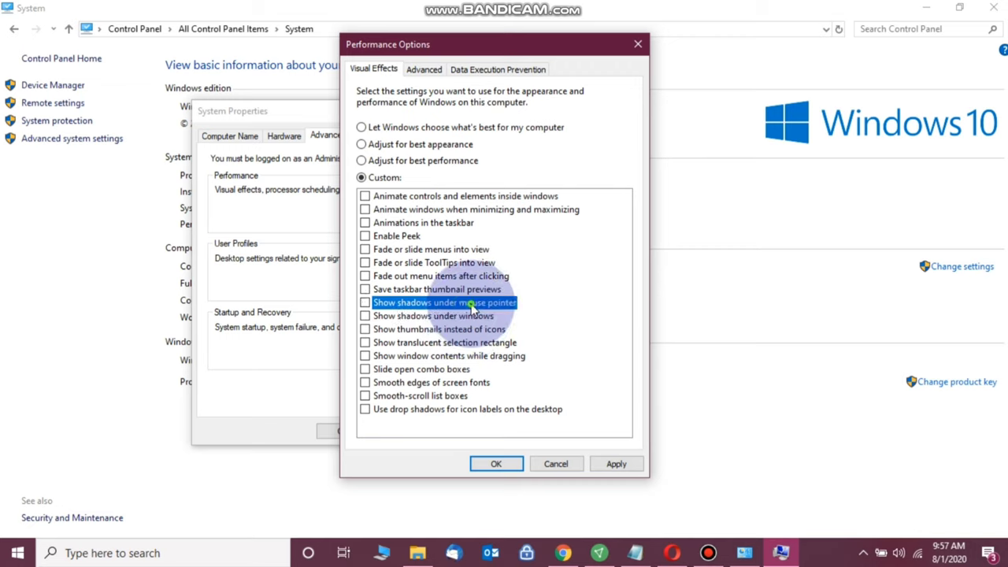
- Apply the "Adjust for best performance" visual effects, close System Properties and the System window, and refresh the desktop
click(399, 163)
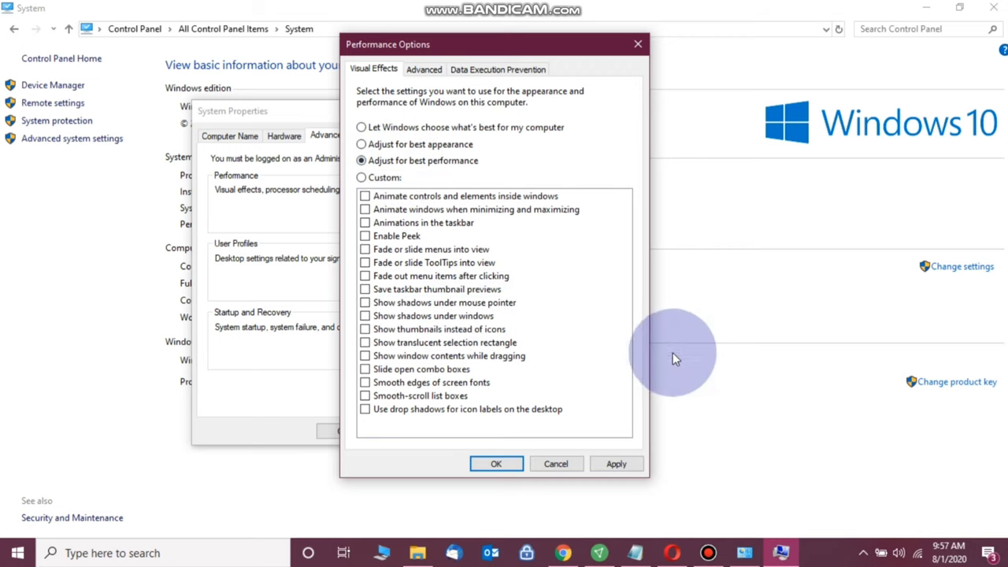
click(619, 466)
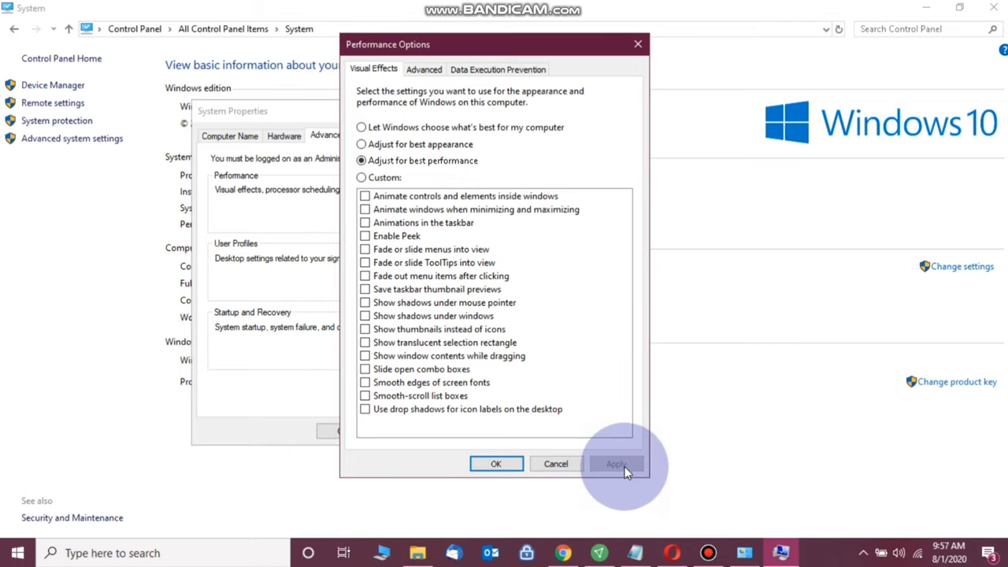
click(496, 464)
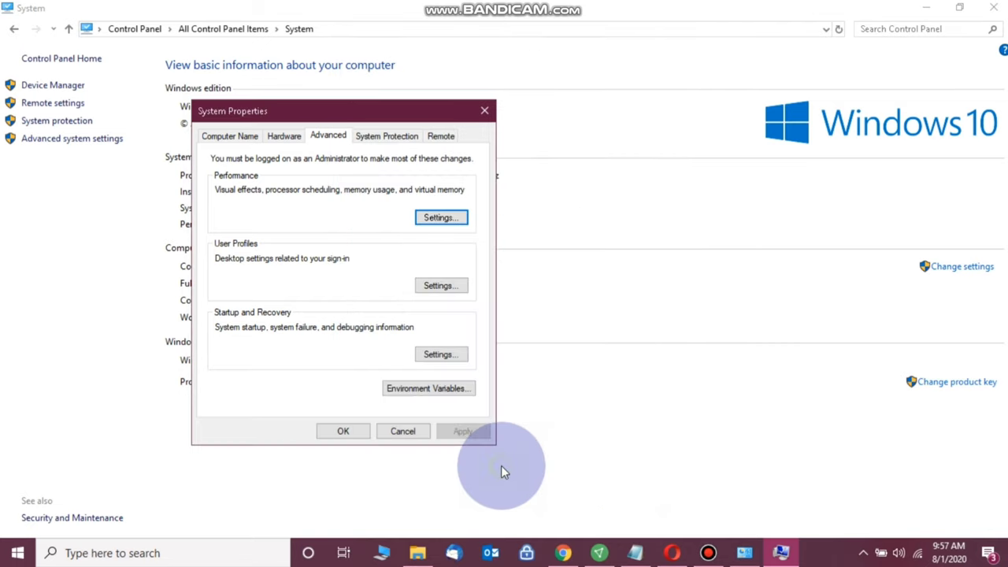
click(344, 432)
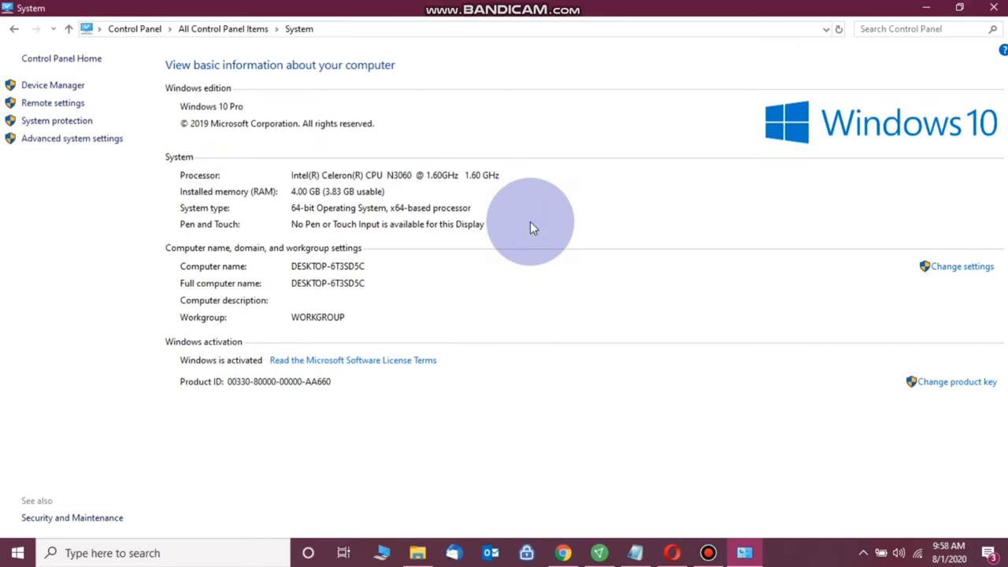
click(991, 7)
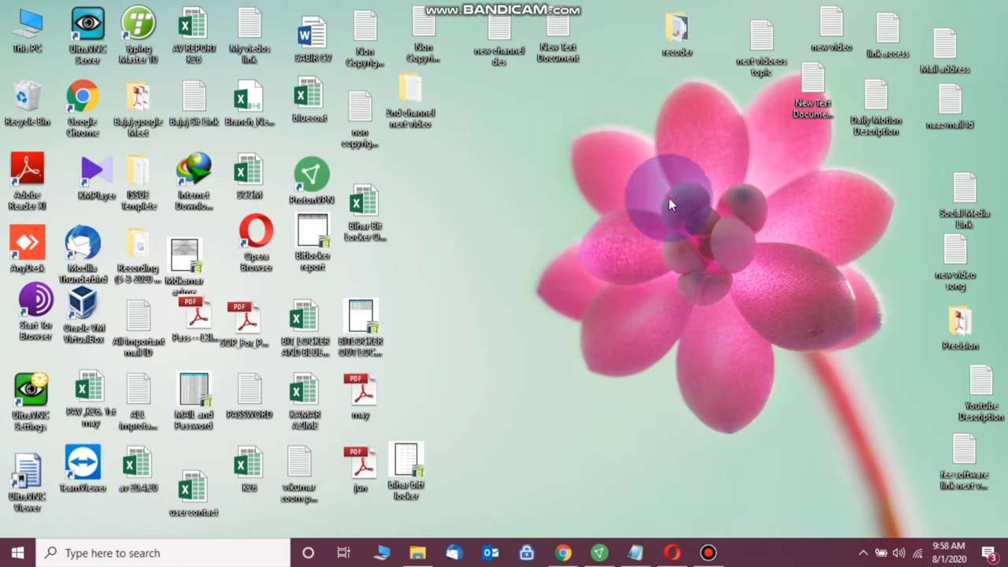
right_click(669, 198)
click(718, 250)
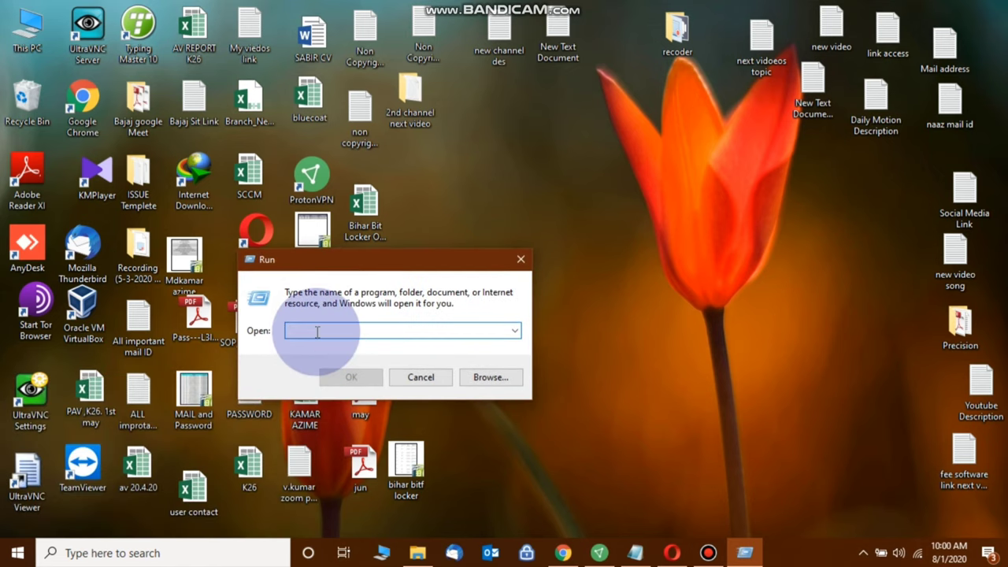
- Launch Registry Editor by running the command "regedit"
text(re)
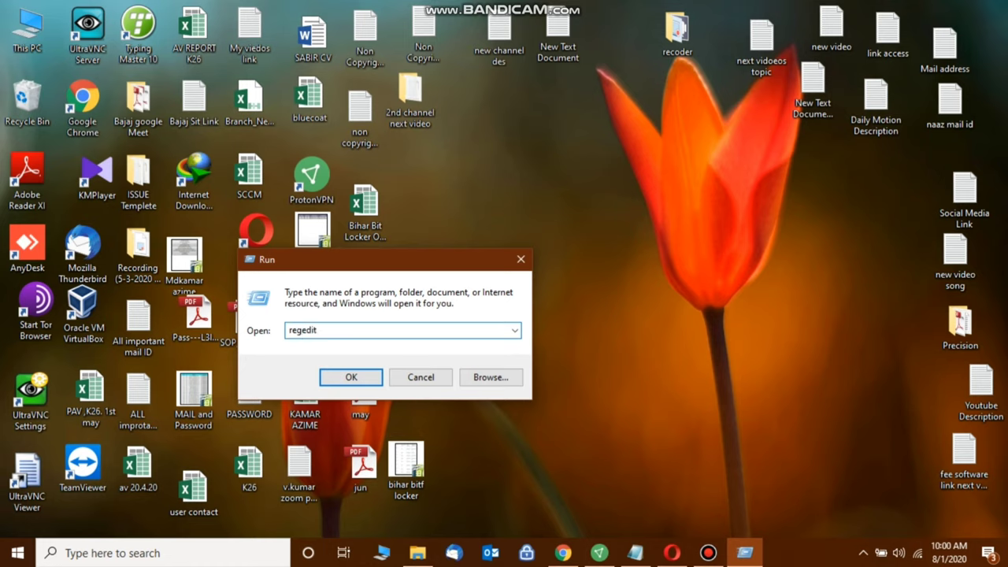
text(gedit)
click(348, 375)
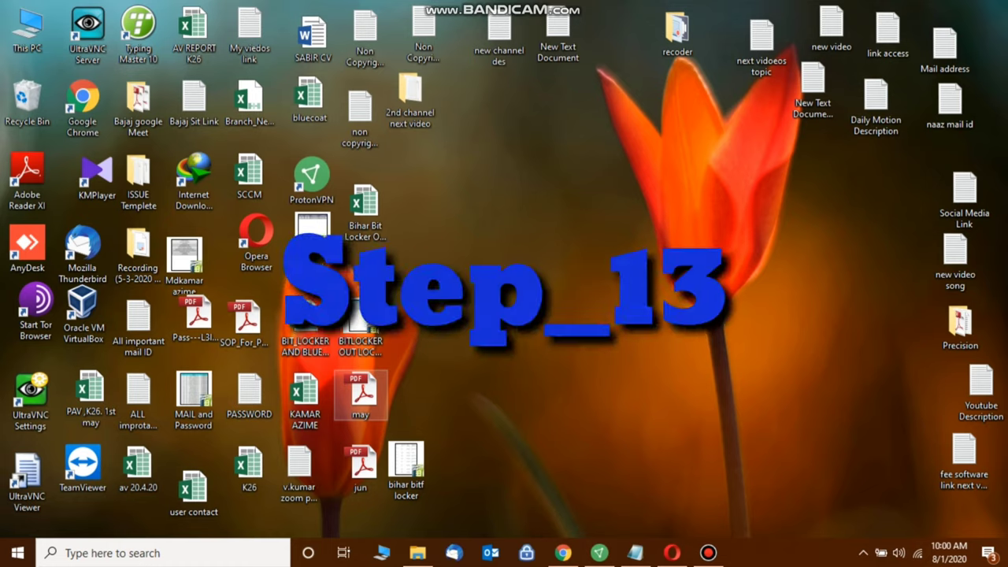
click(426, 377)
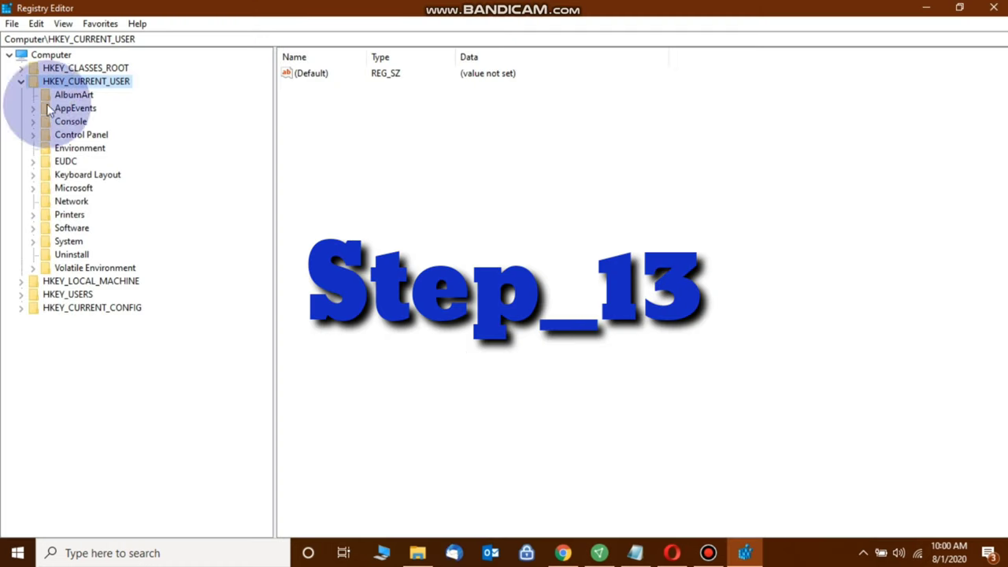
- Expand HKEY_CURRENT_USER and its Control Panel key in the registry tree, and open the Mouse key
click(21, 82)
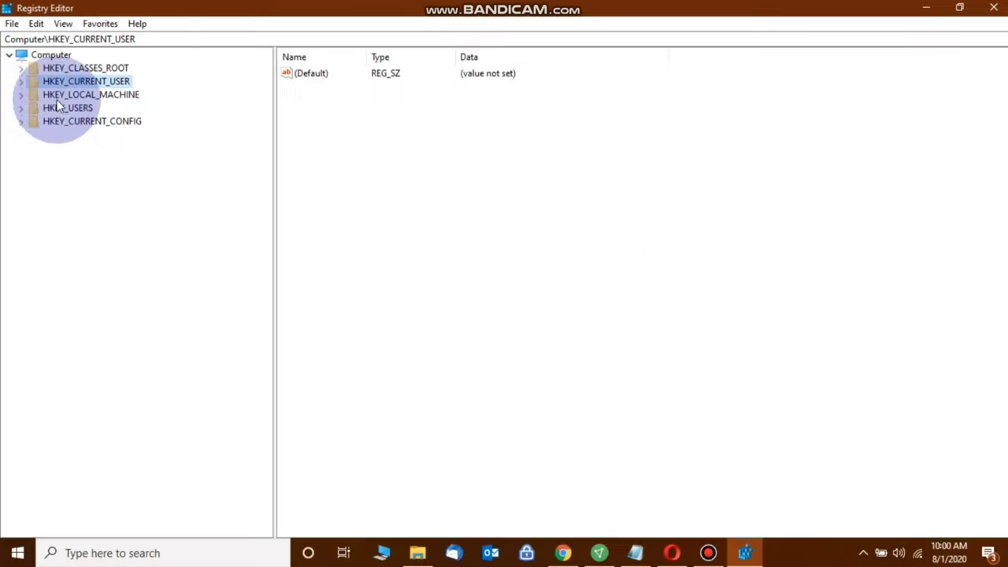
click(52, 93)
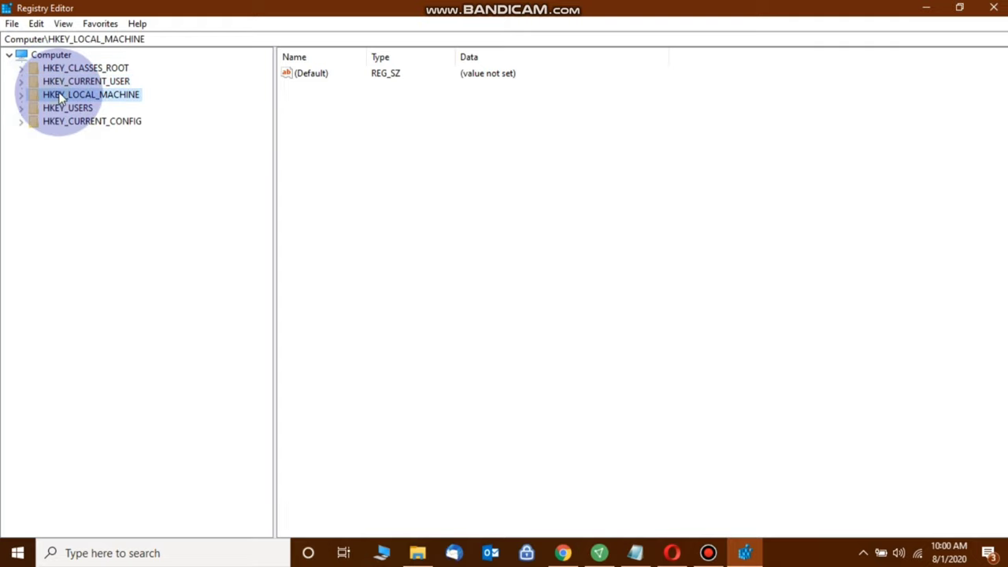
click(69, 82)
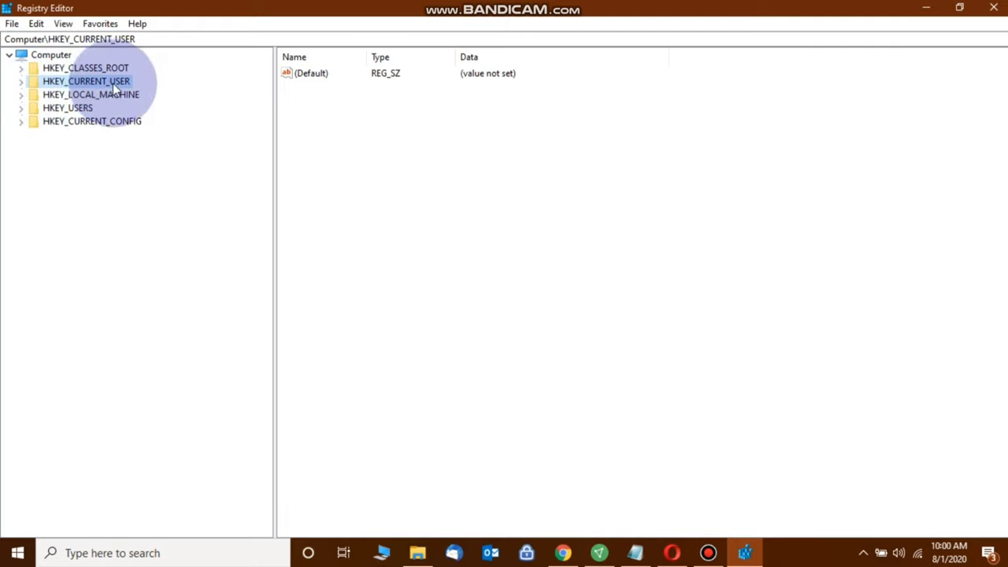
click(21, 82)
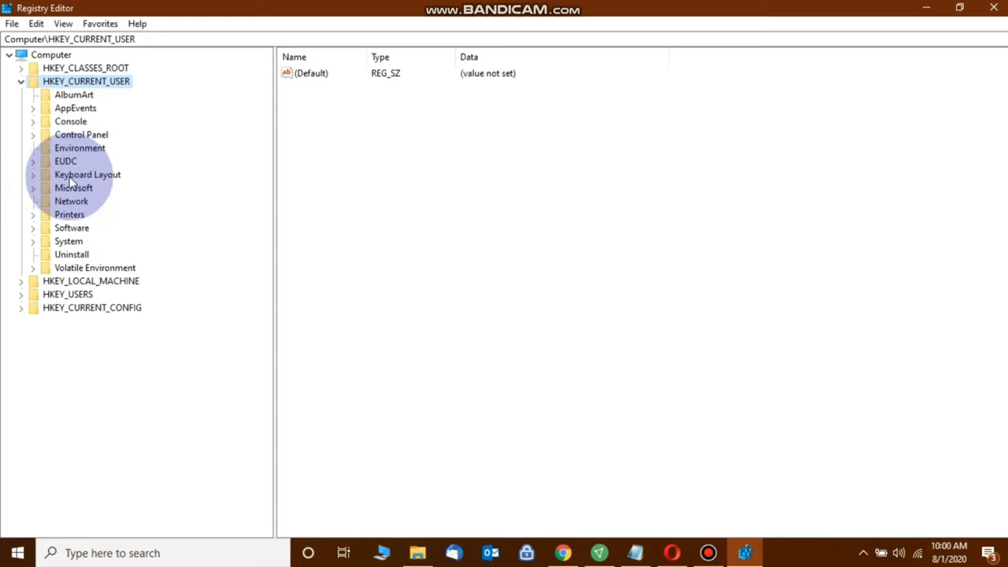
click(33, 134)
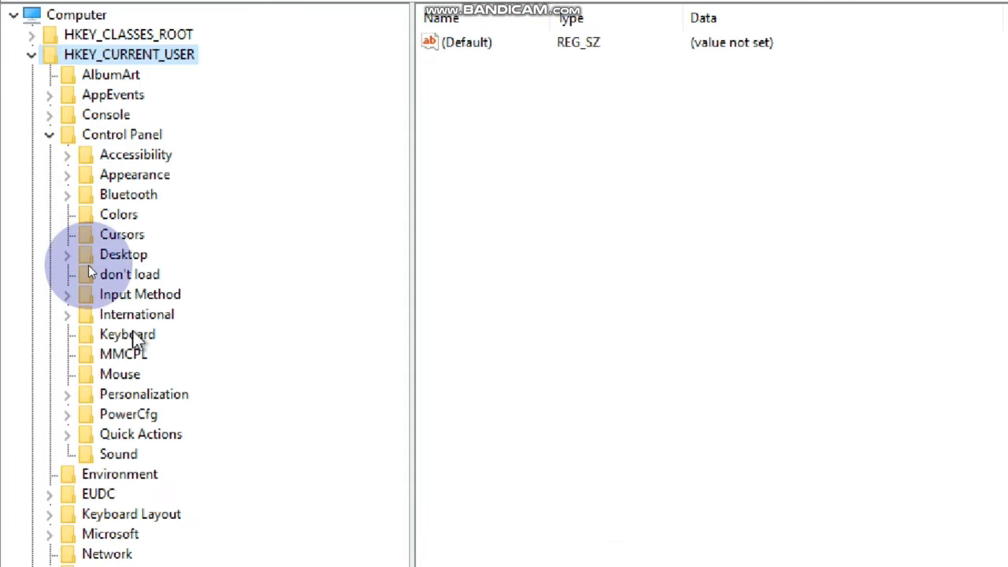
click(126, 376)
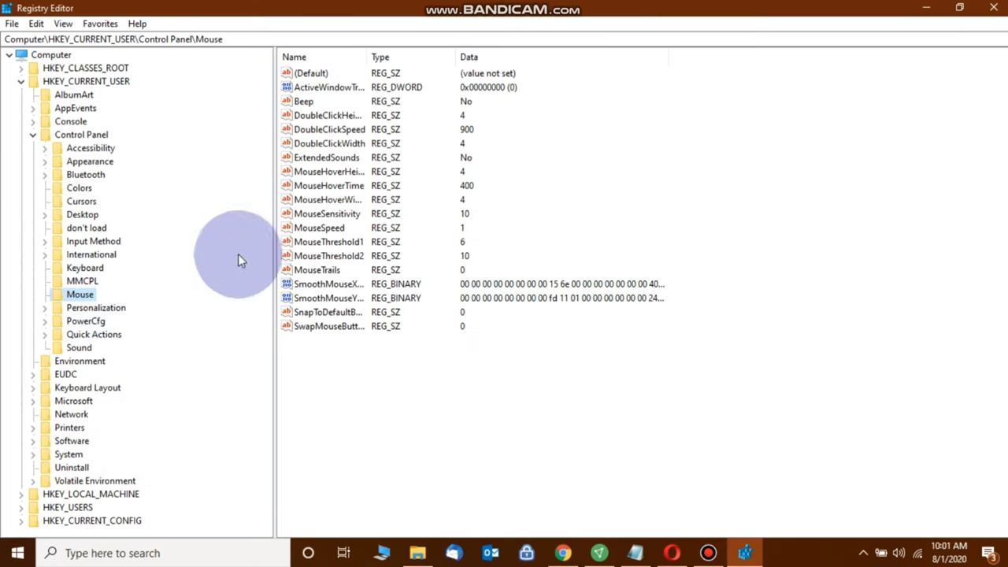
- Set the value data of MouseHoverTime in the Mouse key to 10
click(386, 192)
click(350, 187)
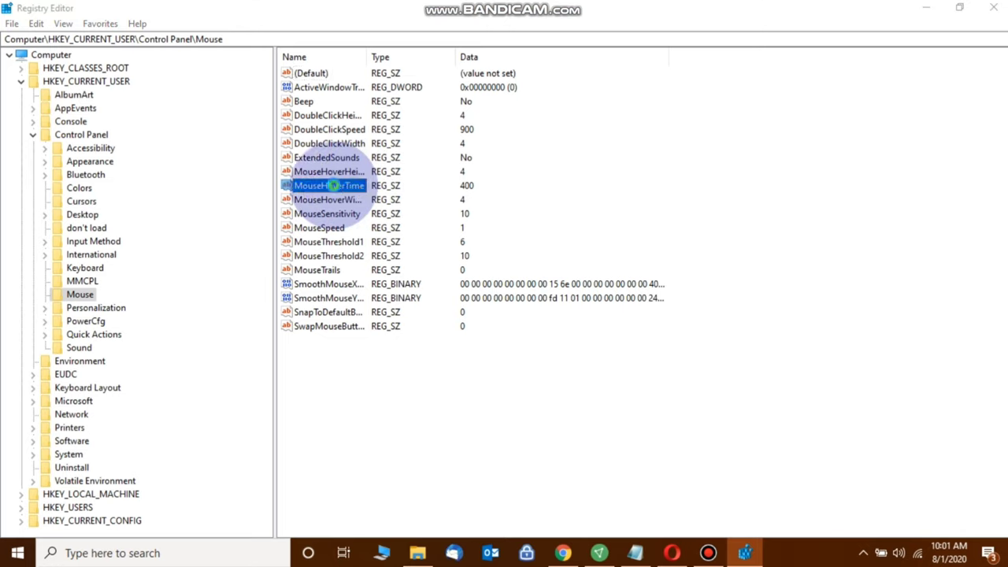
double_click(334, 186)
drag(170, 77, 275, 111)
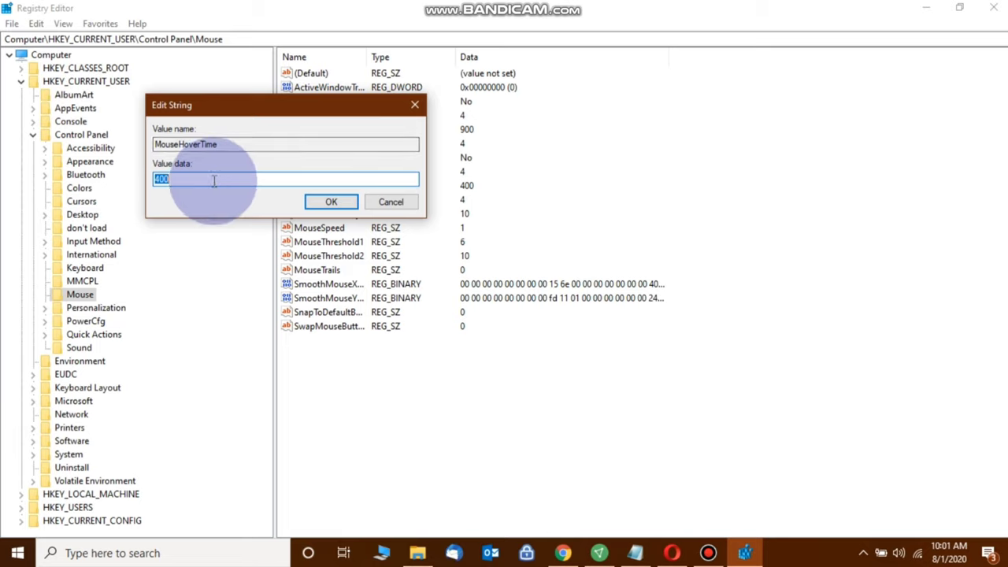
click(260, 179)
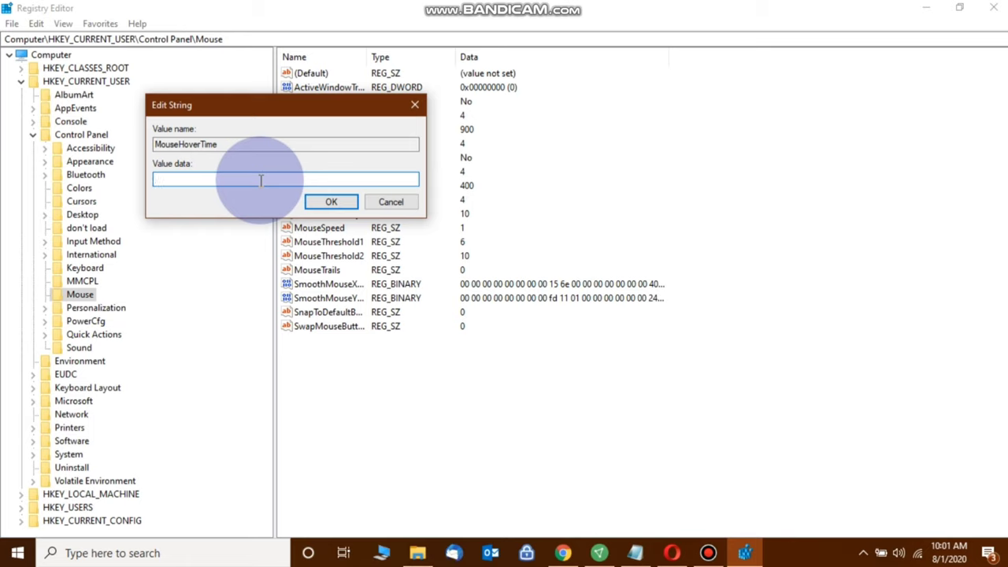
text(10)
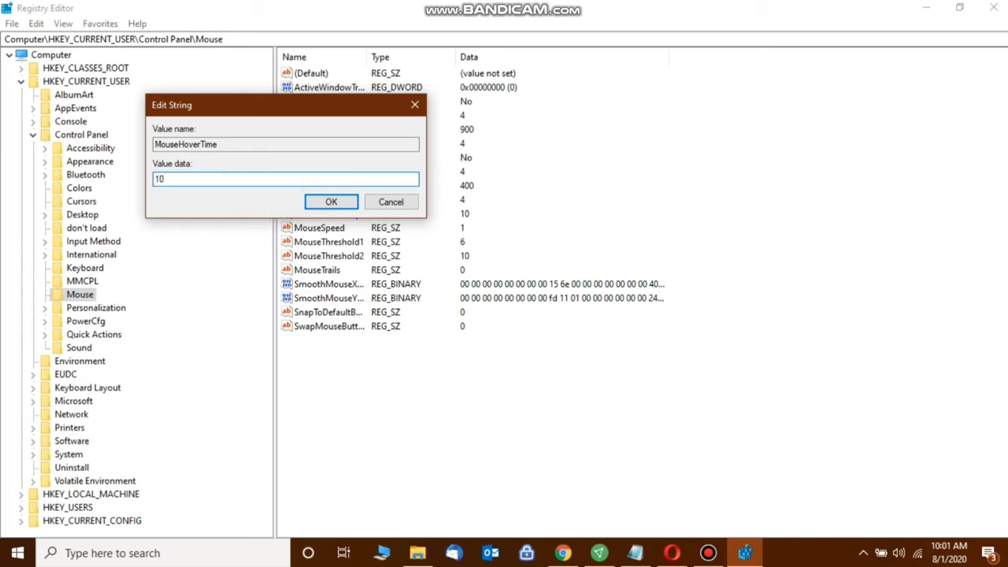
click(330, 202)
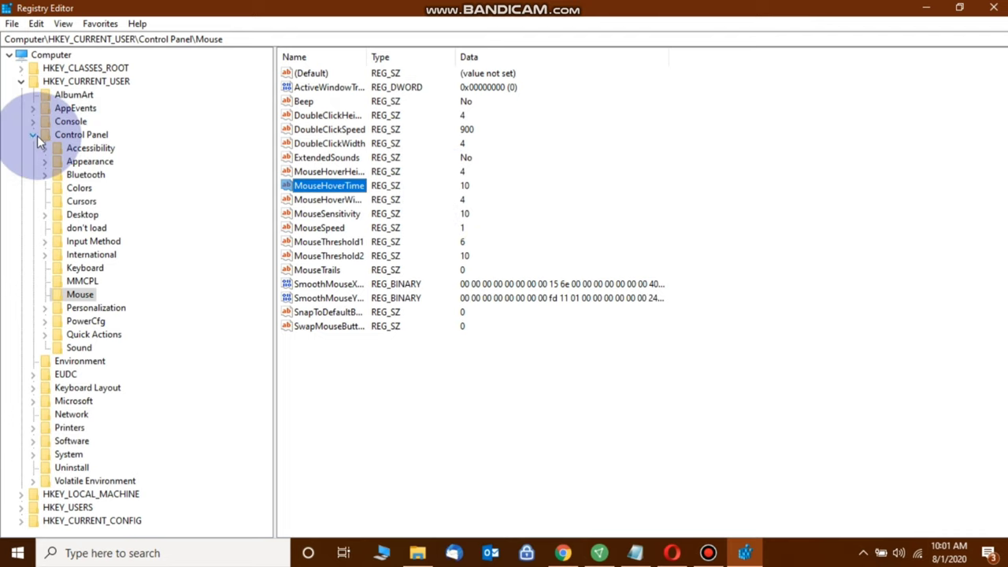
- Open the Desktop key under Control Panel and set the value data of MenuShowDelay to 10
click(79, 216)
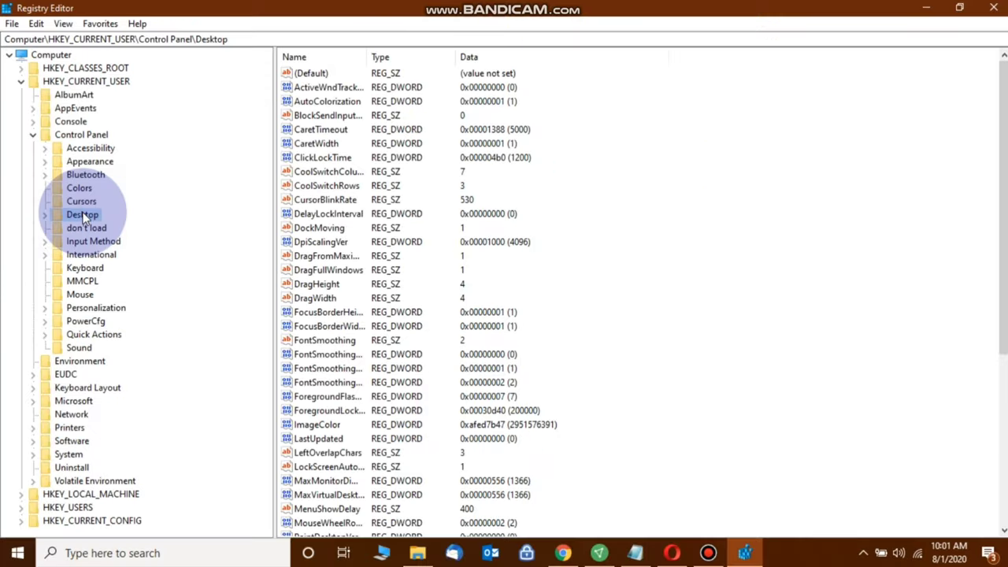
click(296, 241)
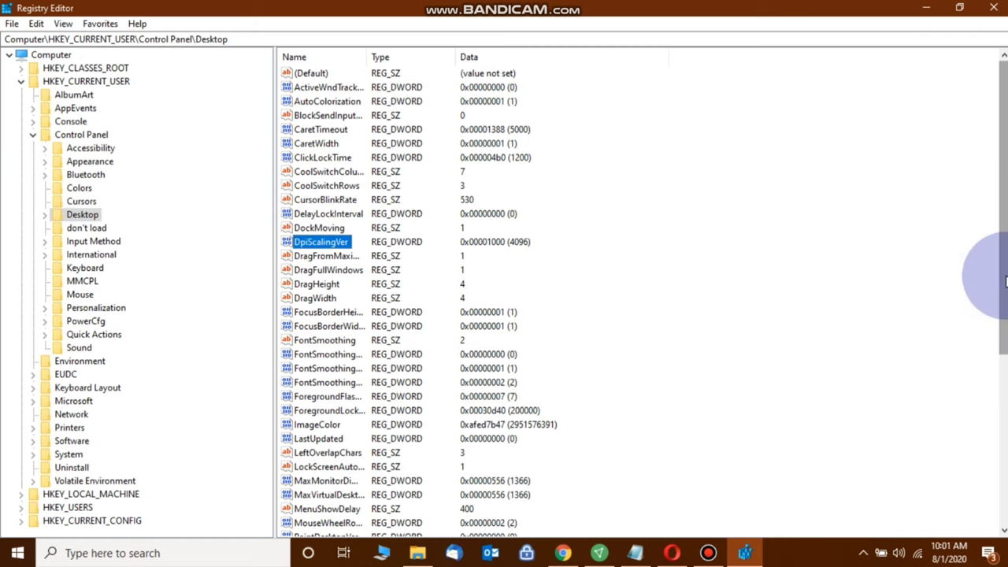
drag(1006, 285, 1006, 456)
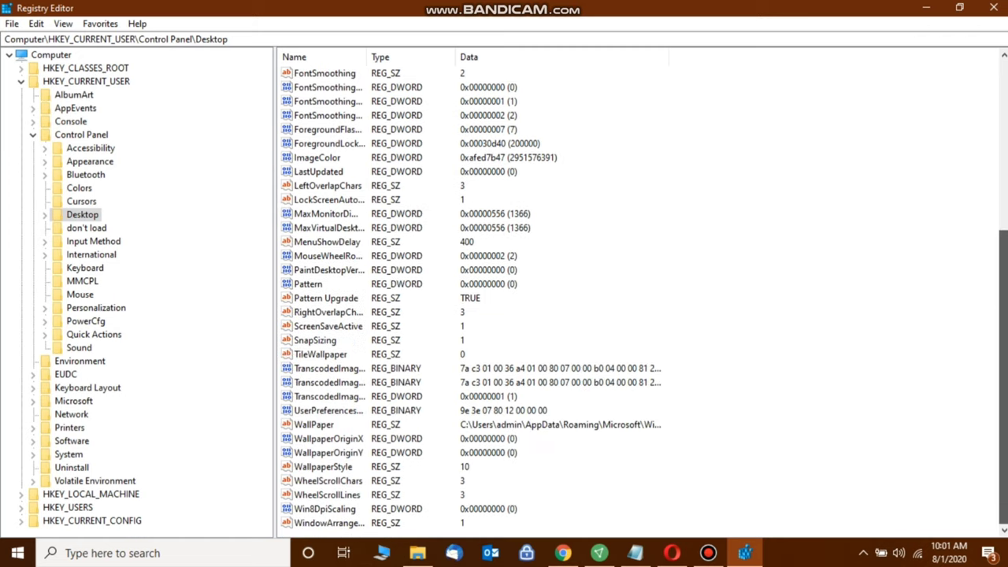
click(336, 441)
key(m)
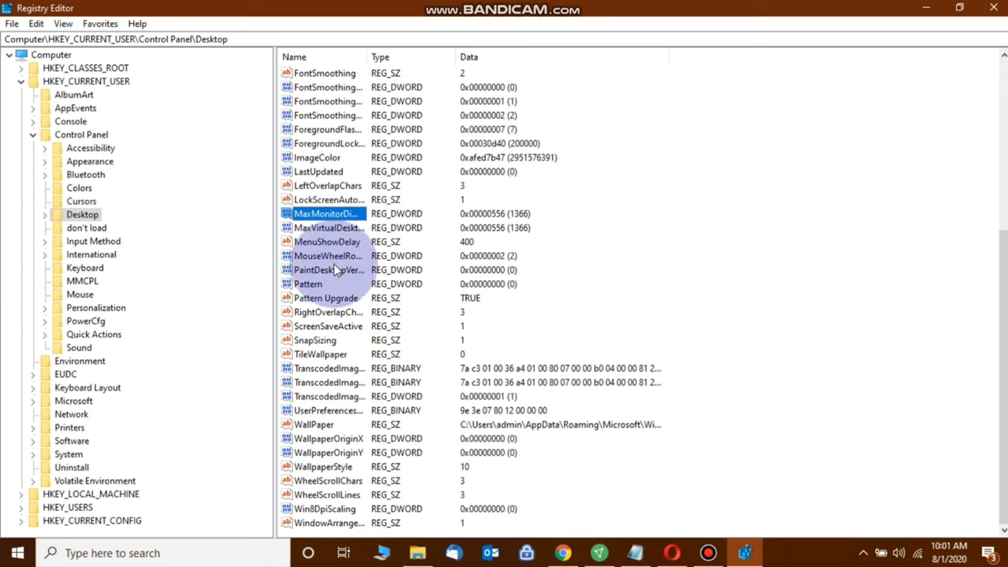
click(332, 244)
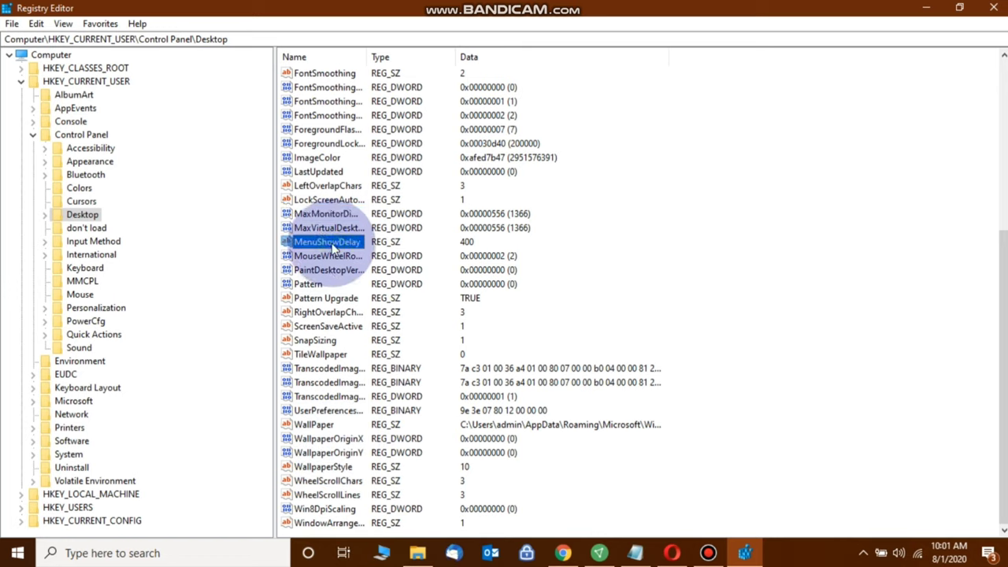
double_click(332, 245)
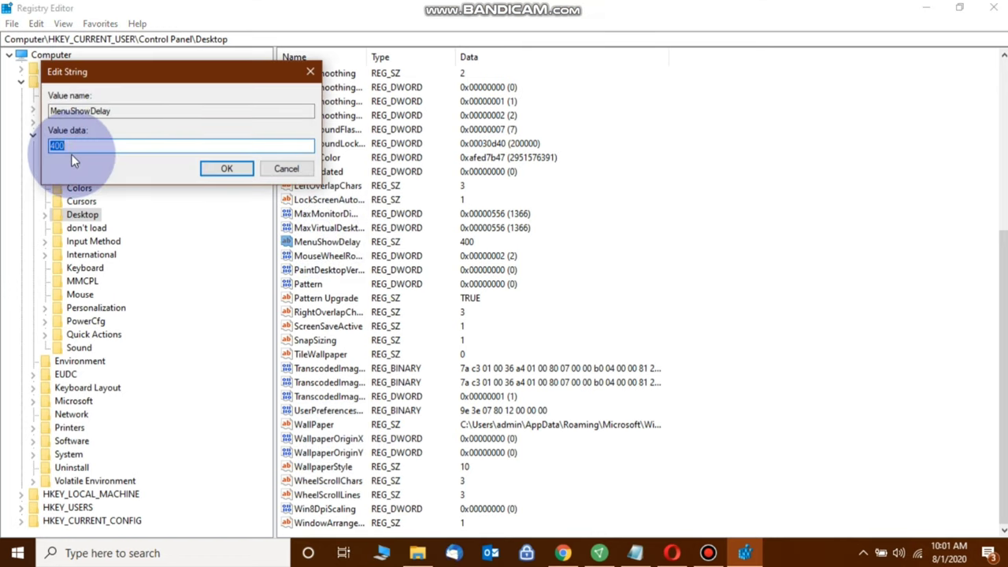
text(10)
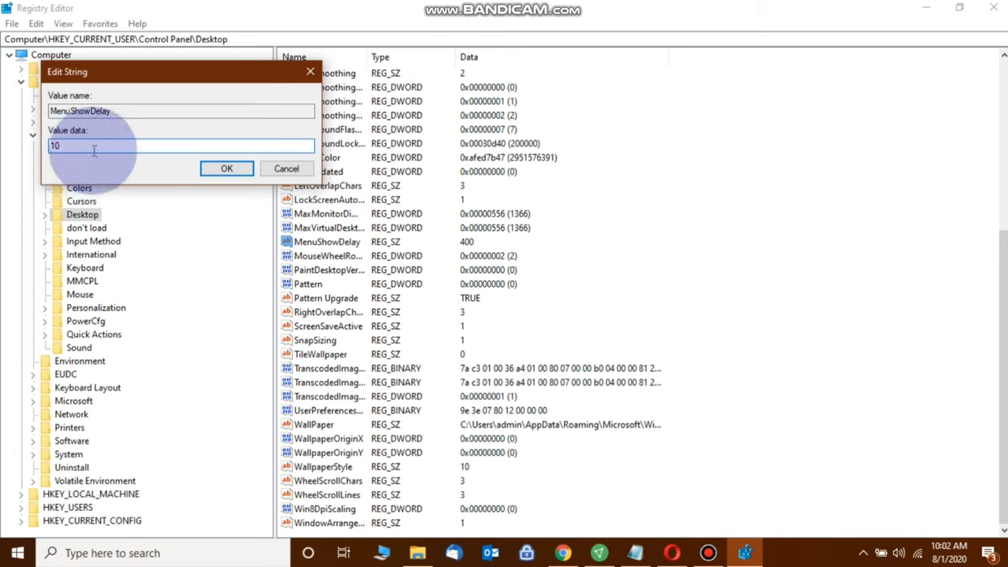
click(225, 170)
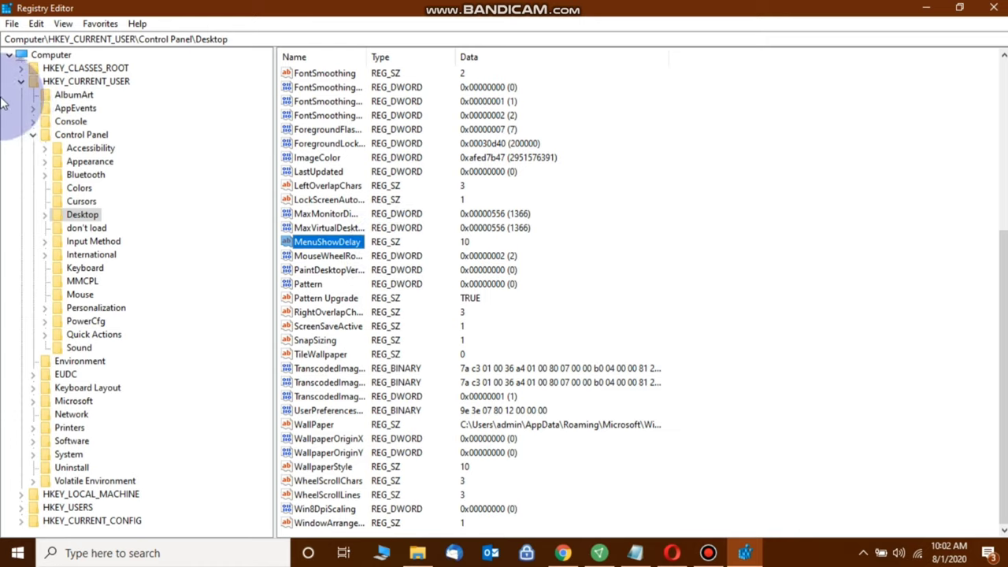
- Collapse the Control Panel and HKEY_CURRENT_USER keys in the registry tree, and refresh the desktop
click(32, 134)
click(21, 81)
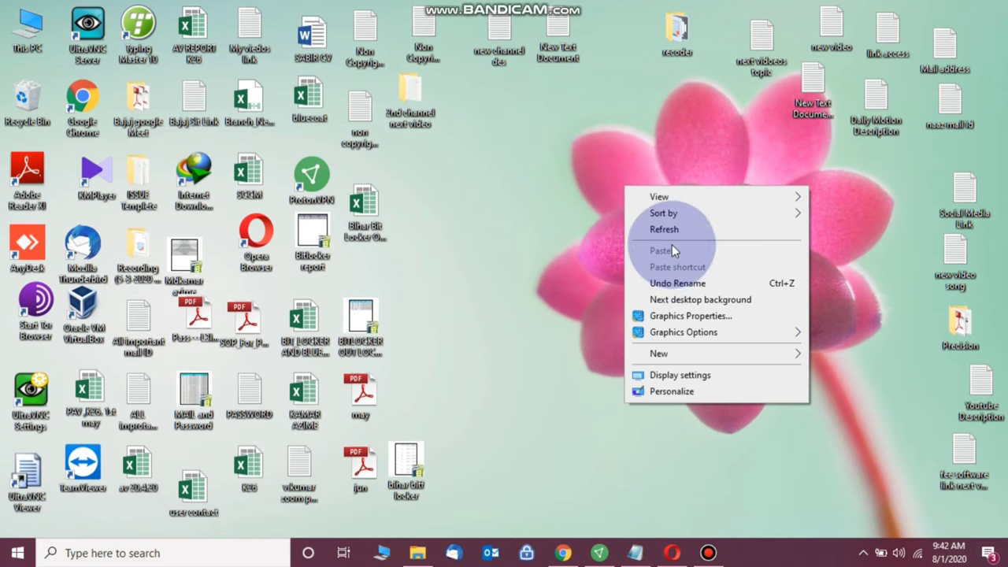
click(672, 232)
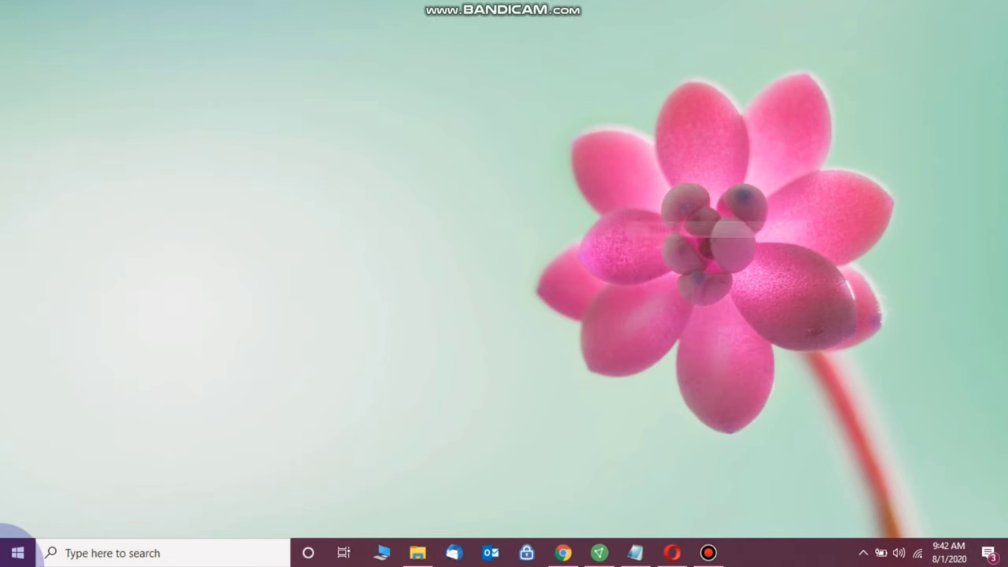
- Open Control Panel by searching for "cont", and activate the "High Performane" plan in Power Options before leaving the window
click(70, 560)
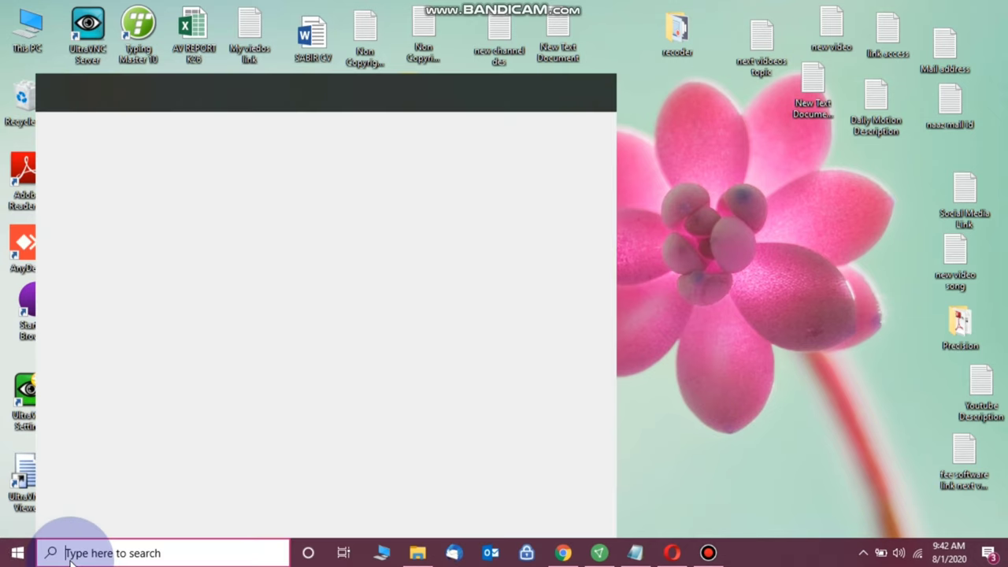
text(cont)
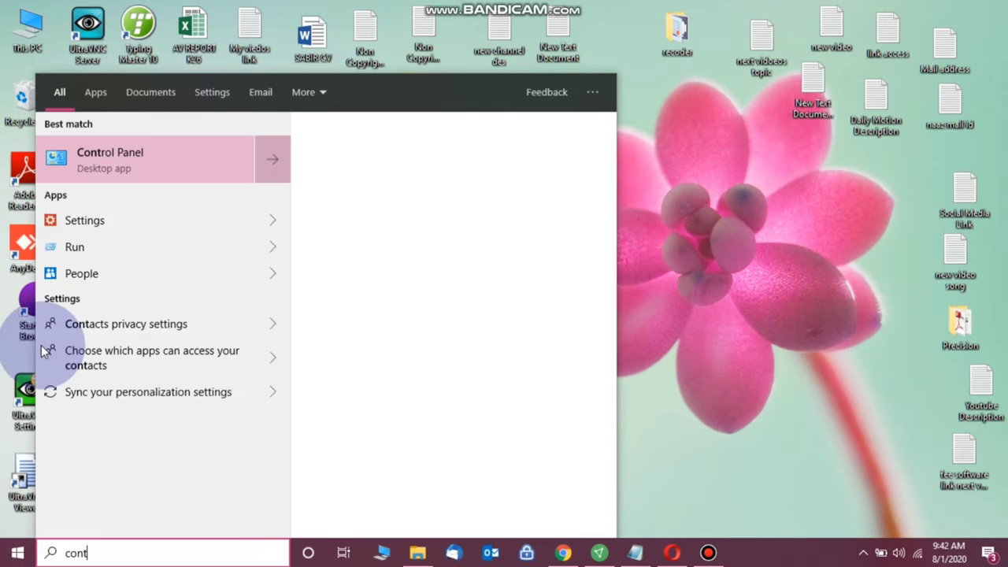
click(102, 163)
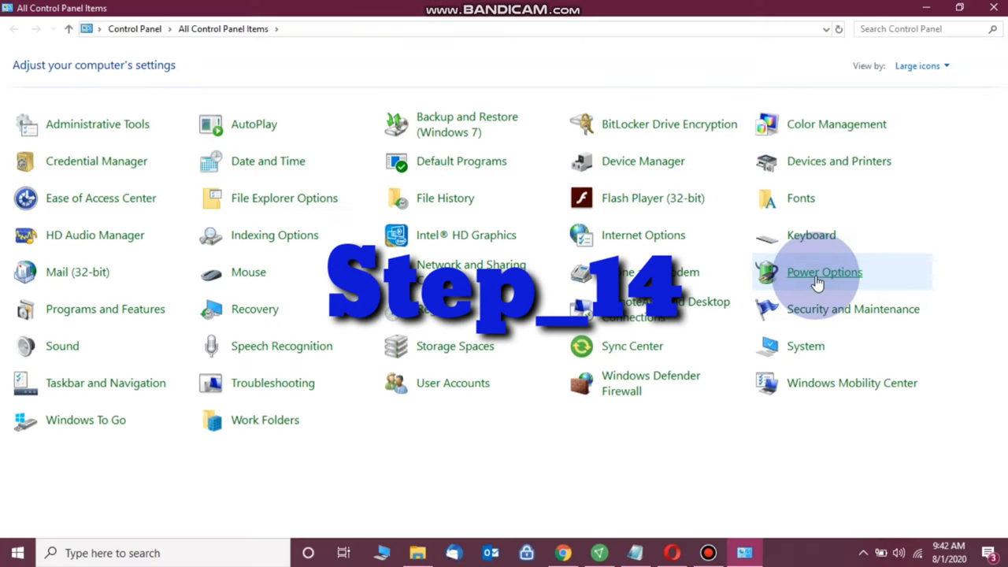
click(818, 277)
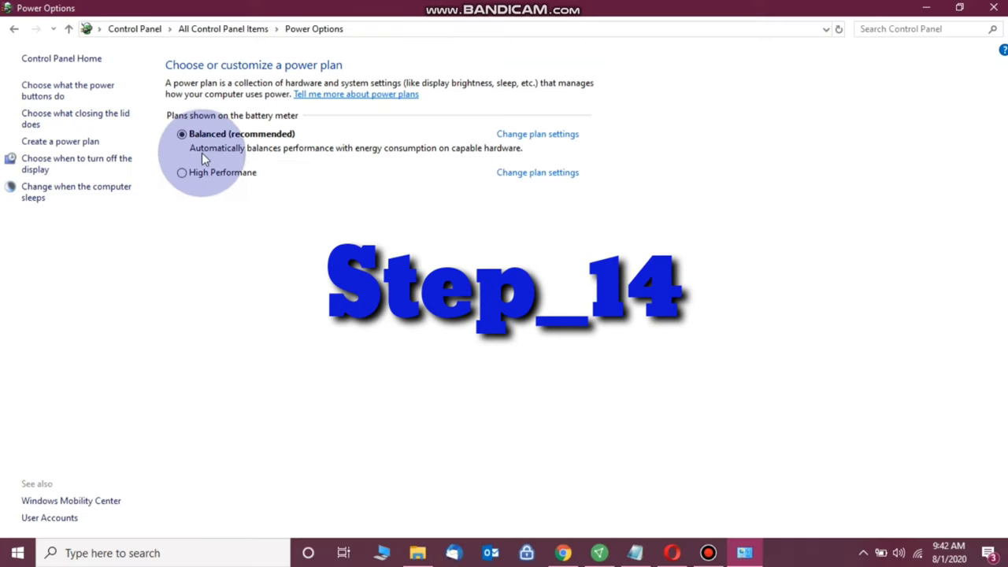
click(209, 180)
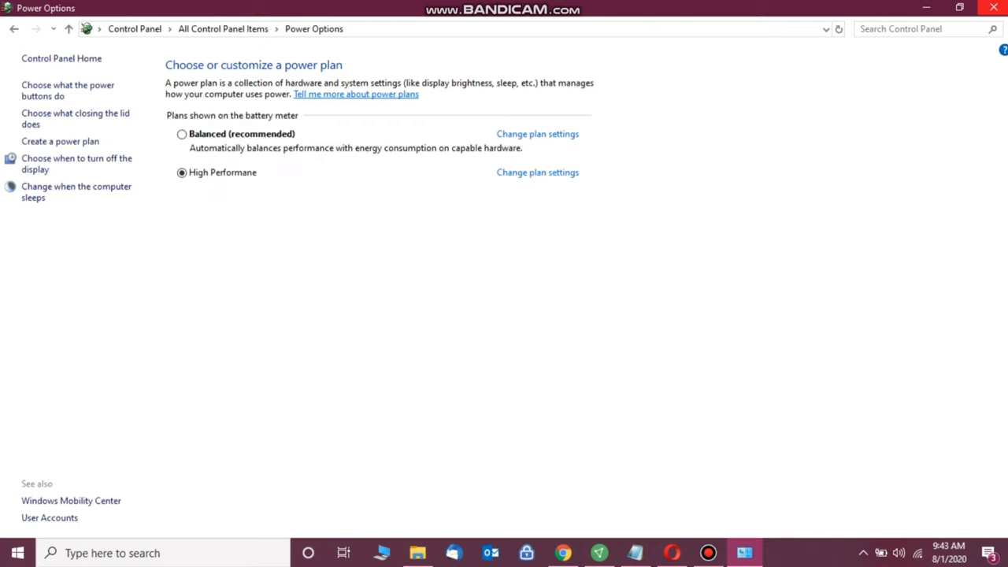
click(925, 9)
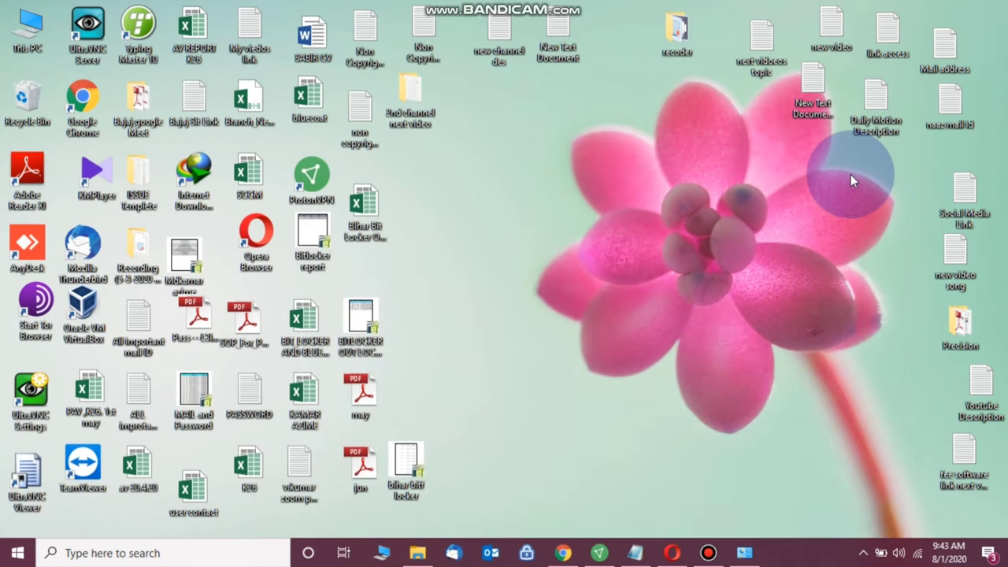
- Refresh the desktop
click(764, 255)
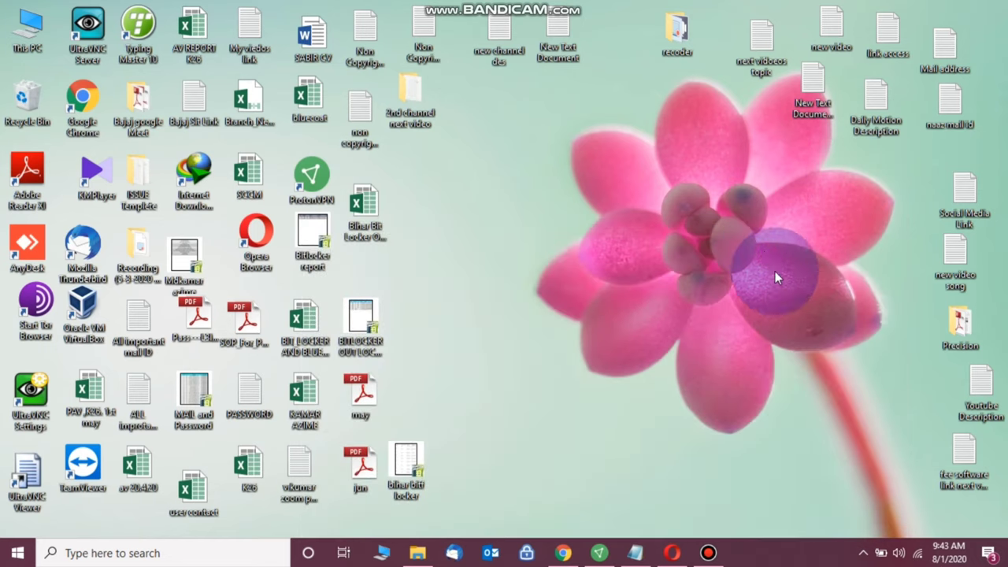
right_click(768, 260)
click(781, 294)
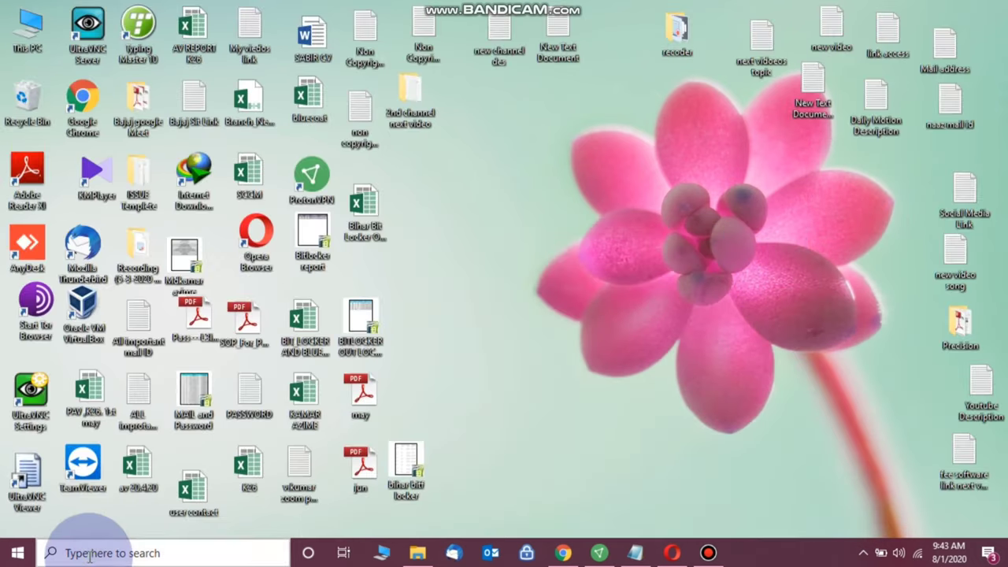
- Open Defragment and Optimize Drives by searching for "defre", and select the C: drive in the drive list
click(89, 554)
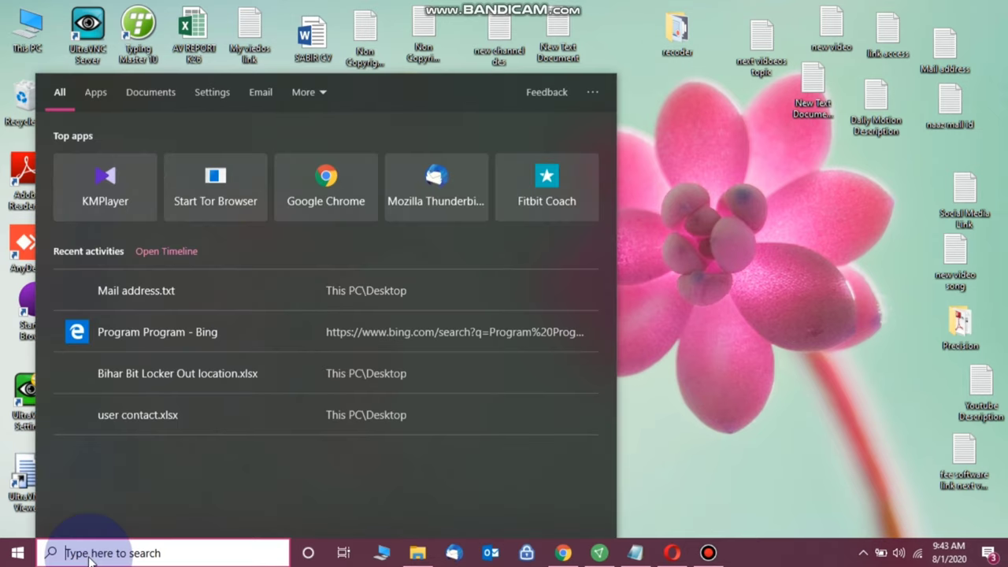
text(defre)
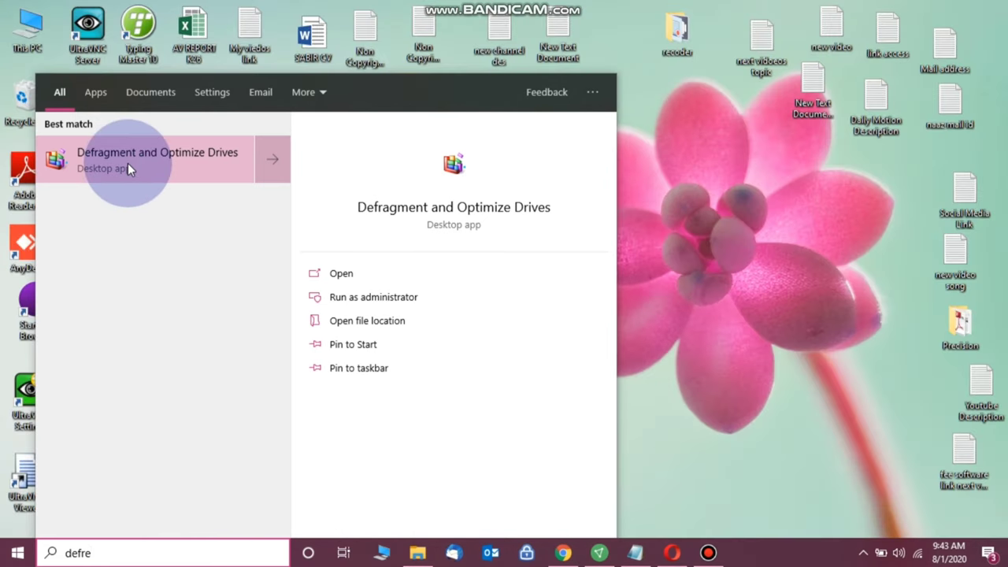
click(128, 163)
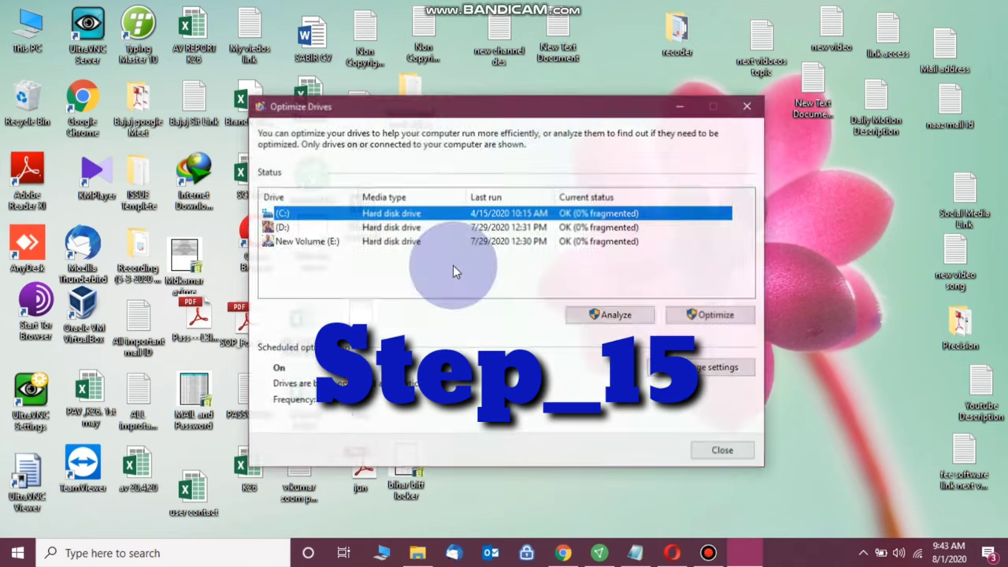
drag(511, 107, 511, 96)
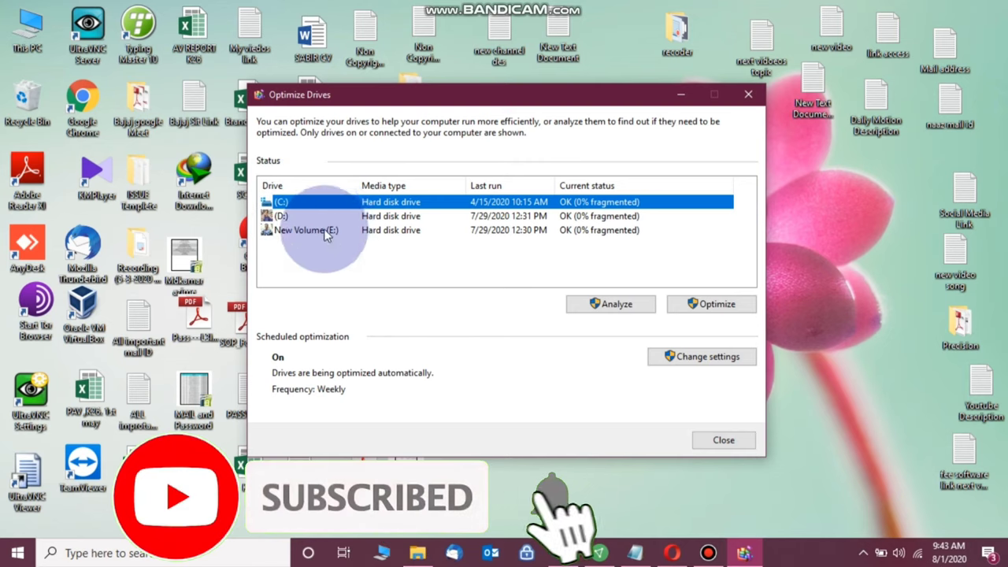
click(382, 215)
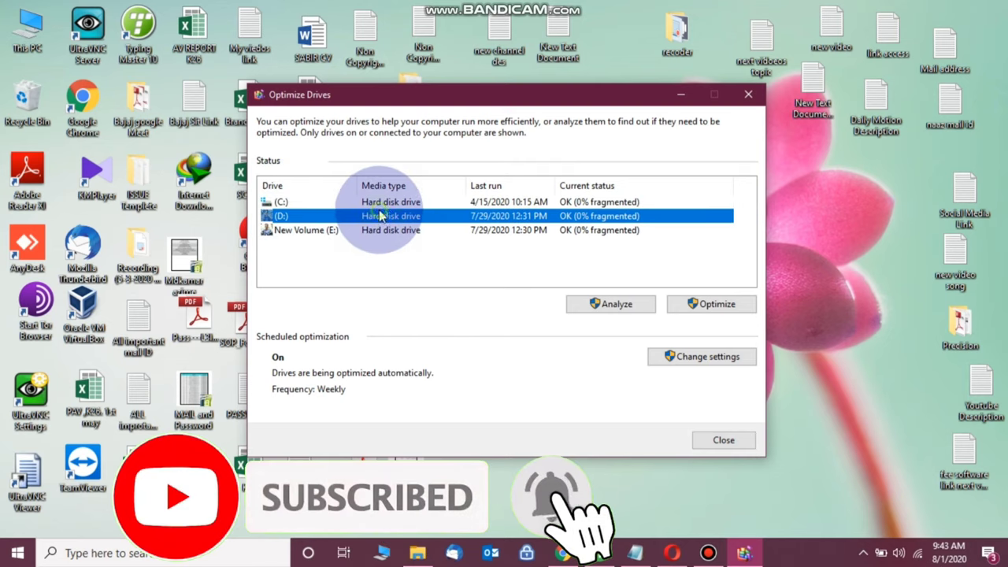
click(385, 203)
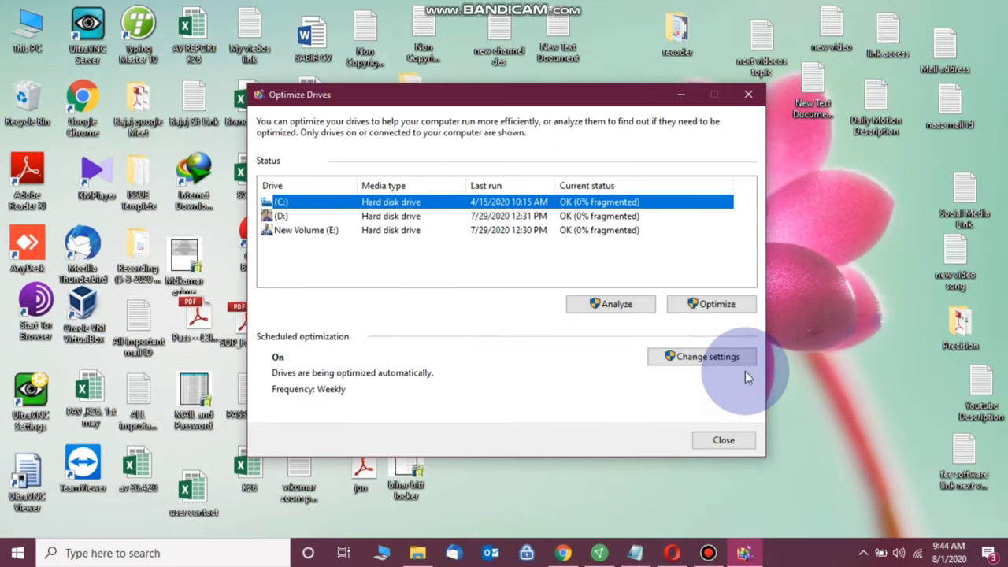
- Try the Daily and Weekly frequencies in the drive optimization schedule settings, and cancel the schedule dialog
click(718, 357)
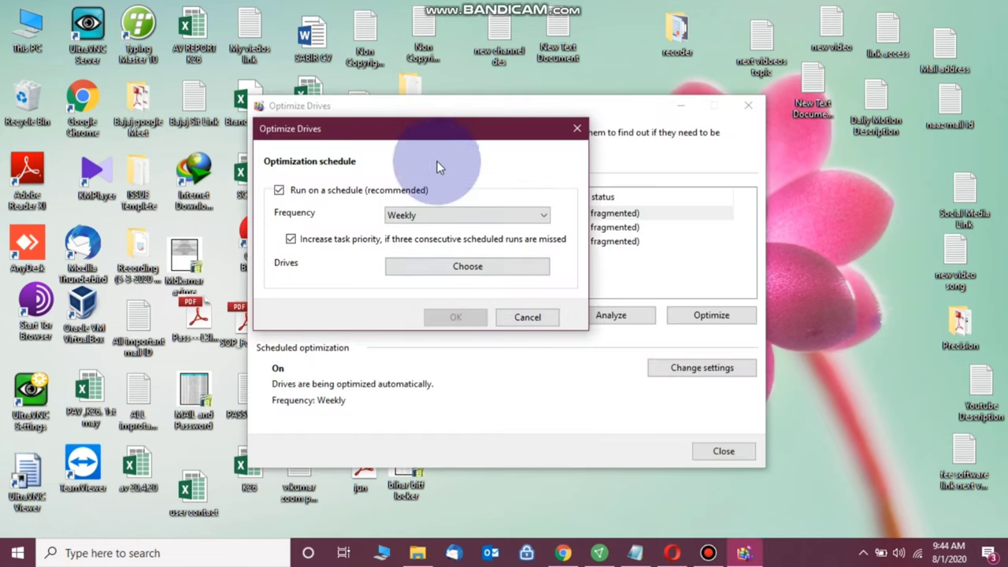
drag(398, 135, 440, 177)
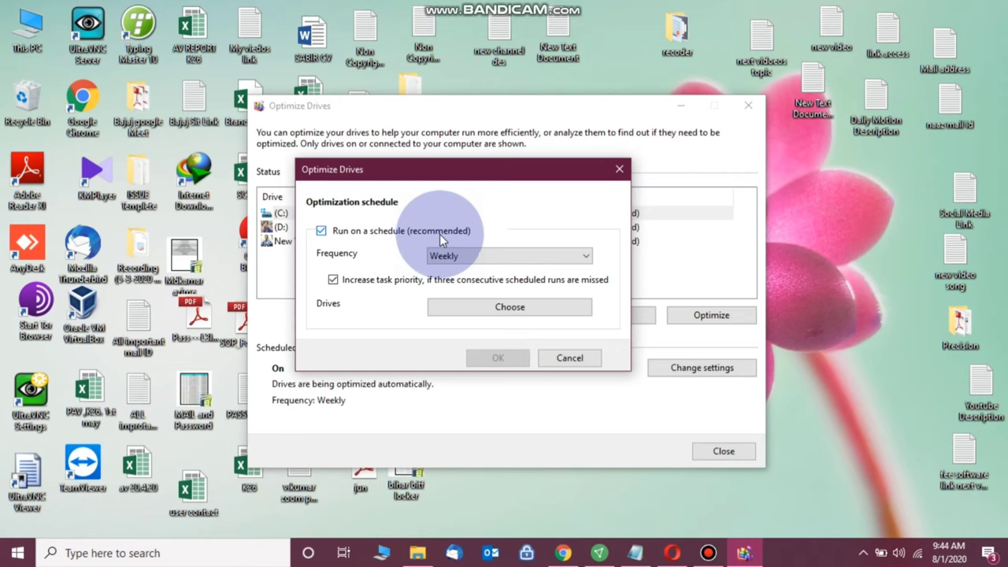
click(502, 264)
click(502, 264)
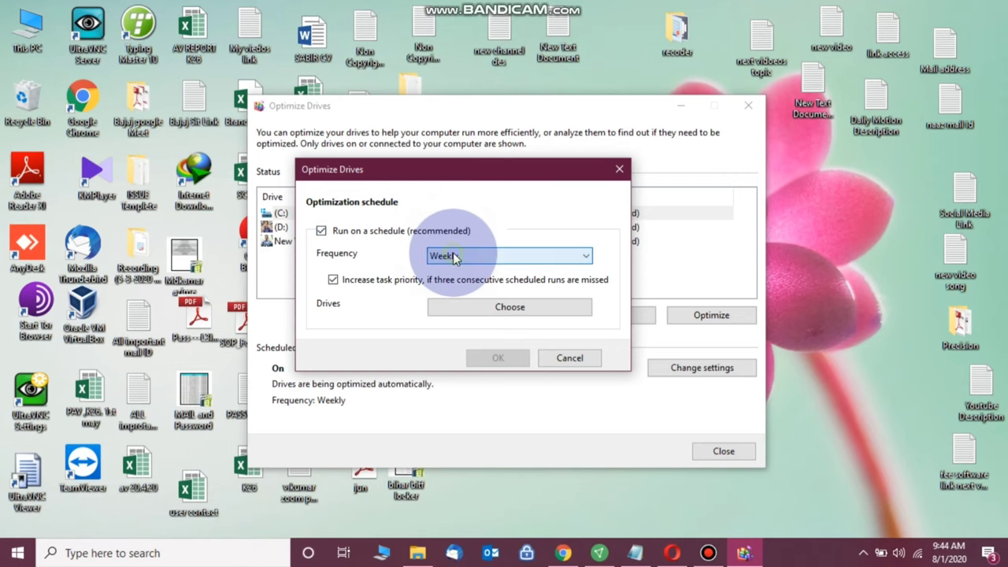
click(455, 257)
click(453, 271)
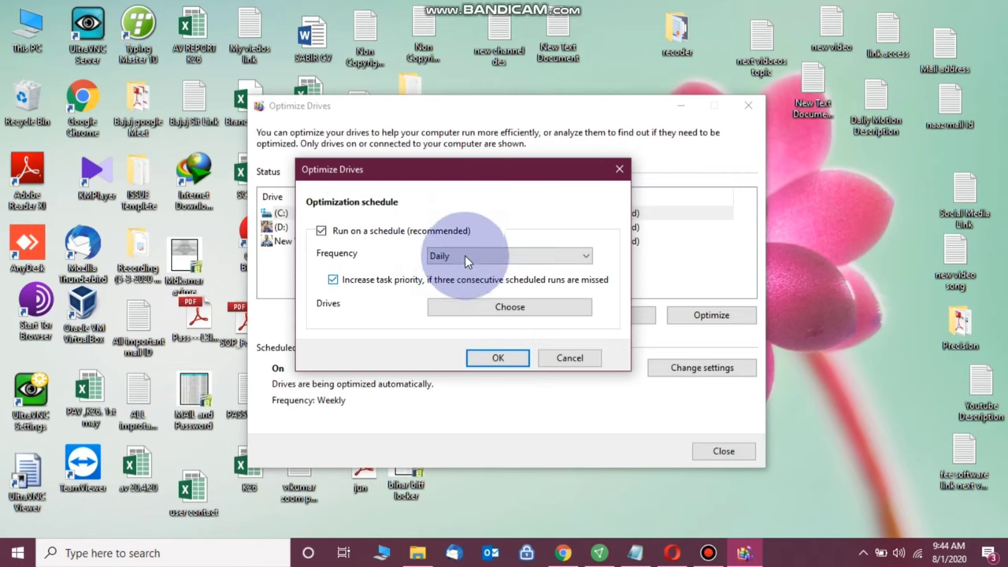
click(464, 256)
click(468, 281)
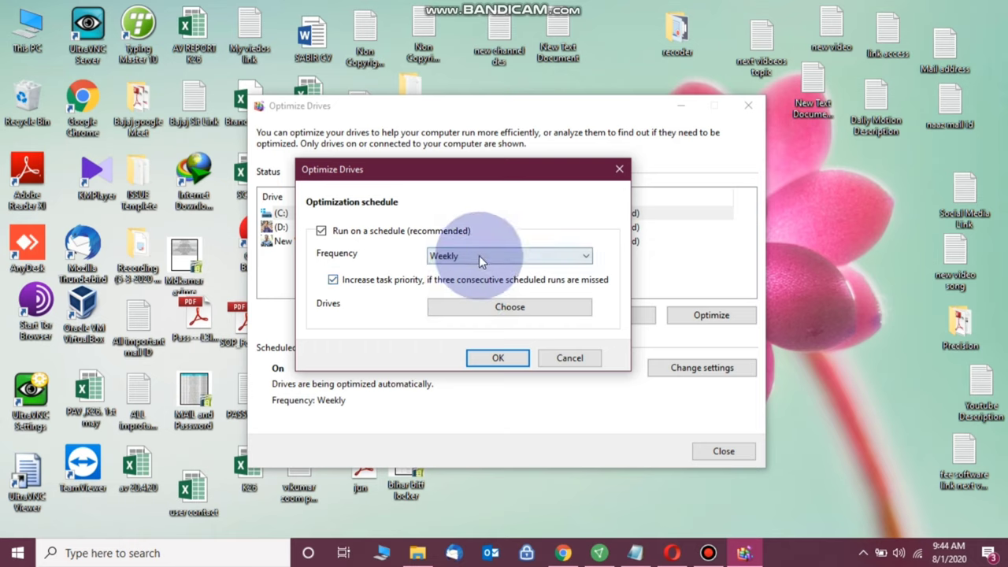
click(553, 356)
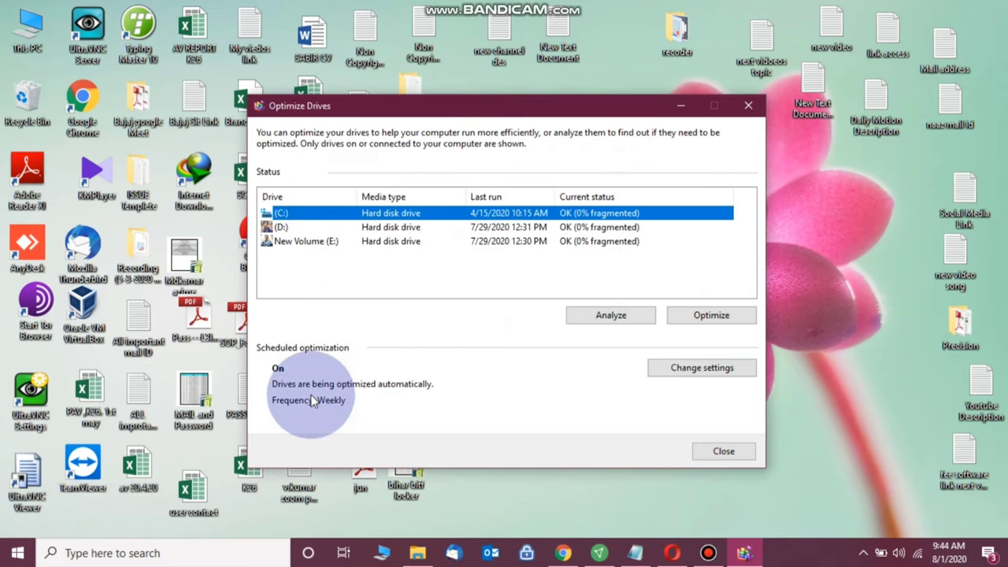
- Reselect the C: drive in the drive list and close Optimize Drives
click(601, 242)
click(601, 213)
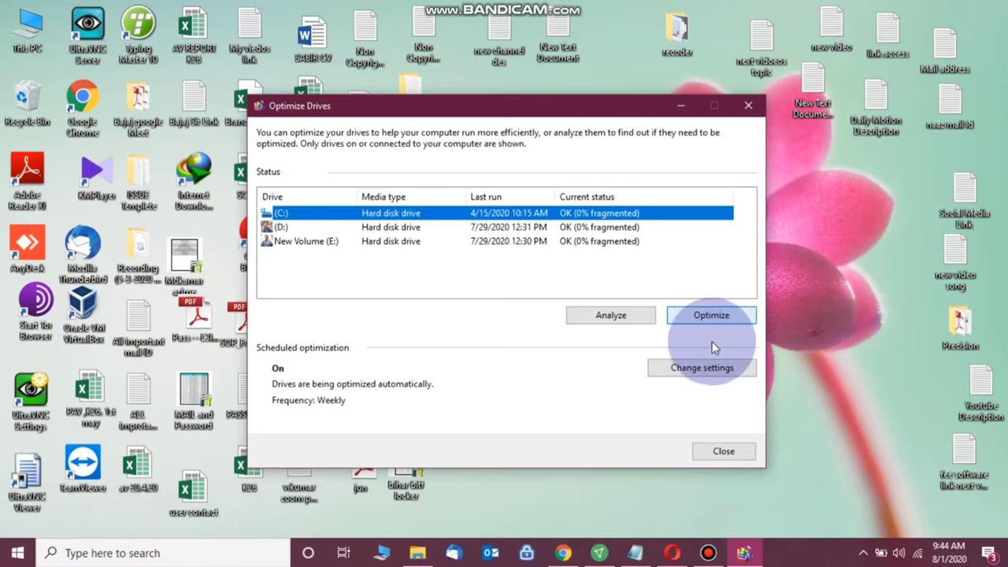
click(724, 450)
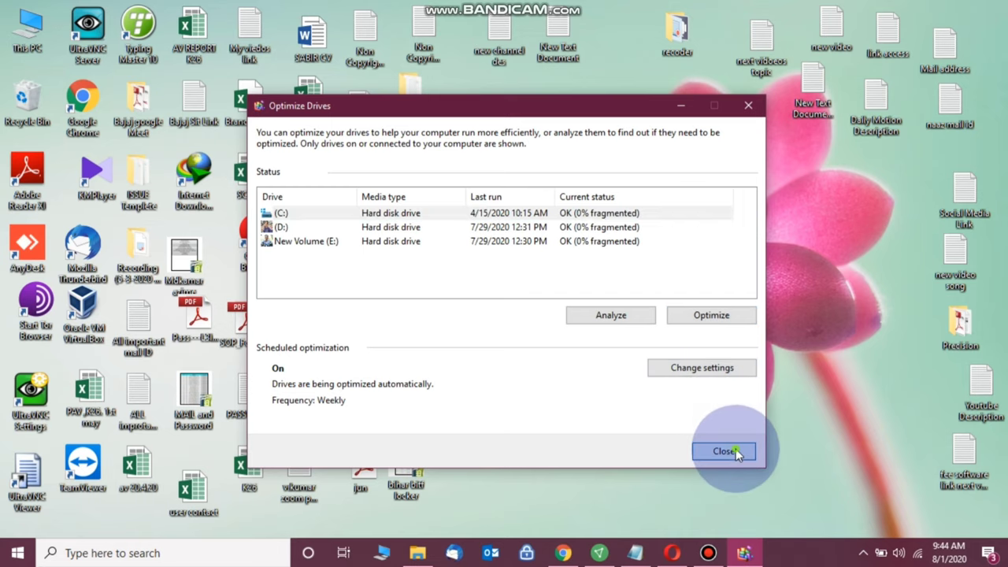
- Refresh the desktop twice and open This PC from the desktop
right_click(728, 320)
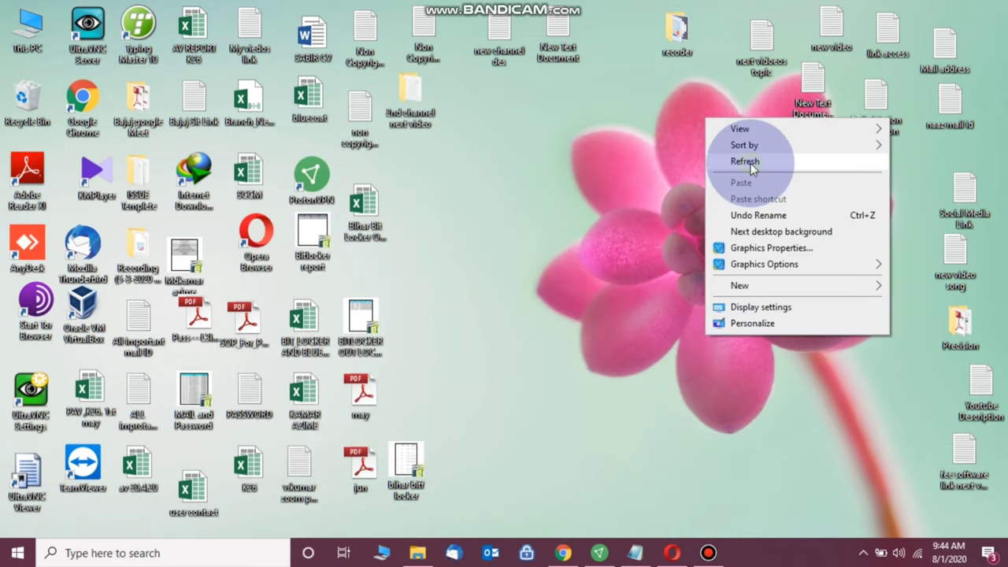
click(751, 163)
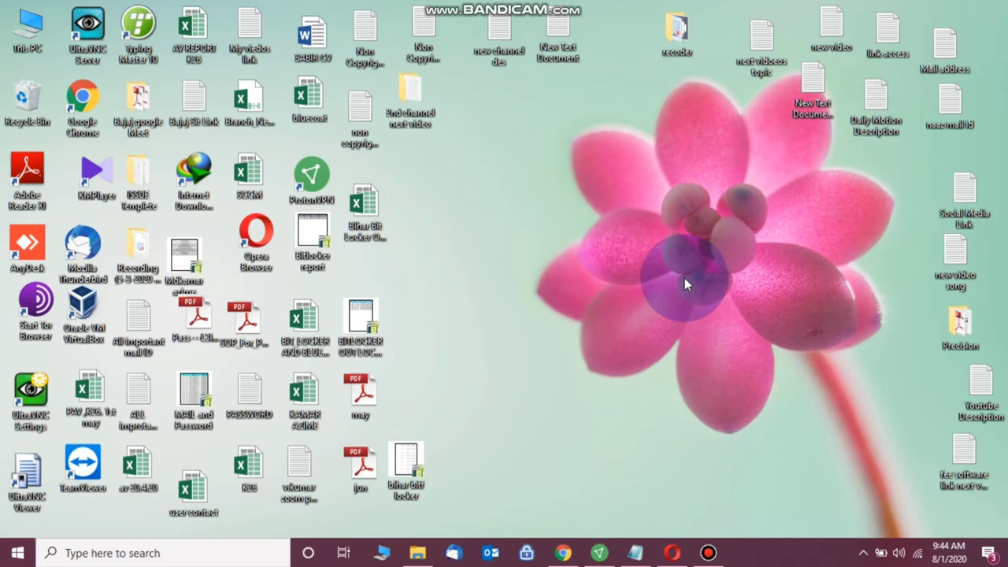
right_click(610, 306)
click(644, 348)
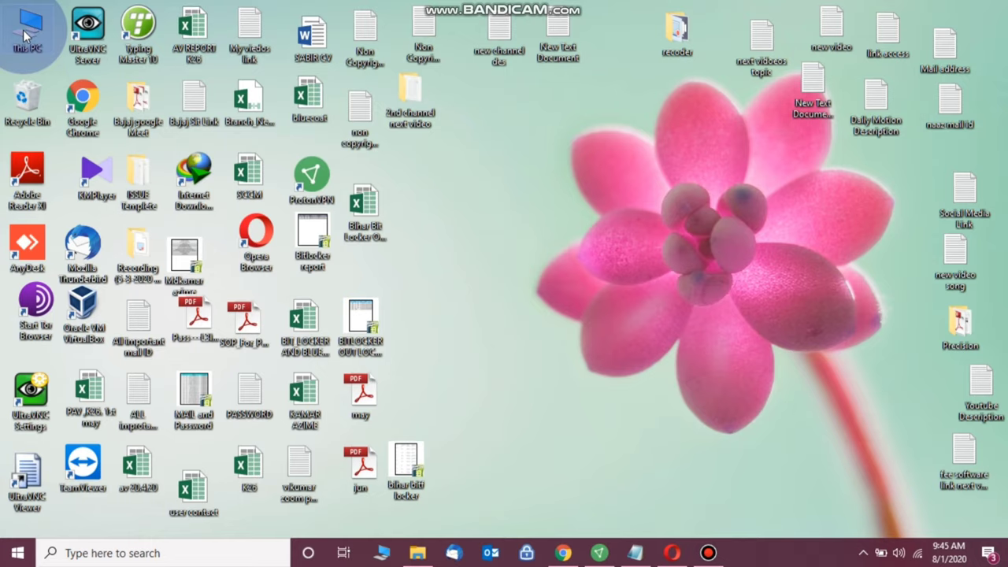
click(25, 36)
key(Return)
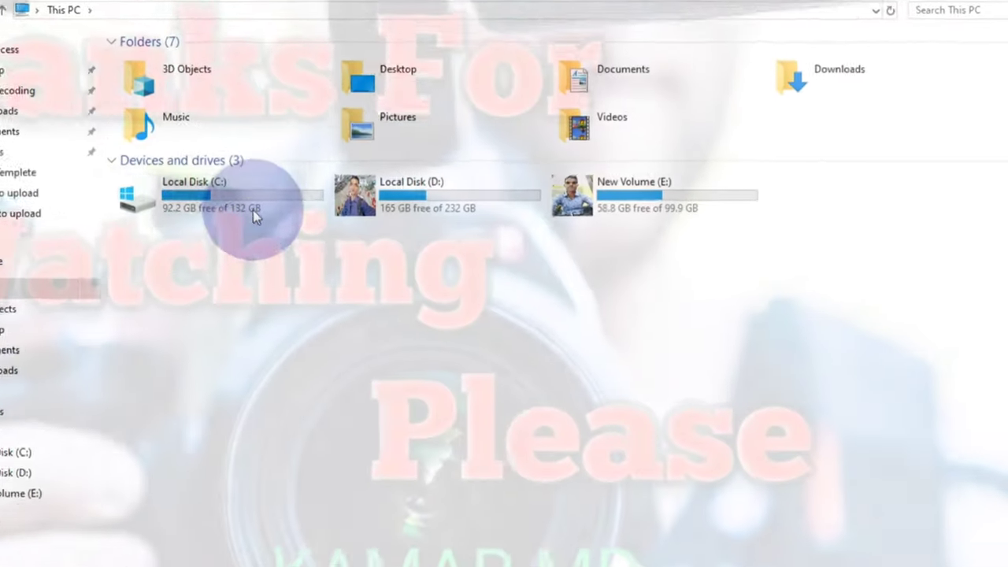